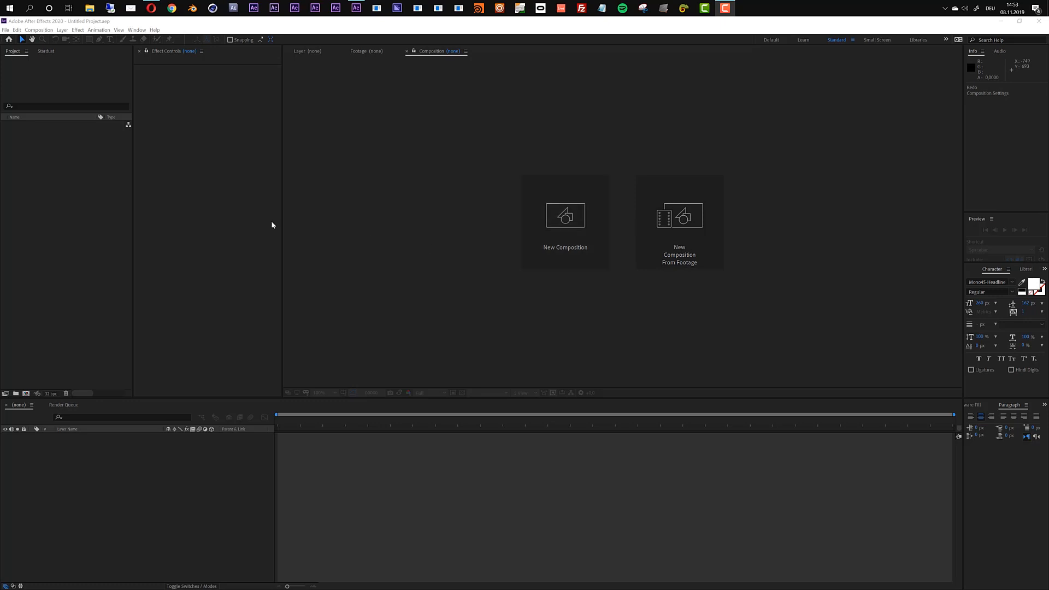
Open the project Digital Code Logo Reveal.aep and accept its conversion to the current version
{"action": "left_click", "coordinate": [6, 32]}
{"action": "left_click", "coordinate": [17, 48]}
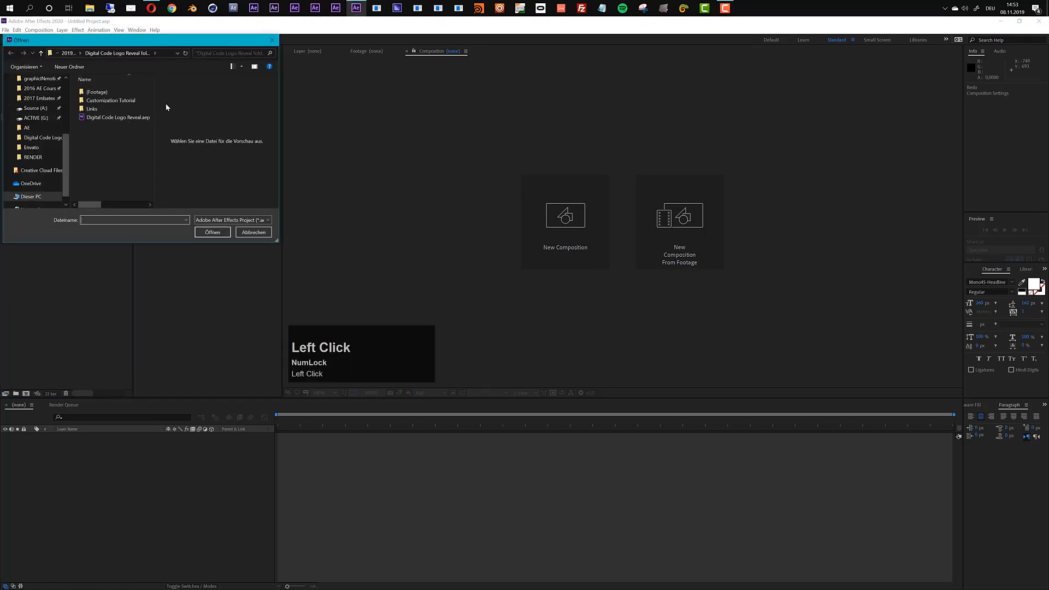
{"action": "left_click", "coordinate": [136, 121]}
{"action": "left_click", "coordinate": [204, 232]}
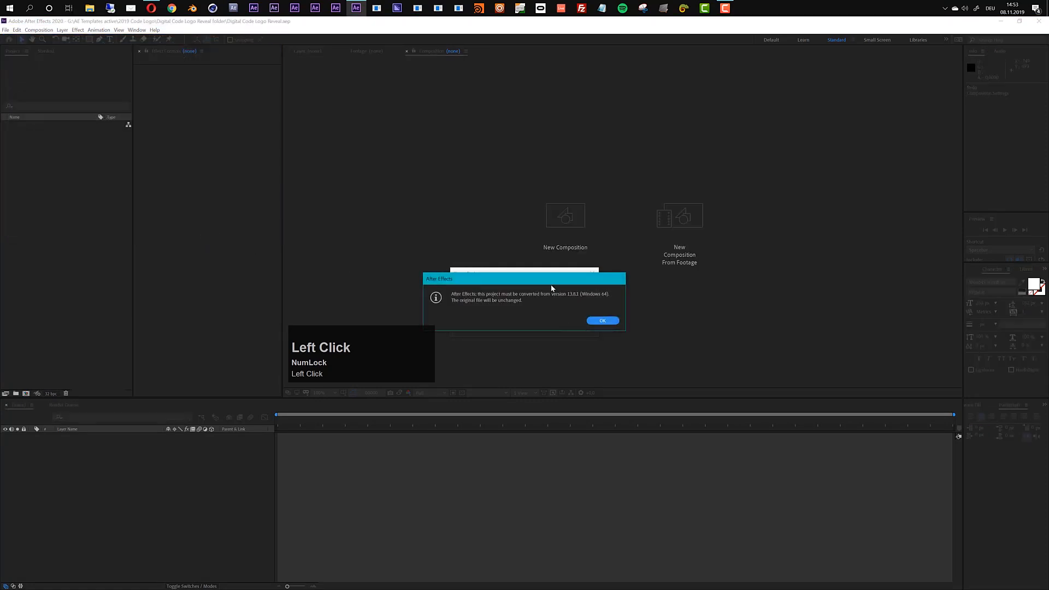
{"action": "left_click", "coordinate": [603, 321]}
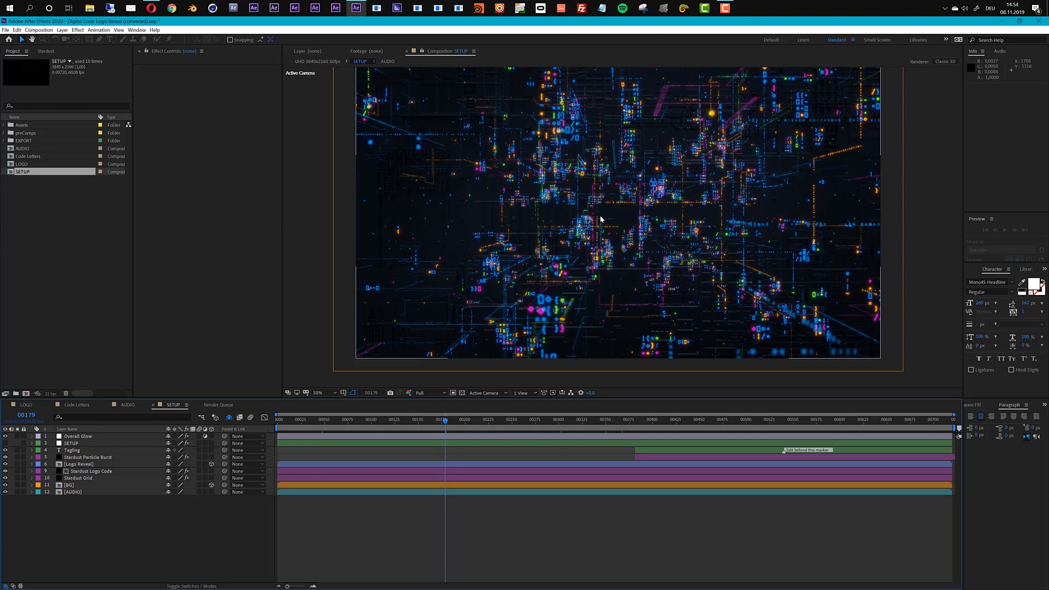
Check the installed After Effects version information and close the information window
{"action": "left_click", "coordinate": [155, 30]}
{"action": "left_click", "coordinate": [164, 40]}
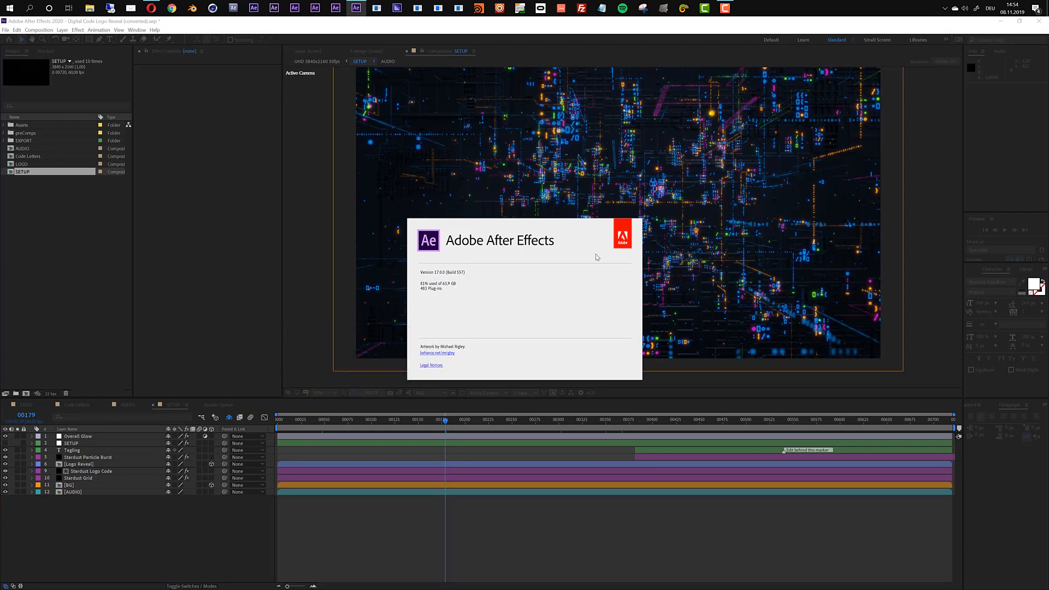
{"action": "left_click", "coordinate": [622, 286]}
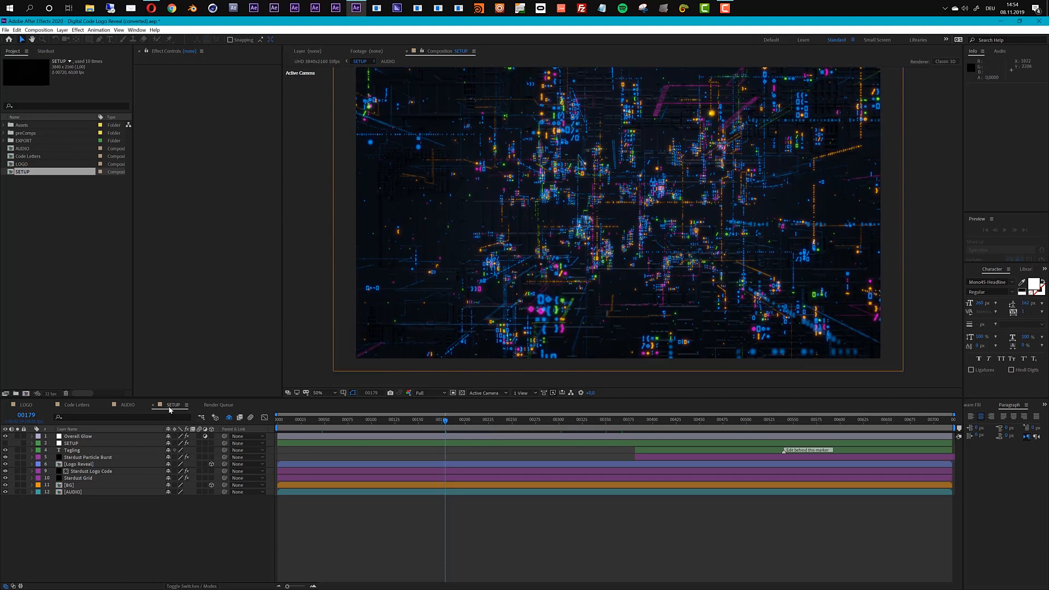
Inspect the logo animation in the SETUP composition at frames 243 and 303
{"action": "left_click", "coordinate": [506, 426]}
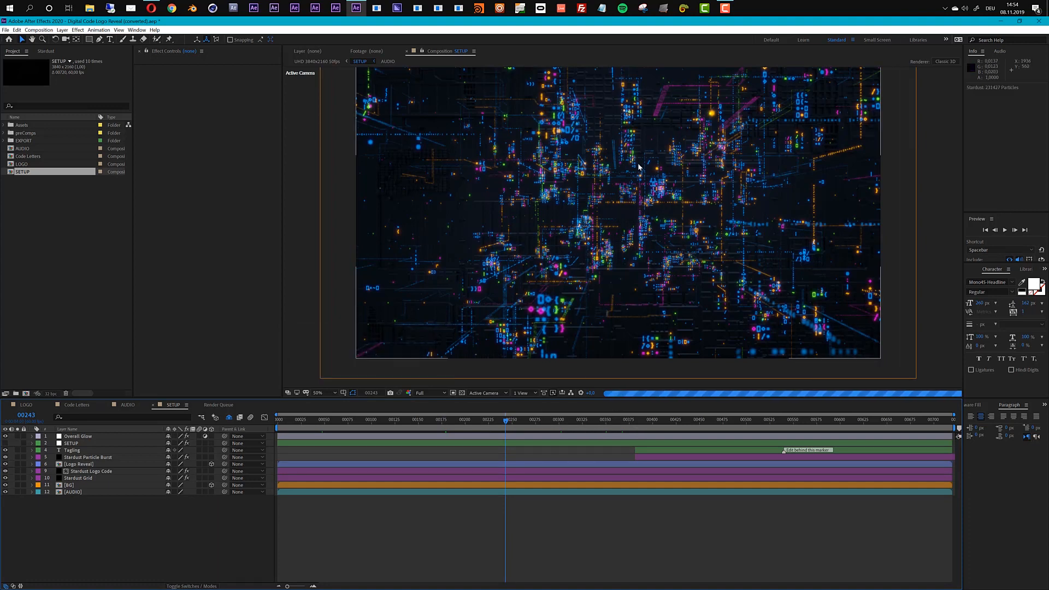
{"action": "left_click", "coordinate": [561, 420]}
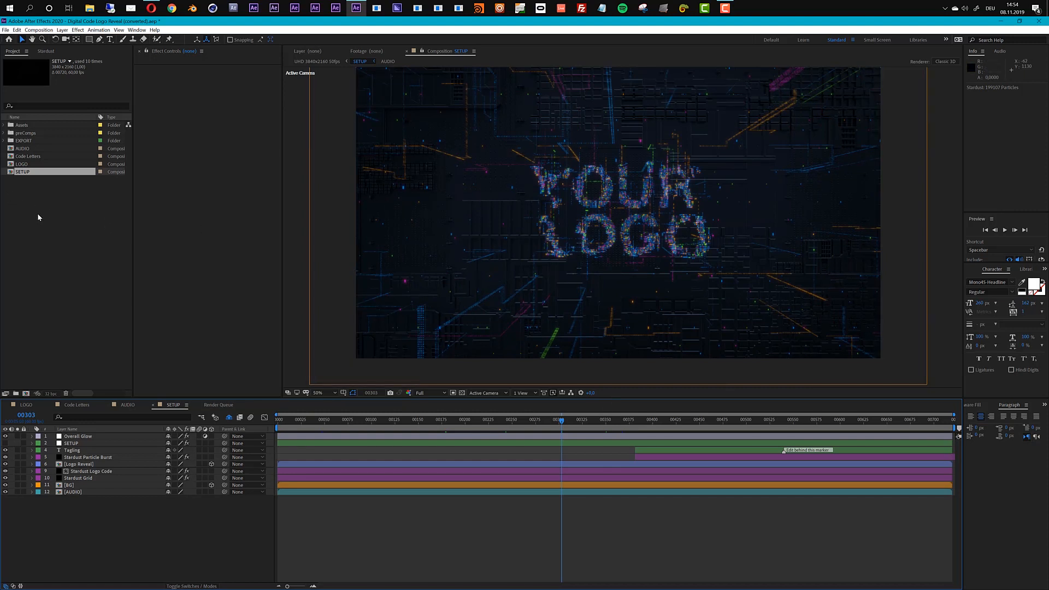
Import the logo file Envato-logo_Reversed_CMYK.eps into the project as footage
{"action": "left_click", "coordinate": [6, 30]}
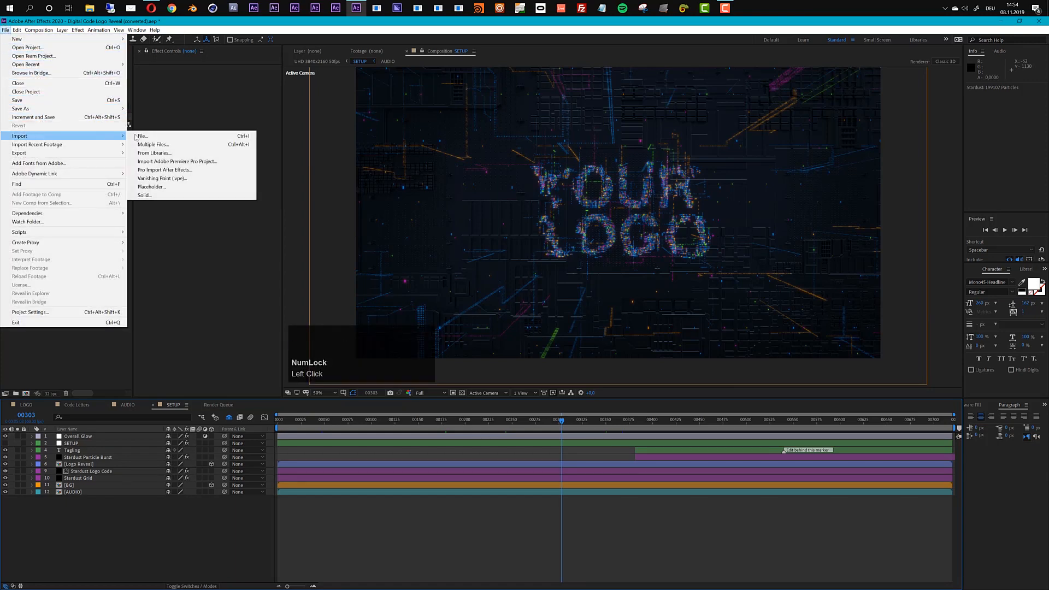
{"action": "left_click", "coordinate": [138, 136]}
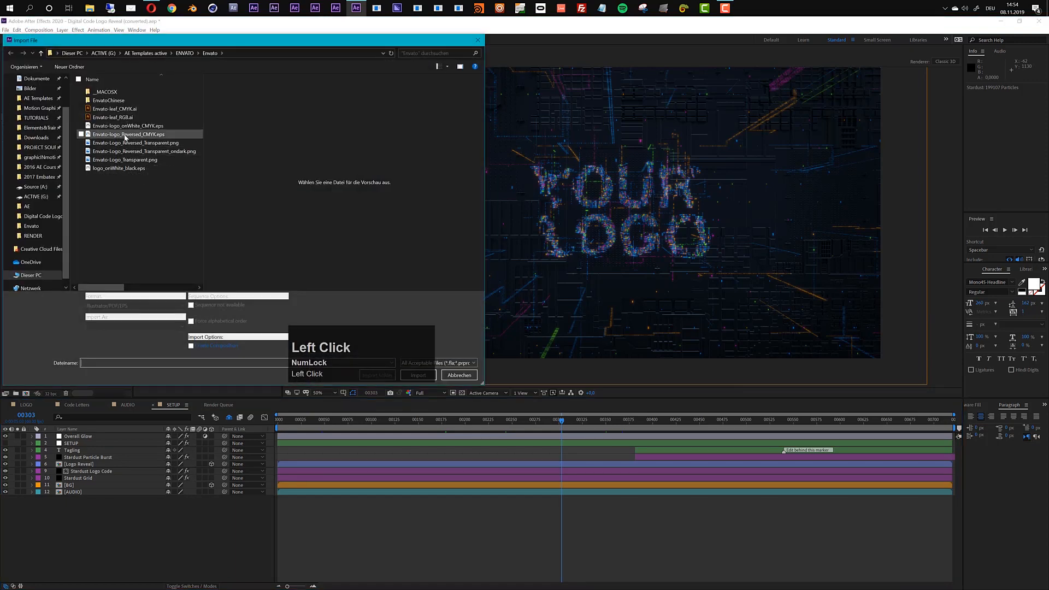
{"action": "left_click", "coordinate": [125, 135]}
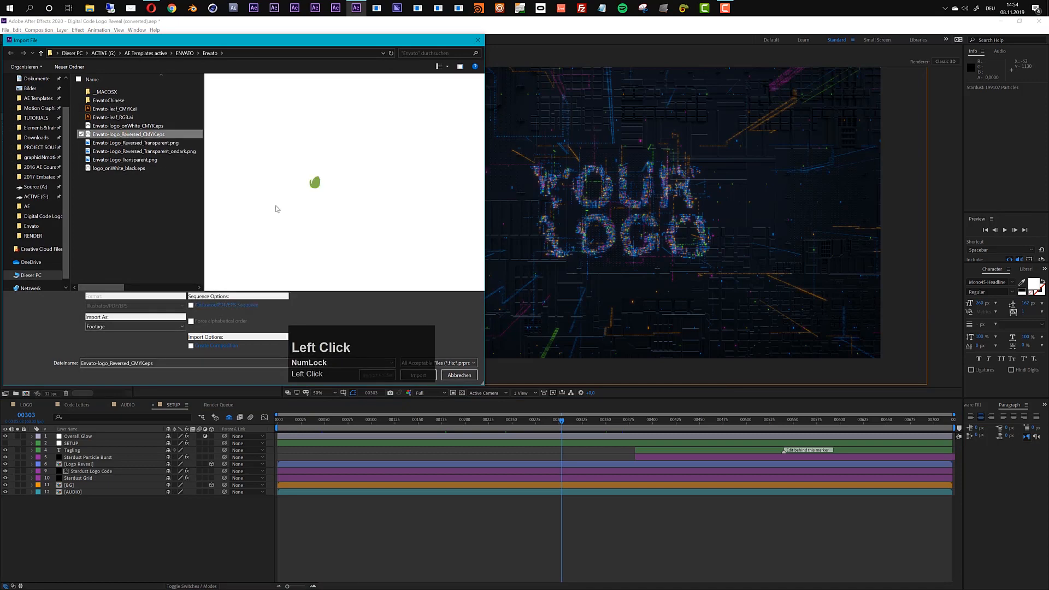
{"action": "left_click_drag", "start_coordinate": [369, 40], "coordinate": [537, 50]}
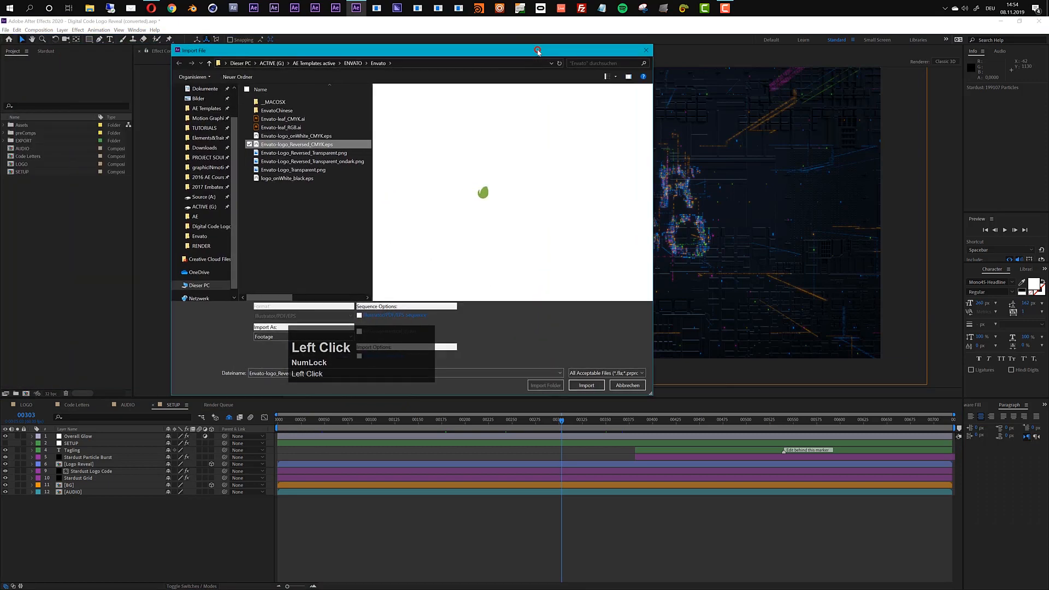
{"action": "left_click", "coordinate": [586, 385]}
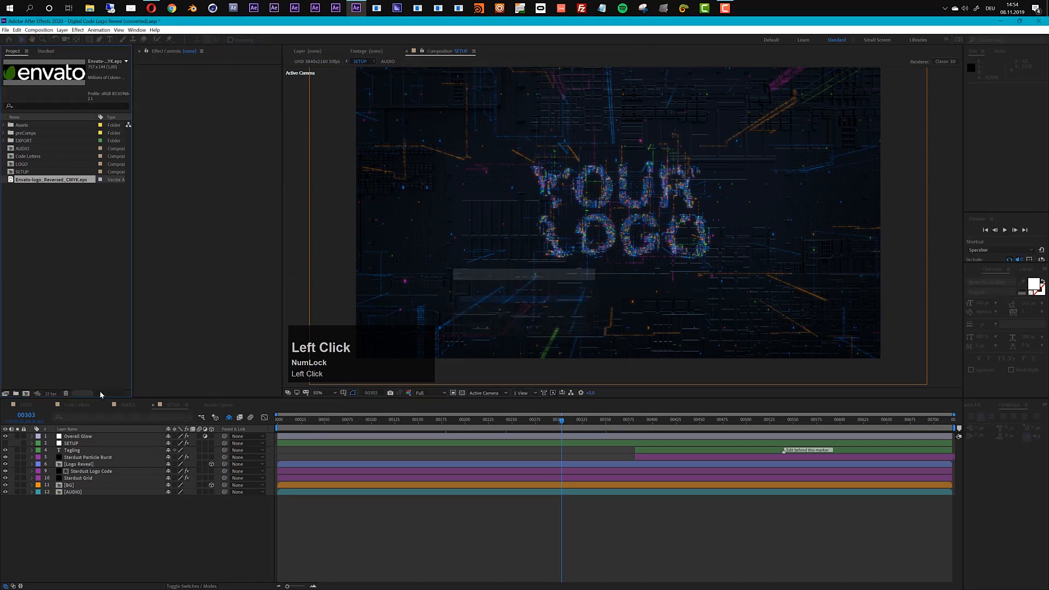
Open the LOGO composition and add the imported Envato logo as a layer above the YOUR LOGO text
{"action": "left_click", "coordinate": [21, 404]}
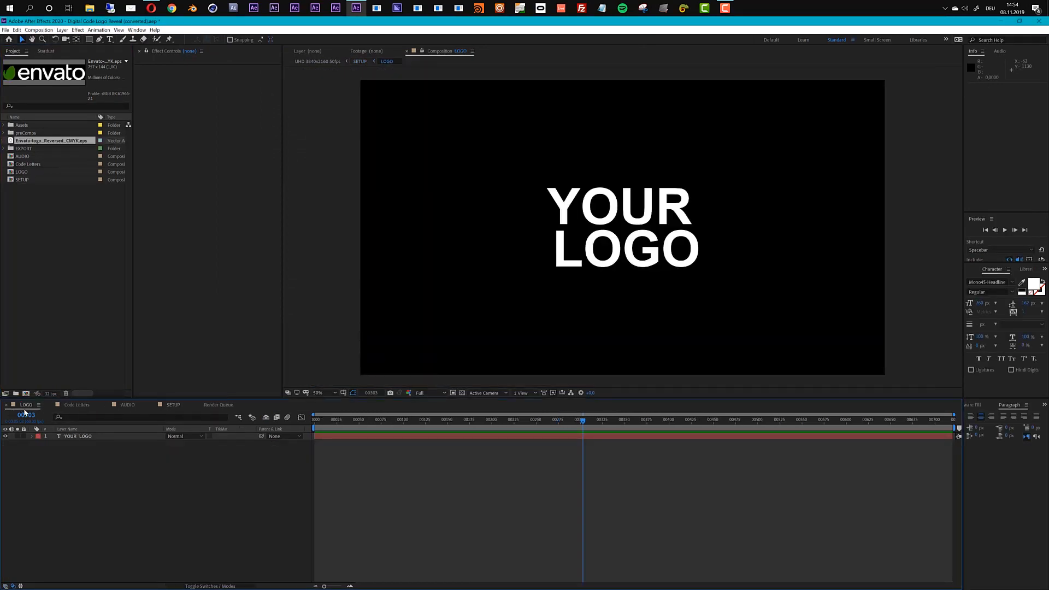
{"action": "left_click", "coordinate": [14, 173]}
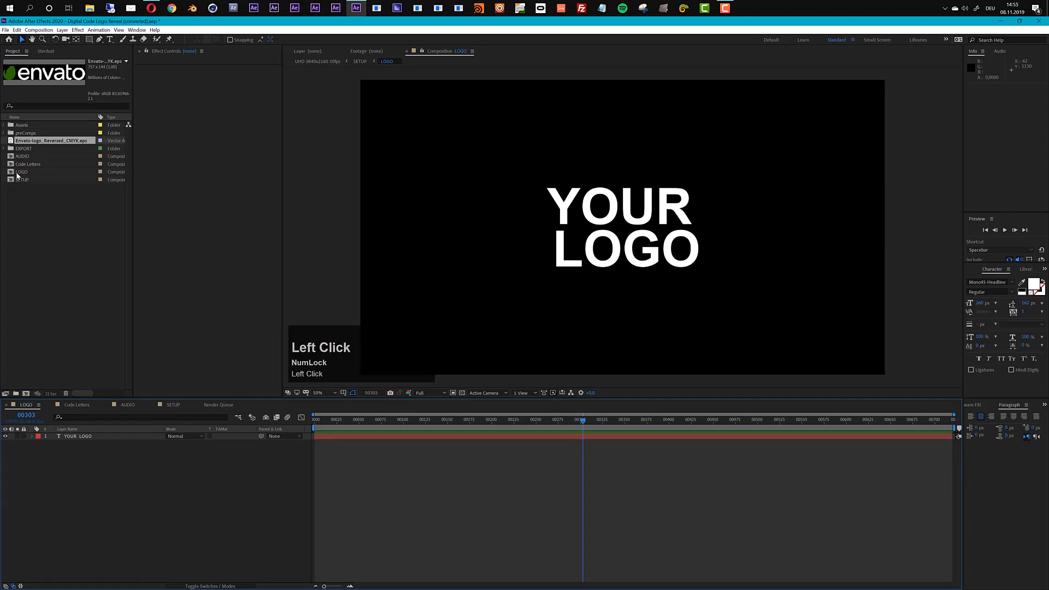
{"action": "double_click", "coordinate": [14, 173]}
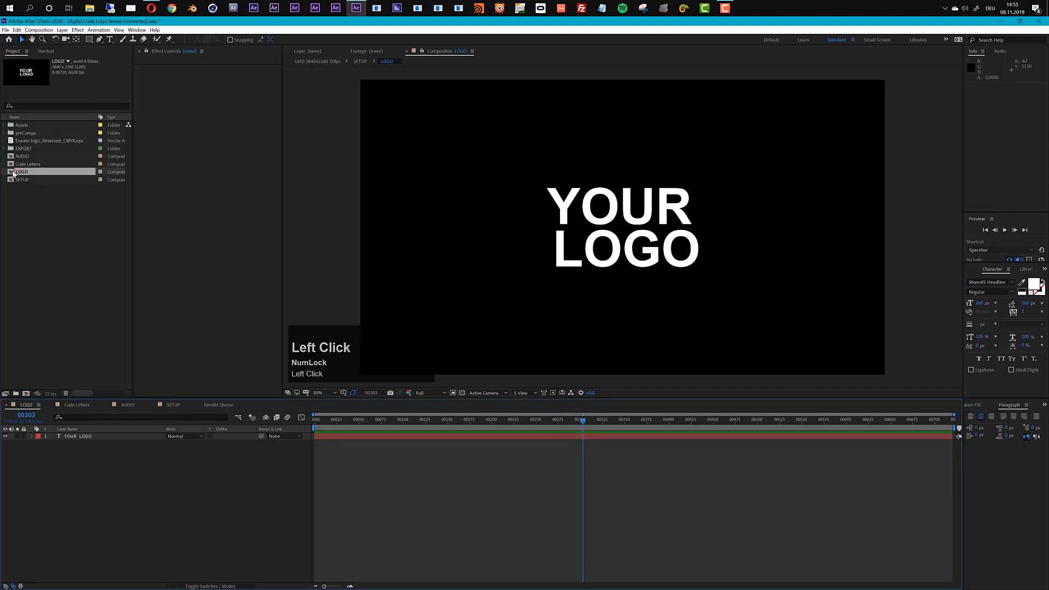
{"action": "left_click_drag", "start_coordinate": [22, 140], "coordinate": [97, 437]}
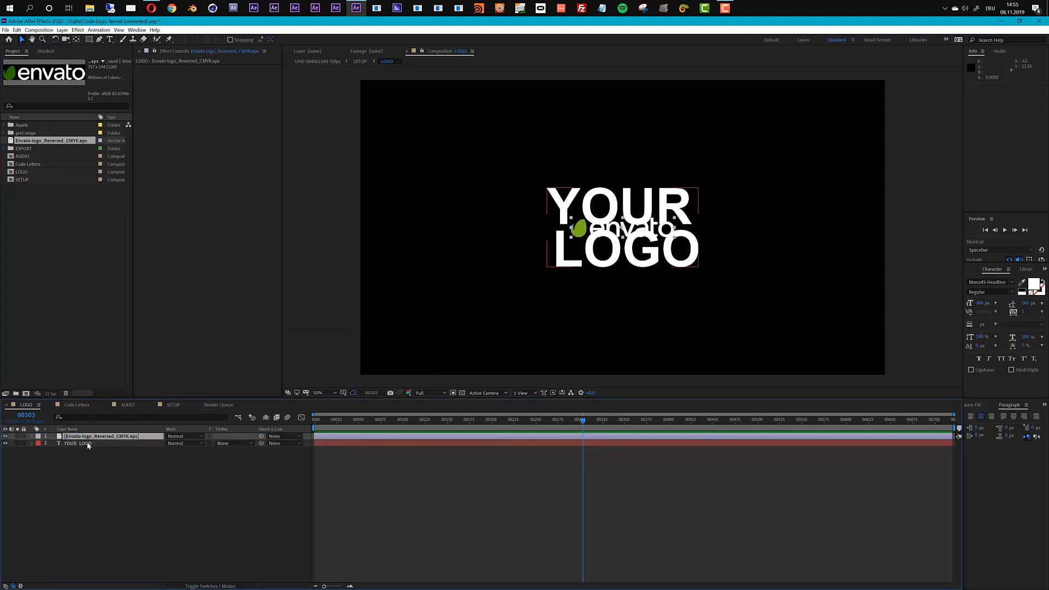
Hide the imported logo to open the YOUR LOGO text for editing, and show the logo again
{"action": "left_click", "coordinate": [5, 436]}
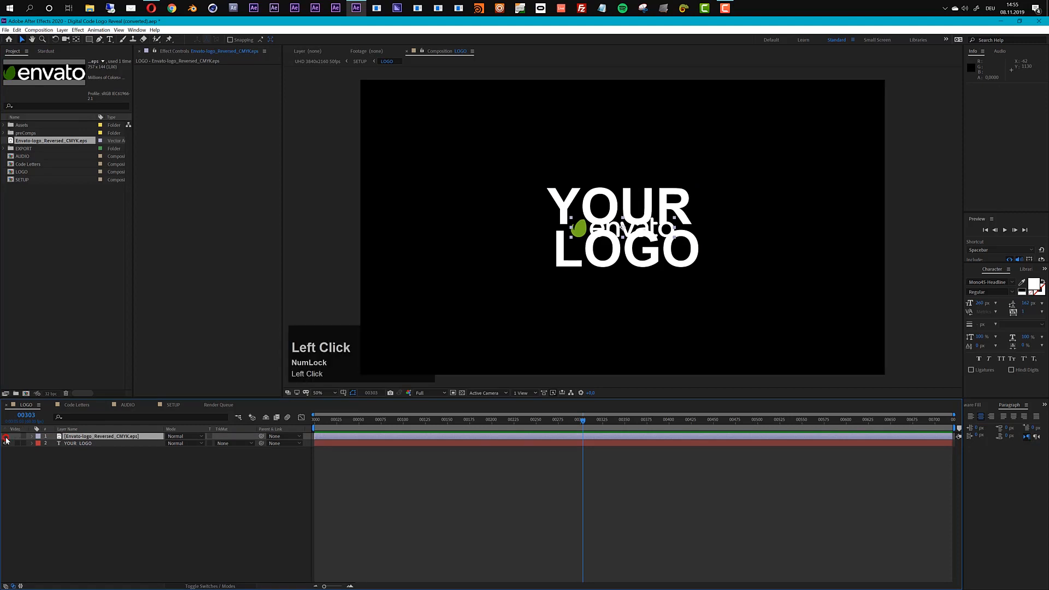
{"action": "left_click", "coordinate": [74, 444]}
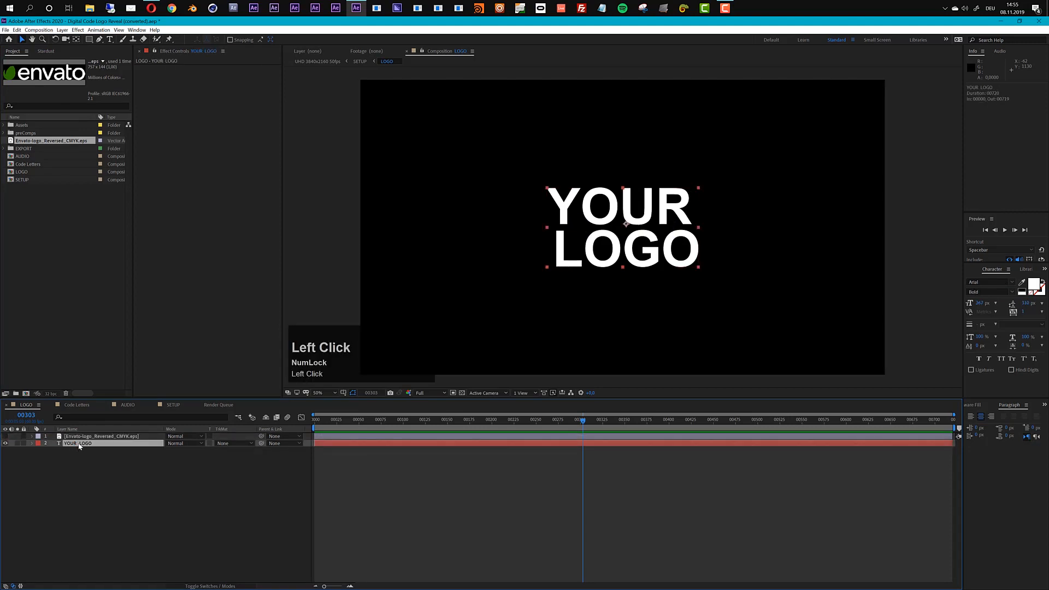
{"action": "double_click", "coordinate": [79, 444]}
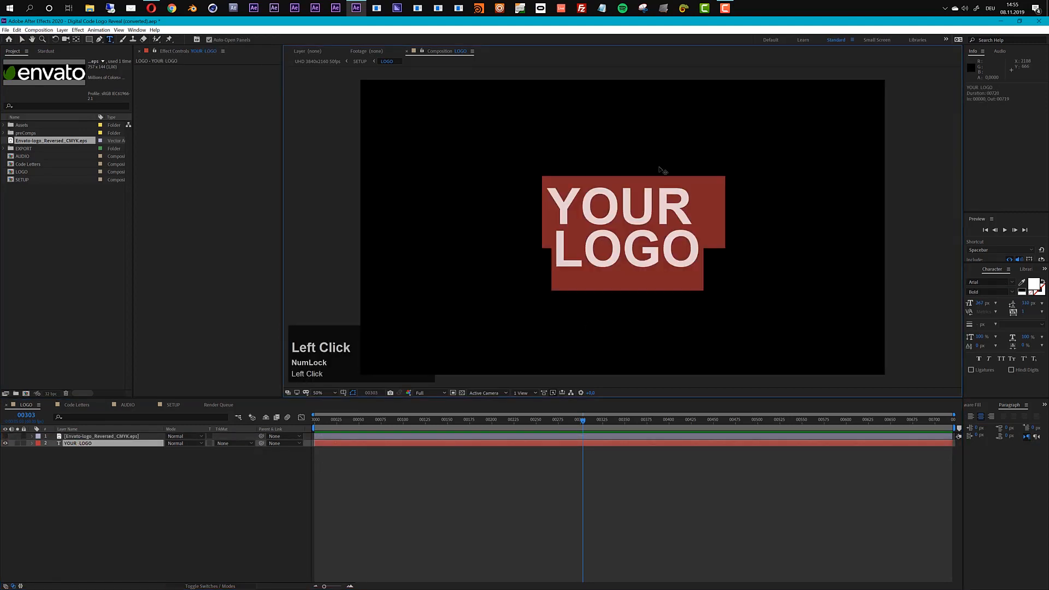
{"action": "left_click", "coordinate": [11, 441]}
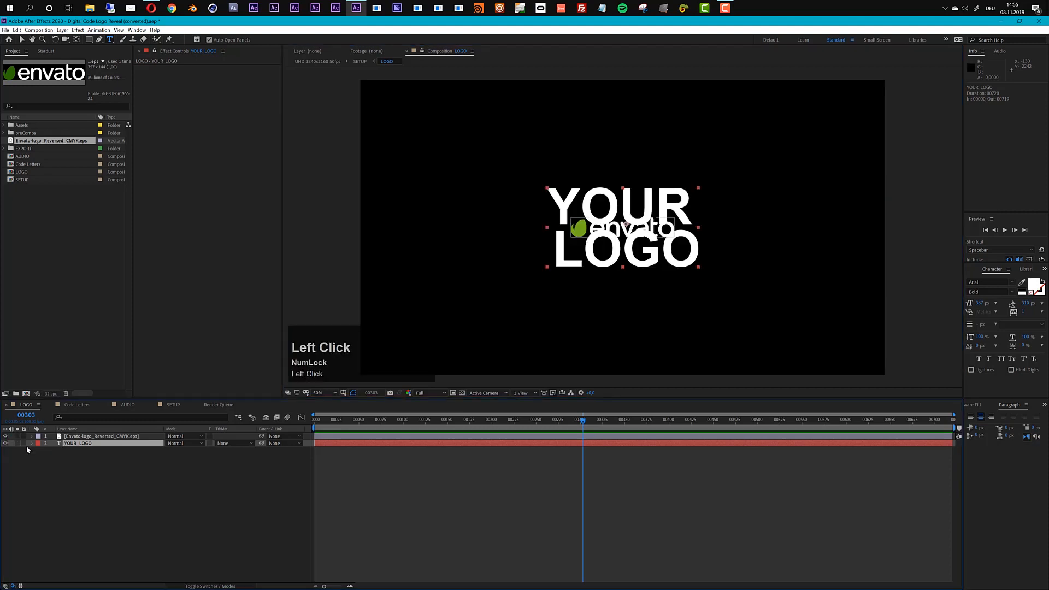
Hide the YOUR LOGO text layer and scale the Envato logo layer to 400%
{"action": "left_click", "coordinate": [6, 443]}
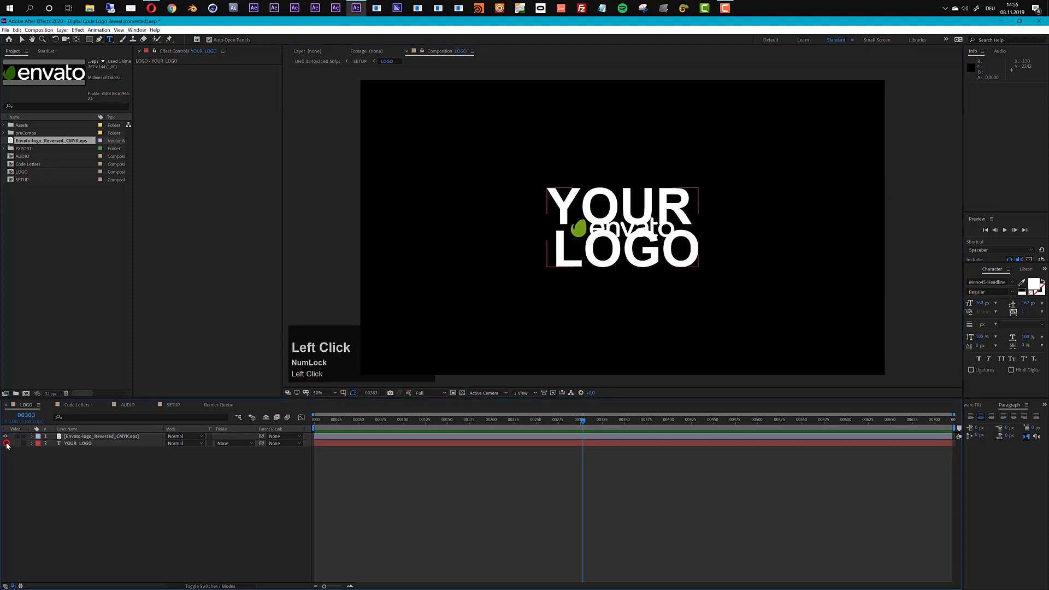
{"action": "left_click", "coordinate": [99, 437]}
{"action": "key", "text": "s"}
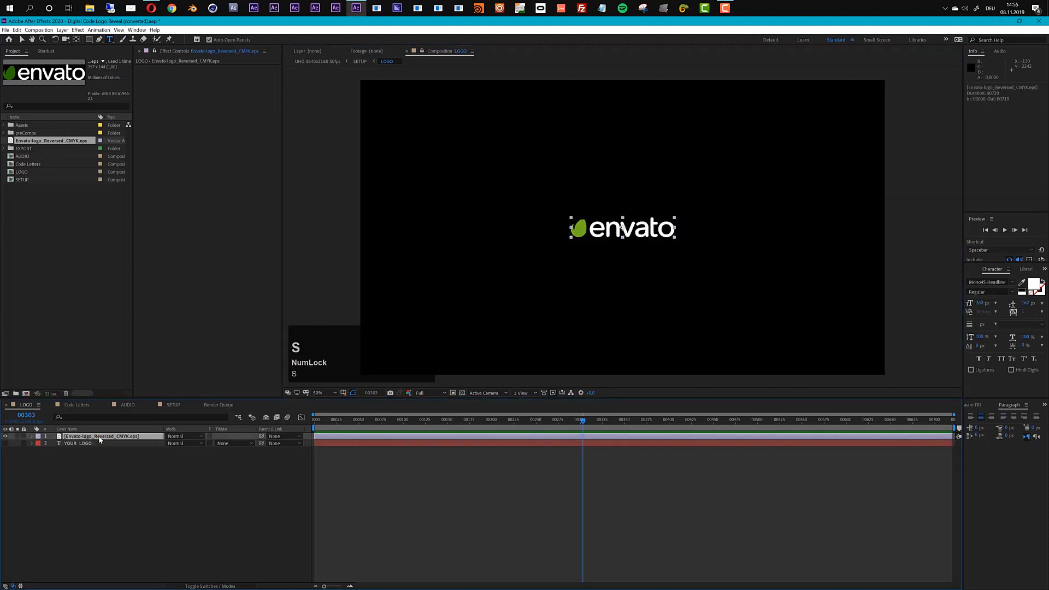
{"action": "left_click_drag", "start_coordinate": [177, 443], "coordinate": [257, 443]}
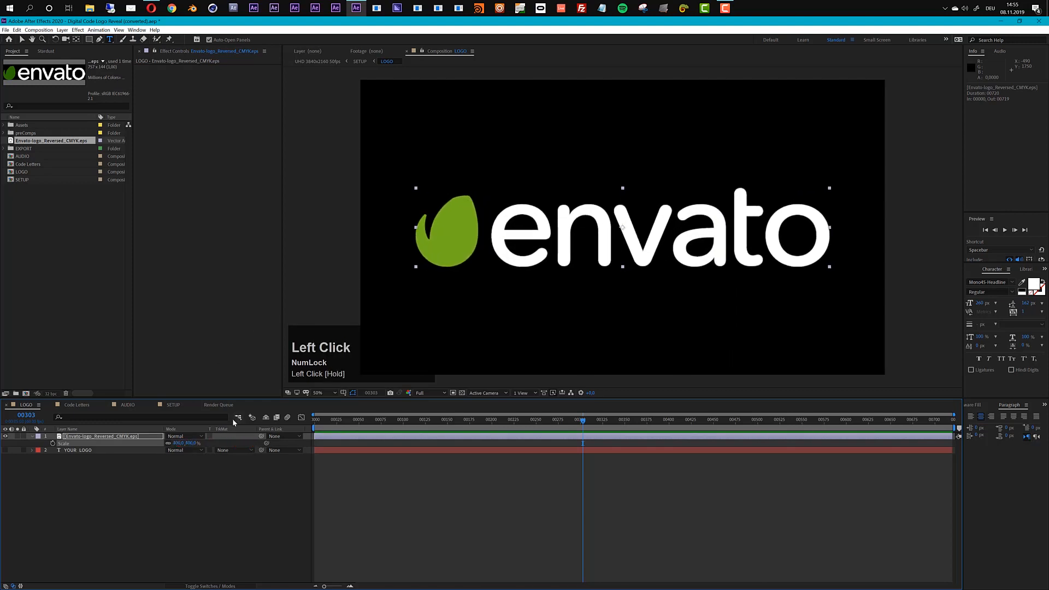
Check the enlarged logo in the SETUP composition at frame 355 and switch back to the Selection tool
{"action": "left_click", "coordinate": [176, 409]}
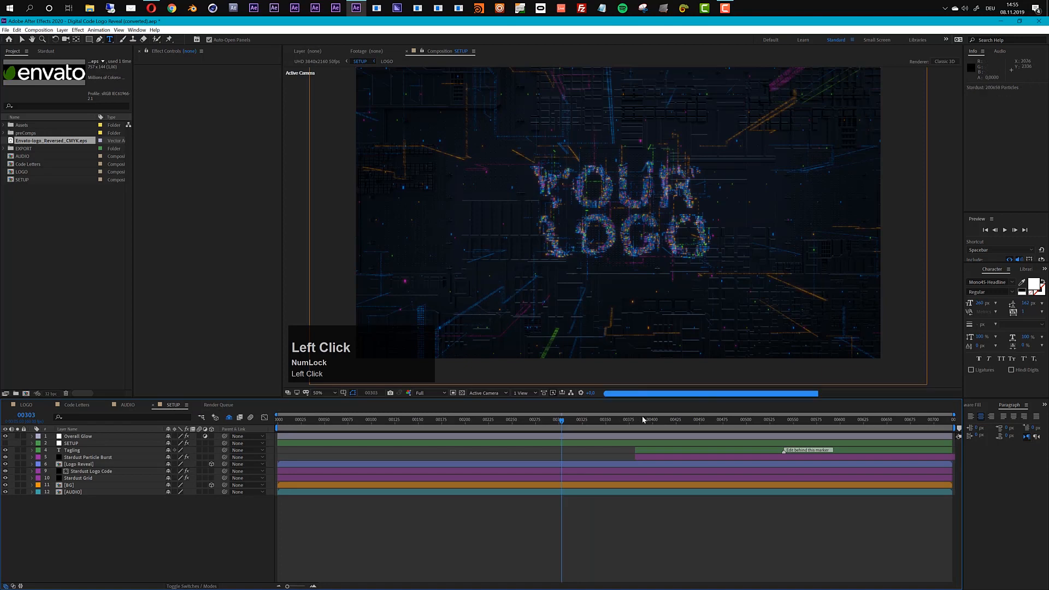
{"action": "left_click", "coordinate": [611, 420]}
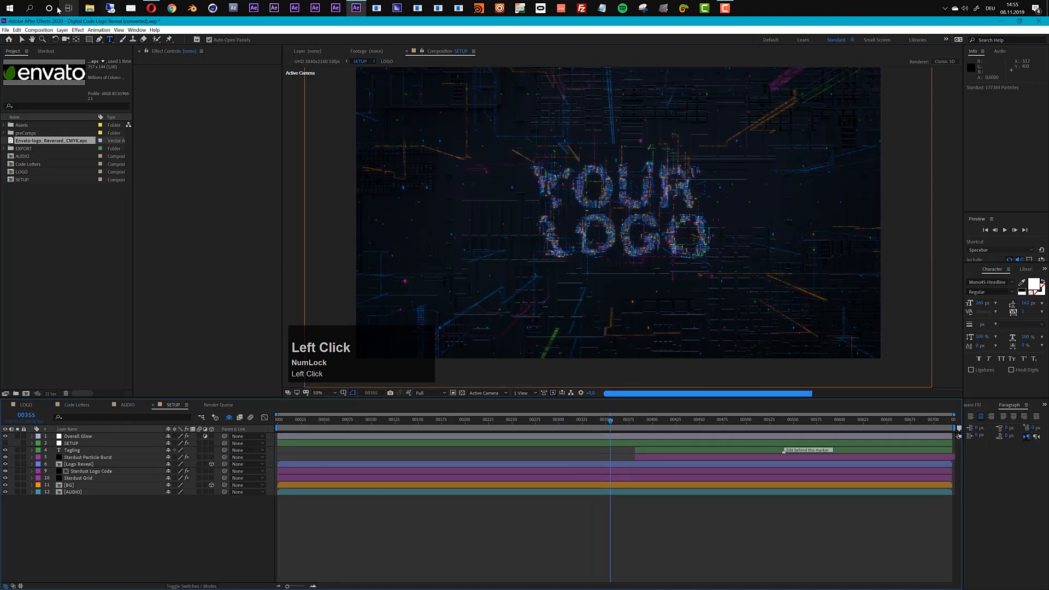
{"action": "left_click", "coordinate": [24, 39]}
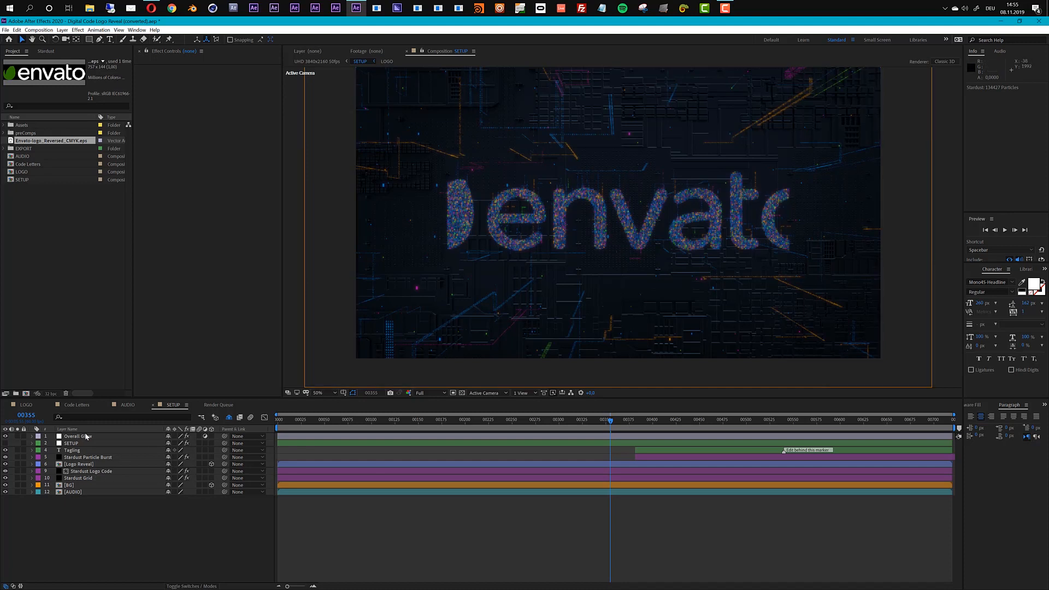
Return to the LOGO composition and reduce the Envato logo layer's scale to 211%
{"action": "left_click", "coordinate": [75, 405]}
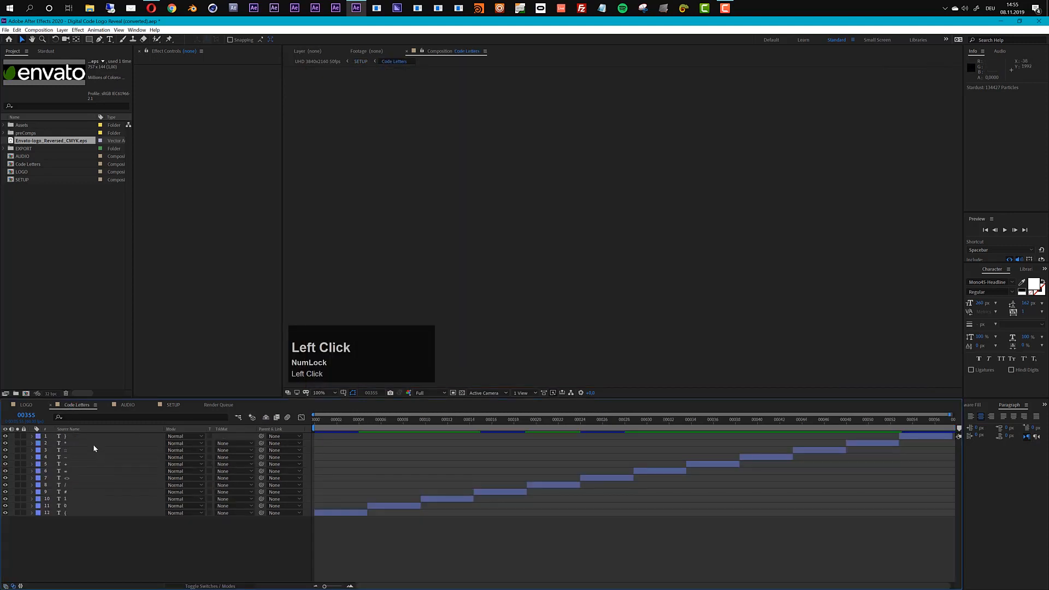
{"action": "double_click", "coordinate": [94, 444]}
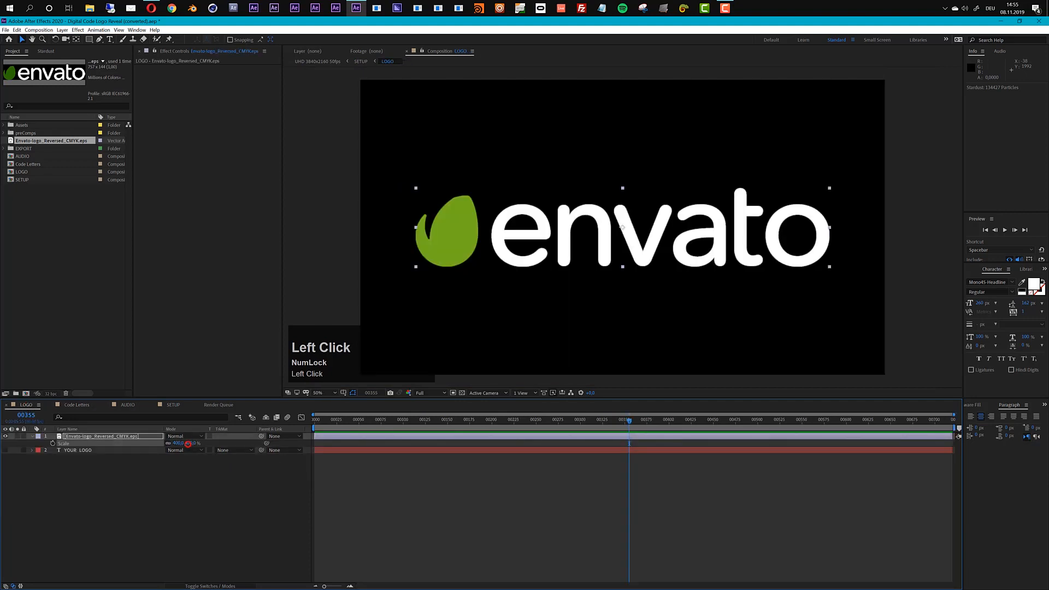
{"action": "left_click_drag", "start_coordinate": [182, 443], "coordinate": [125, 456]}
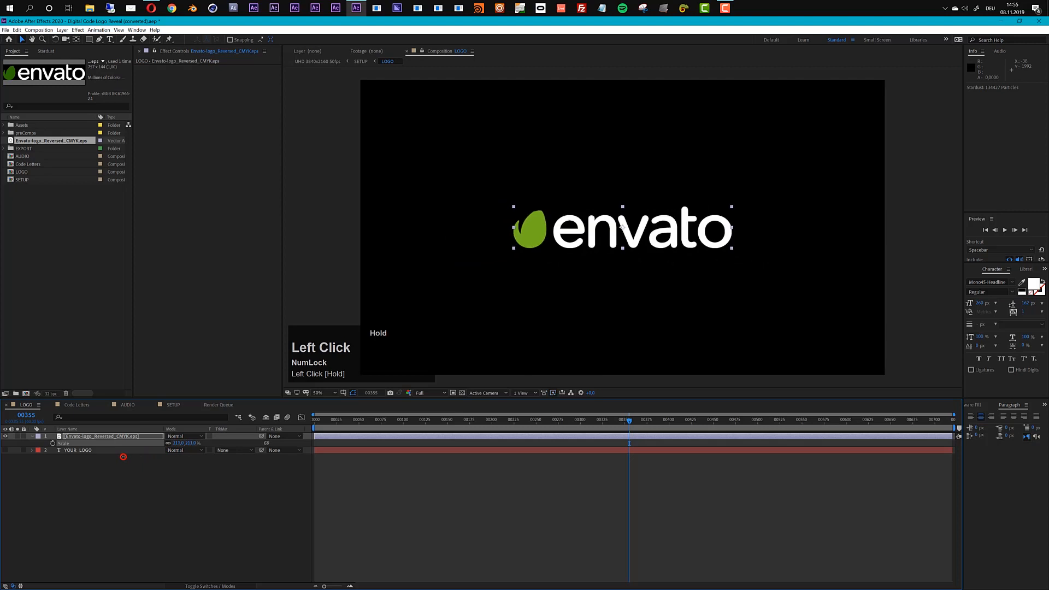
{"action": "left_click", "coordinate": [249, 501]}
{"action": "scroll", "coordinate": [621, 249], "scroll_direction": "down", "scroll_amount": 1}
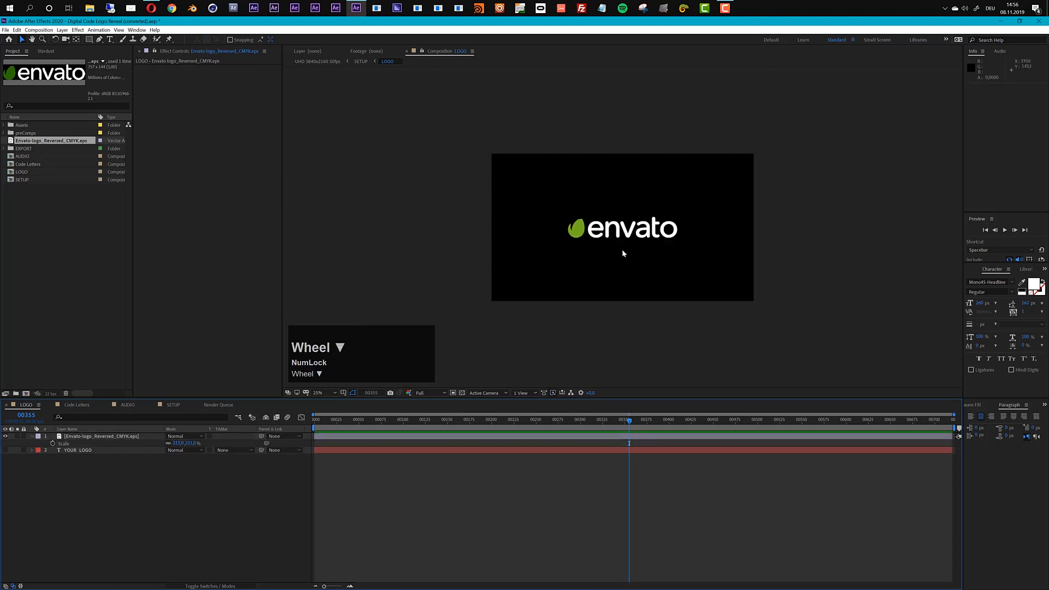
{"action": "scroll", "coordinate": [621, 249], "scroll_direction": "up", "scroll_amount": 1}
Check the resized logo in the SETUP composition and view the code particles at frame 102
{"action": "left_click", "coordinate": [172, 404]}
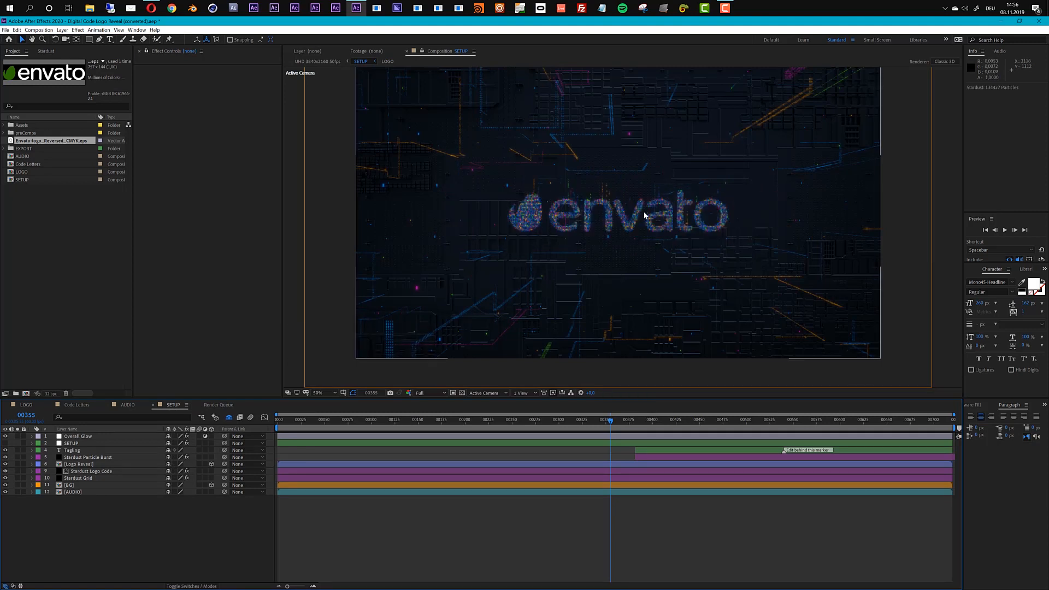
{"action": "left_click", "coordinate": [373, 420]}
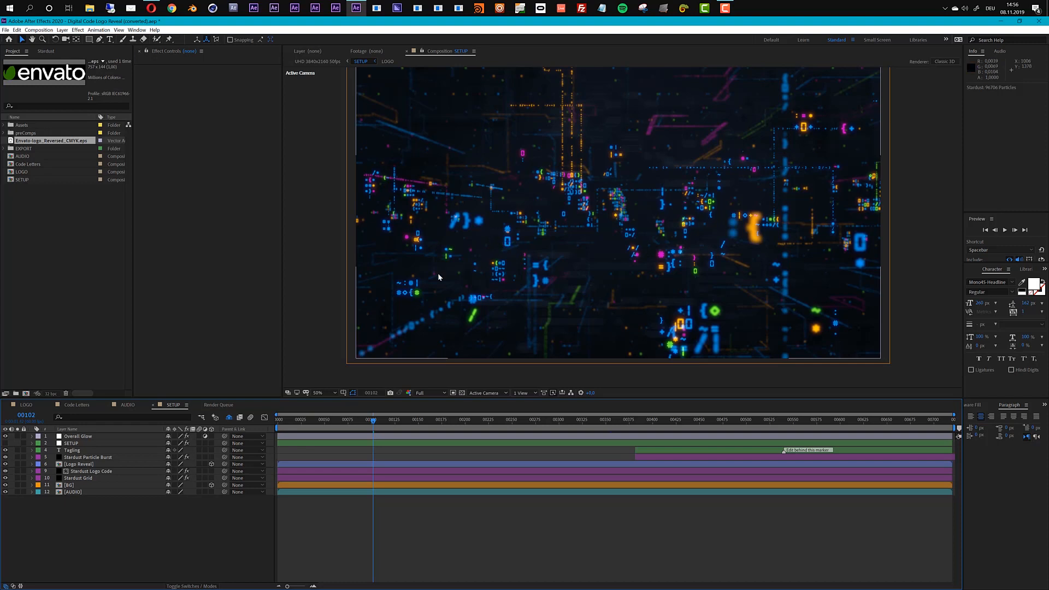
Open the Code Letters composition and locate it in the project
{"action": "left_click", "coordinate": [76, 405]}
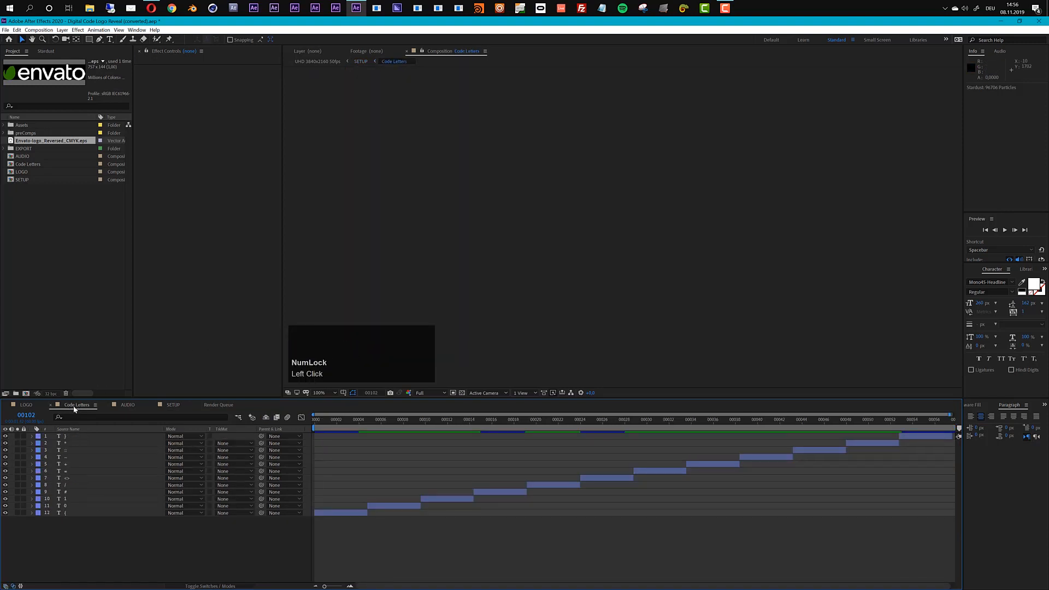
{"action": "left_click", "coordinate": [34, 166]}
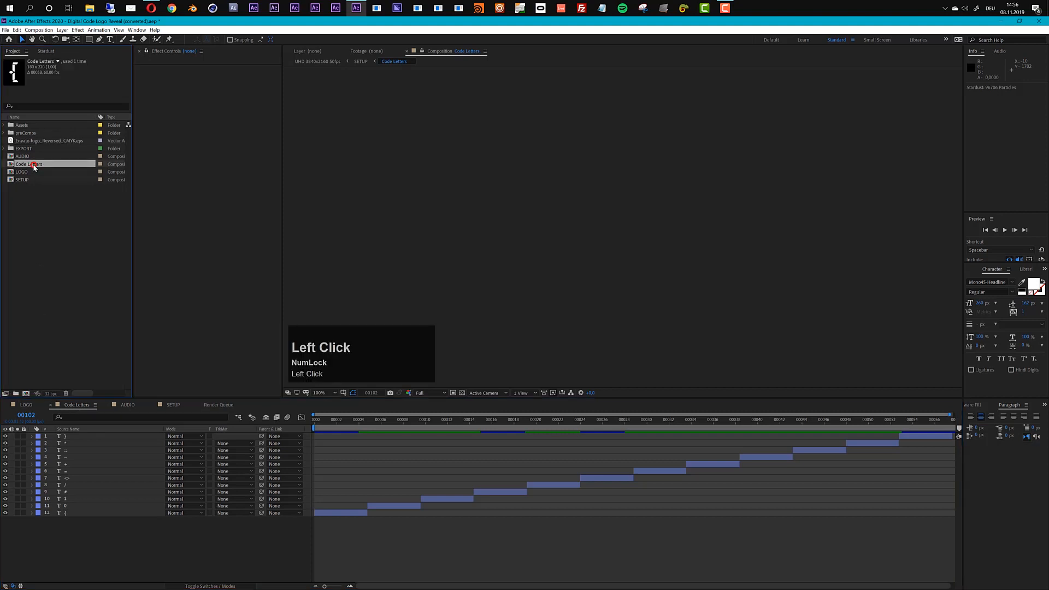
{"action": "left_click", "coordinate": [80, 409]}
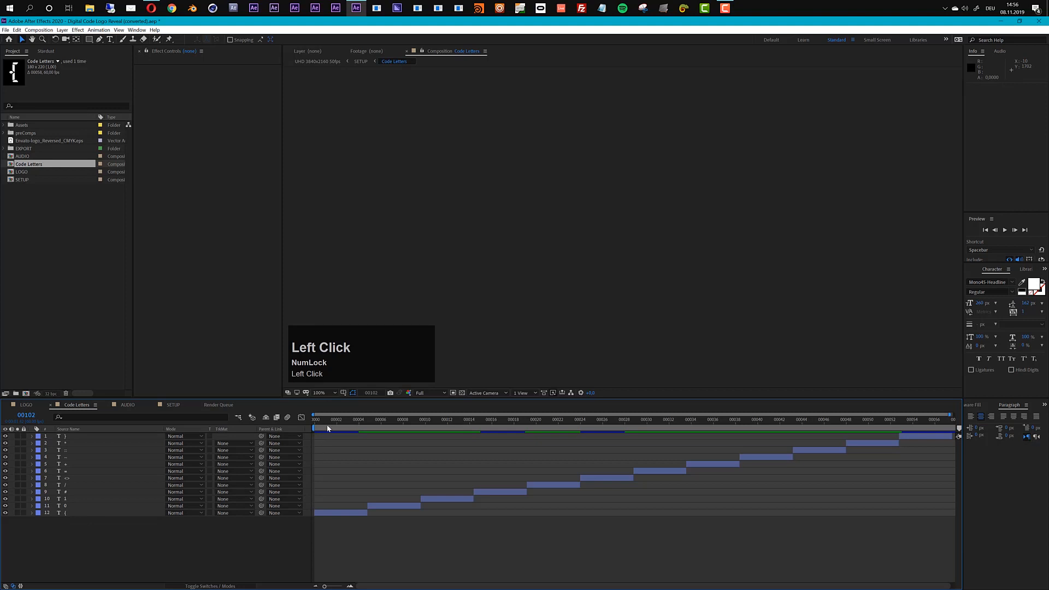
Scrub through the character sequence in Code Letters, compare it with the particles in SETUP, and return to frame 4 of Code Letters
{"action": "left_click_drag", "start_coordinate": [328, 429], "coordinate": [781, 436]}
{"action": "left_click", "coordinate": [174, 405]}
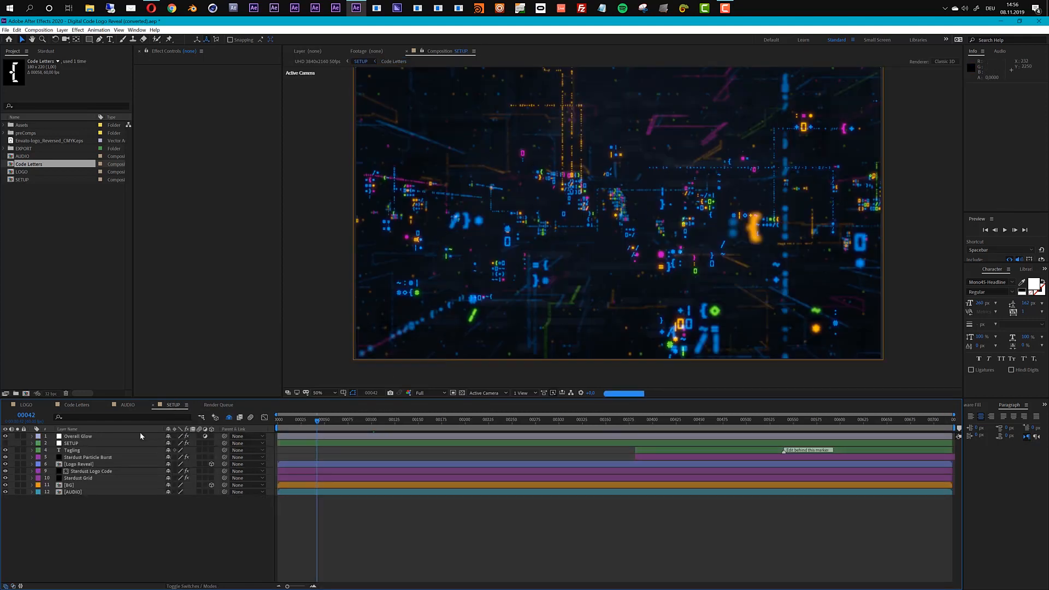
{"action": "left_click", "coordinate": [77, 405]}
{"action": "left_click_drag", "start_coordinate": [327, 422], "coordinate": [360, 501]}
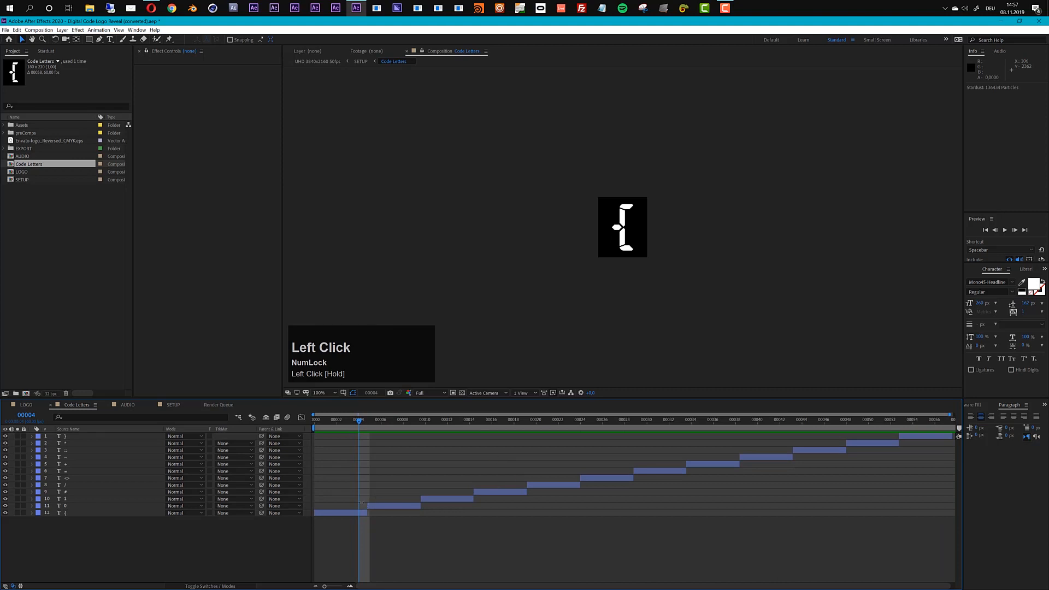
Delete all the character text layers above the "{" layer in the Code Letters composition
{"action": "left_click", "coordinate": [68, 506]}
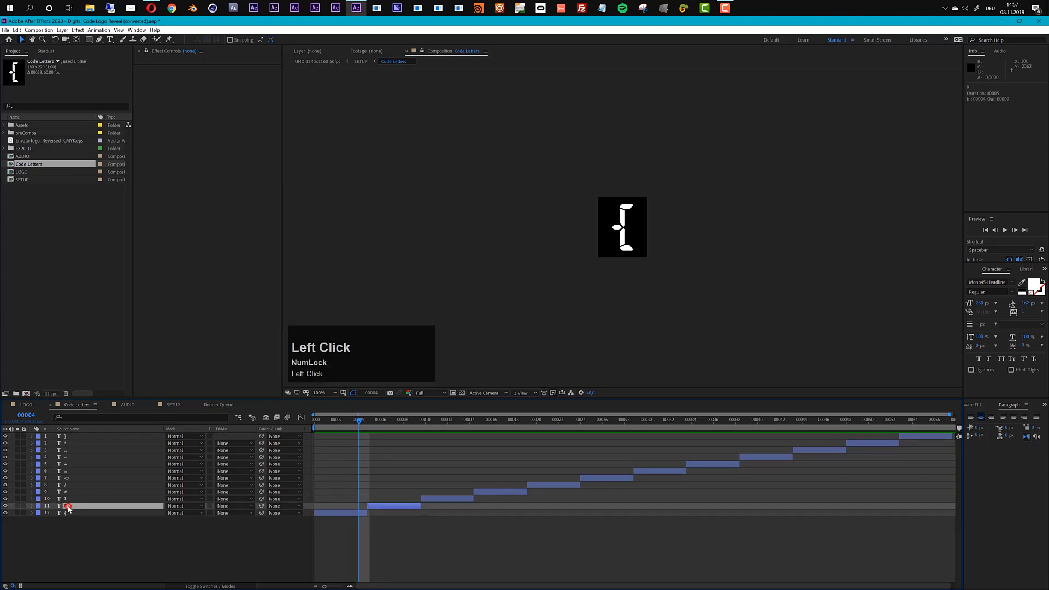
{"action": "left_click", "coordinate": [67, 435], "text": "shift"}
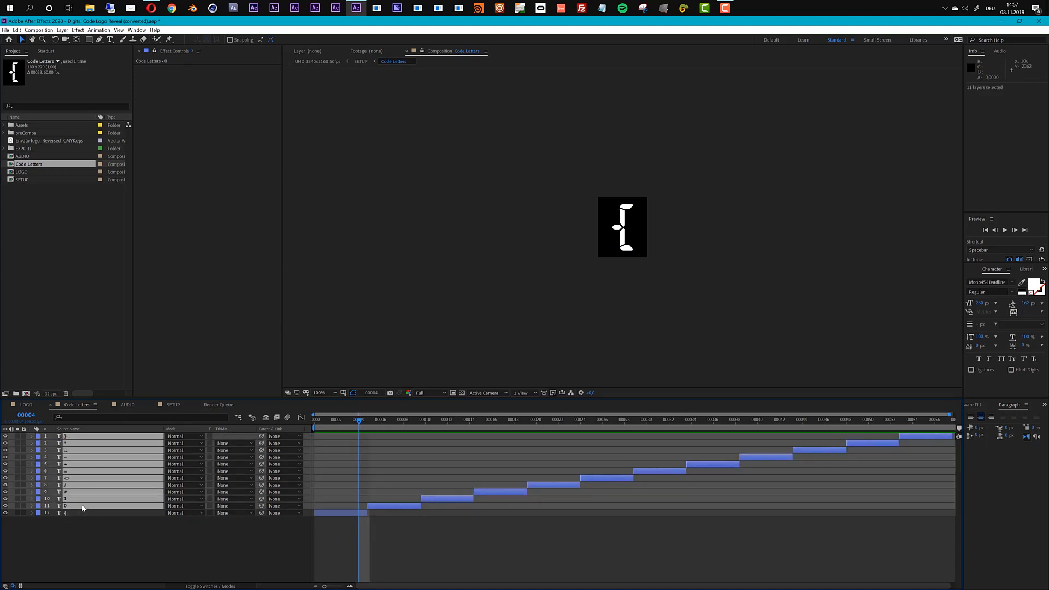
{"action": "key", "text": "Delete"}
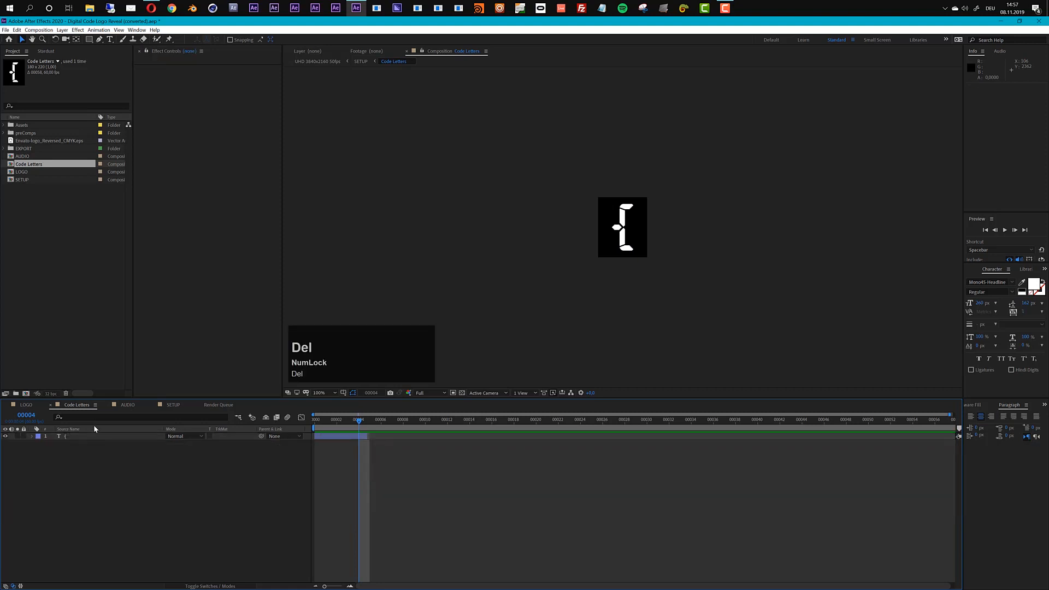
Replace the text of the remaining "{" layer with the letter E
{"action": "left_click", "coordinate": [61, 436]}
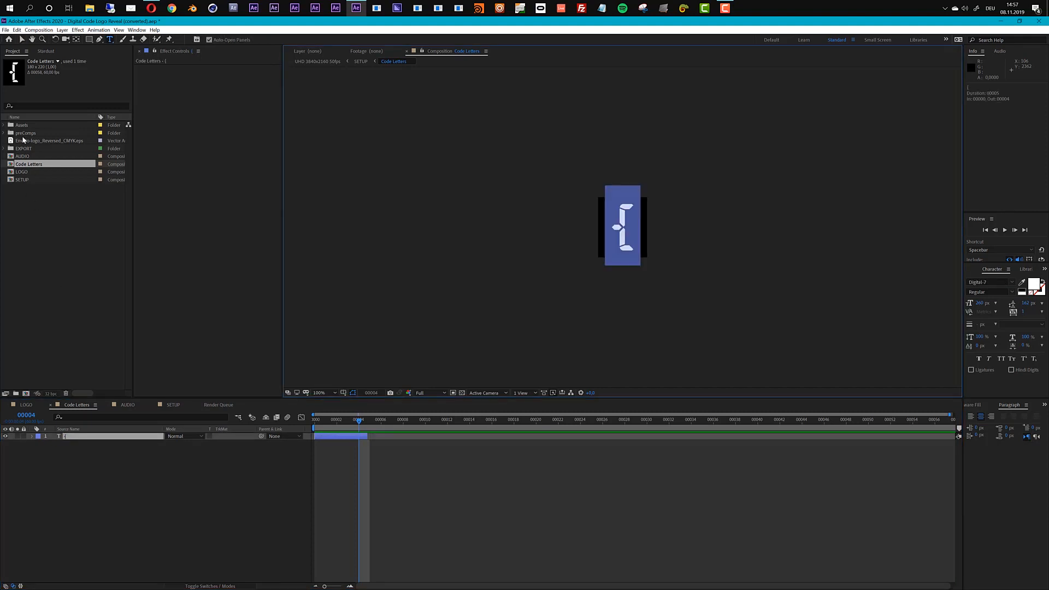
{"action": "left_click", "coordinate": [69, 454]}
{"action": "left_click", "coordinate": [70, 436]}
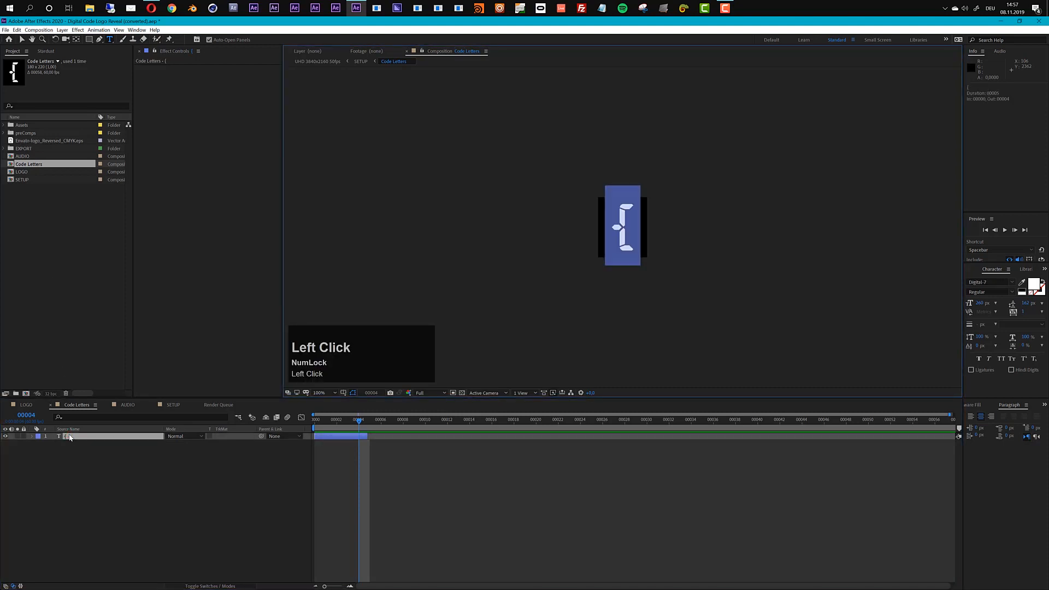
{"action": "type", "text": "E"}
{"action": "left_click", "coordinate": [72, 437]}
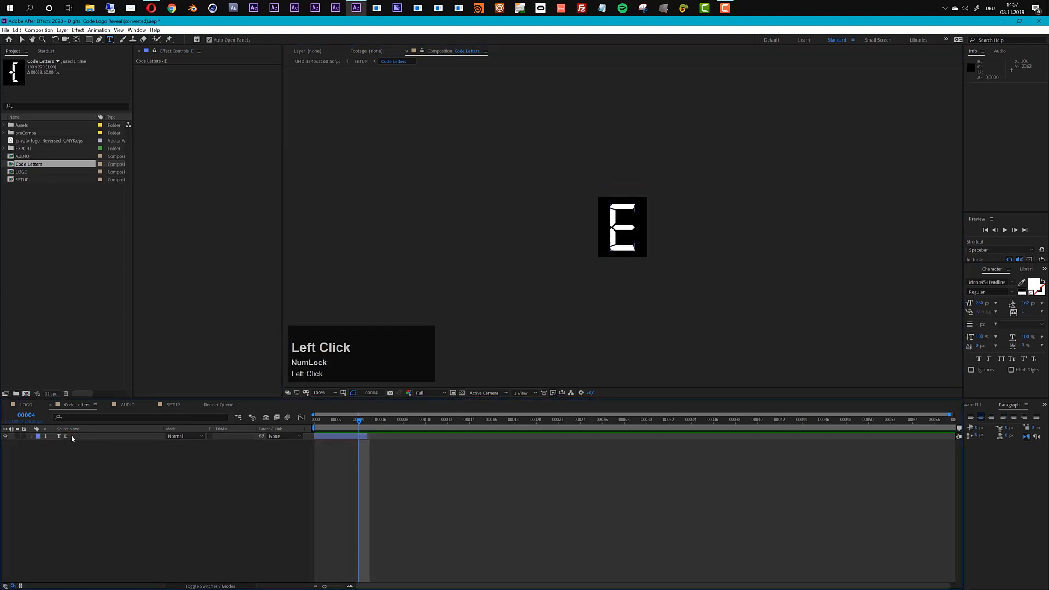
Duplicate the E text layer and change the copy's text to N
{"action": "key", "text": "ctrl+d"}
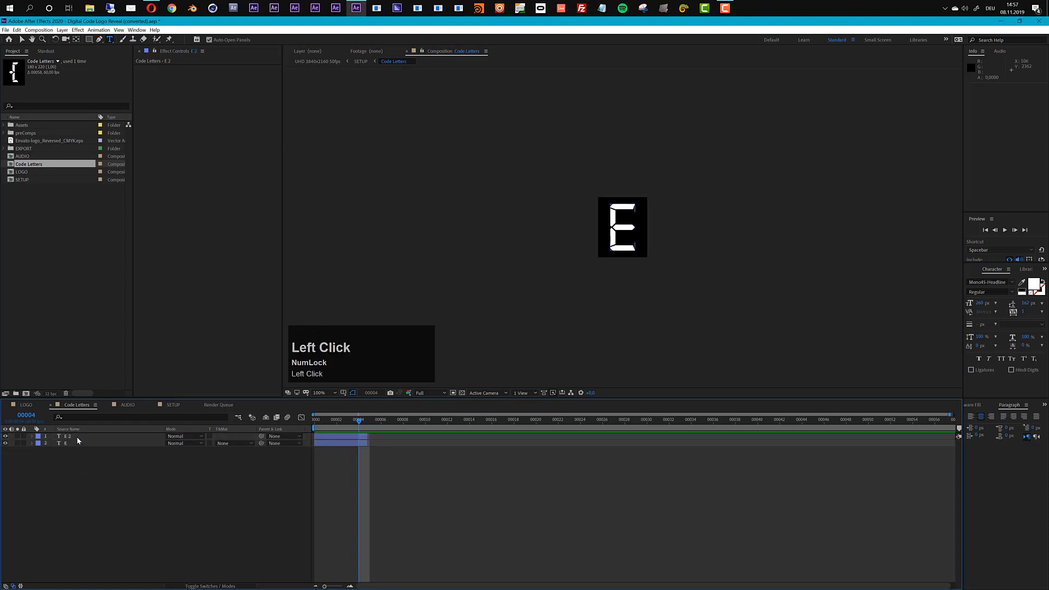
{"action": "left_click", "coordinate": [77, 437]}
{"action": "key", "text": "shift"}
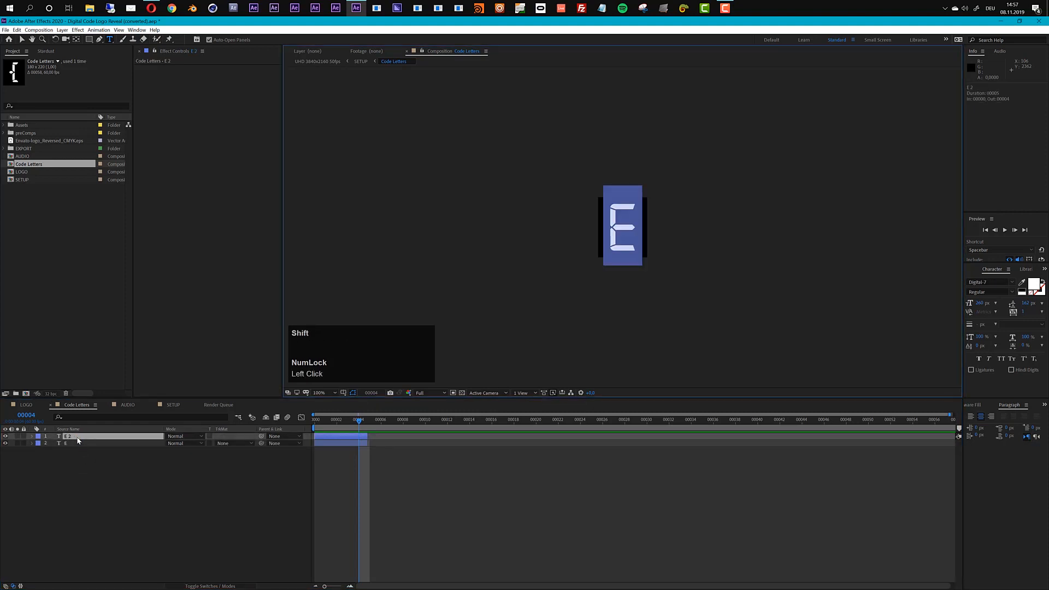
{"action": "type", "text": "N"}
{"action": "left_click", "coordinate": [70, 437]}
Duplicate the N text layer and change the copy's text to V
{"action": "key", "text": "ctrl+d"}
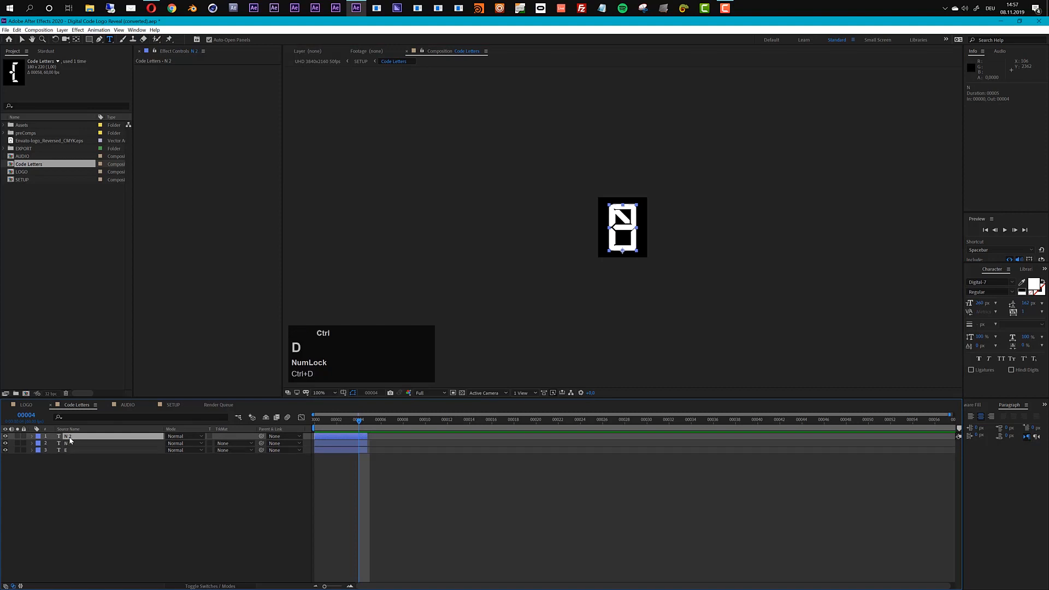
{"action": "left_click", "coordinate": [70, 439]}
{"action": "double_click", "coordinate": [70, 440]}
{"action": "type", "text": "V"}
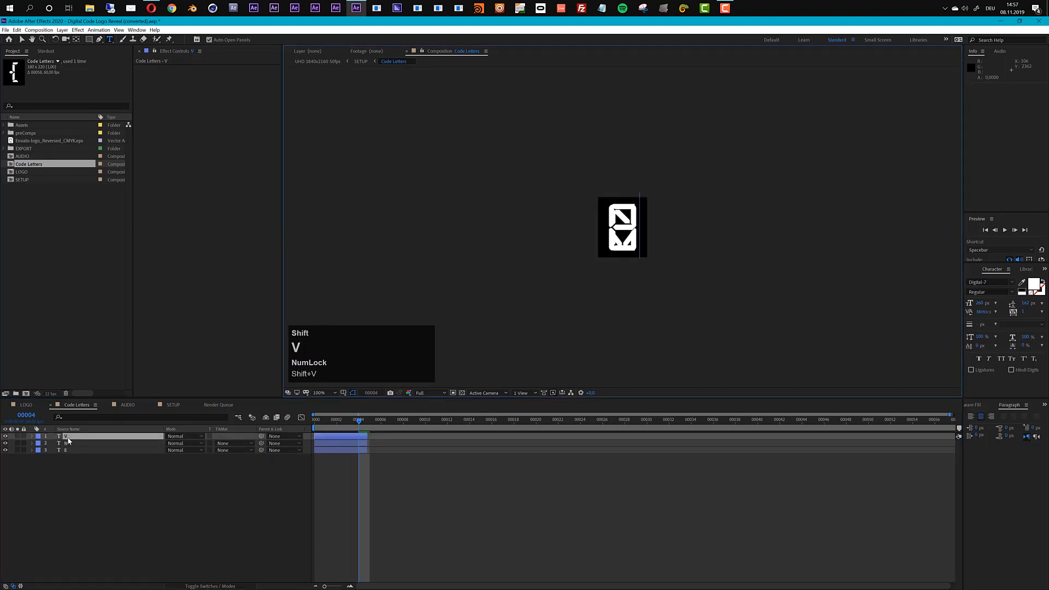
{"action": "left_click", "coordinate": [73, 438]}
Duplicate the V text layer and change the copy's text to A
{"action": "key", "text": "ctrl+d"}
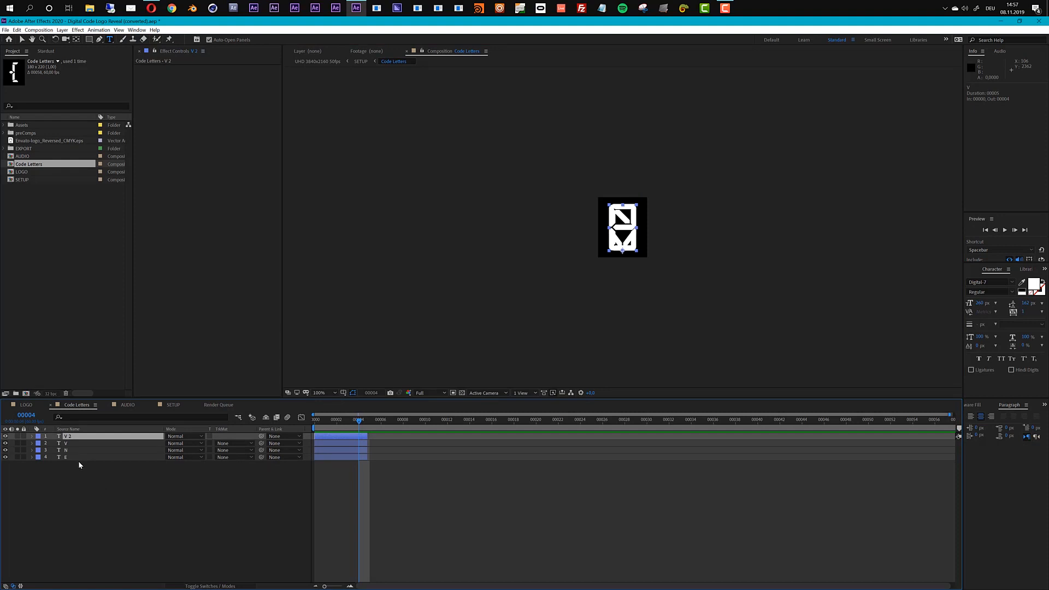
{"action": "double_click", "coordinate": [74, 437]}
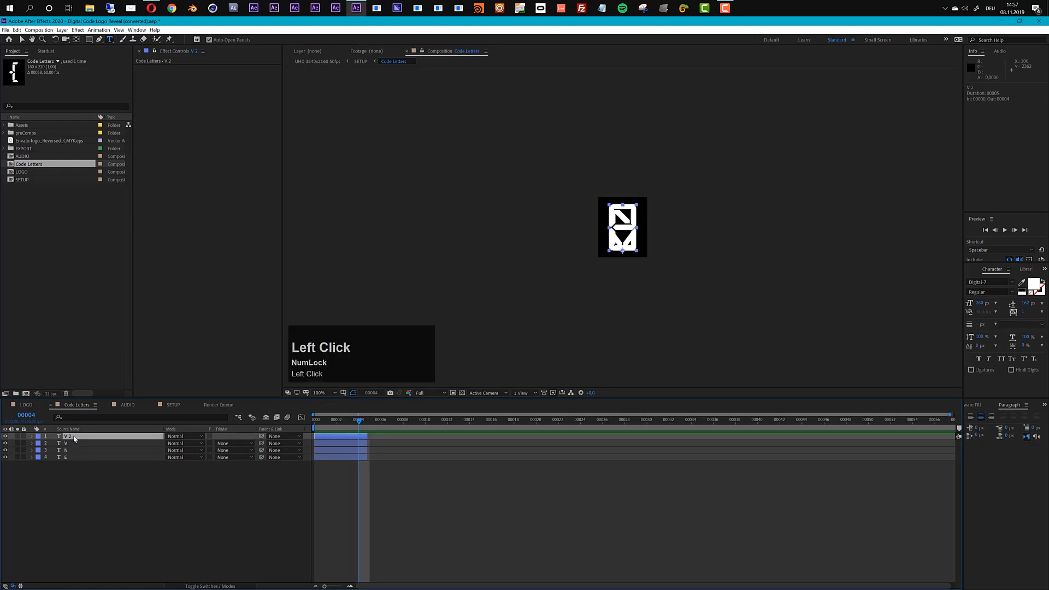
{"action": "type", "text": "A"}
{"action": "left_click", "coordinate": [73, 437]}
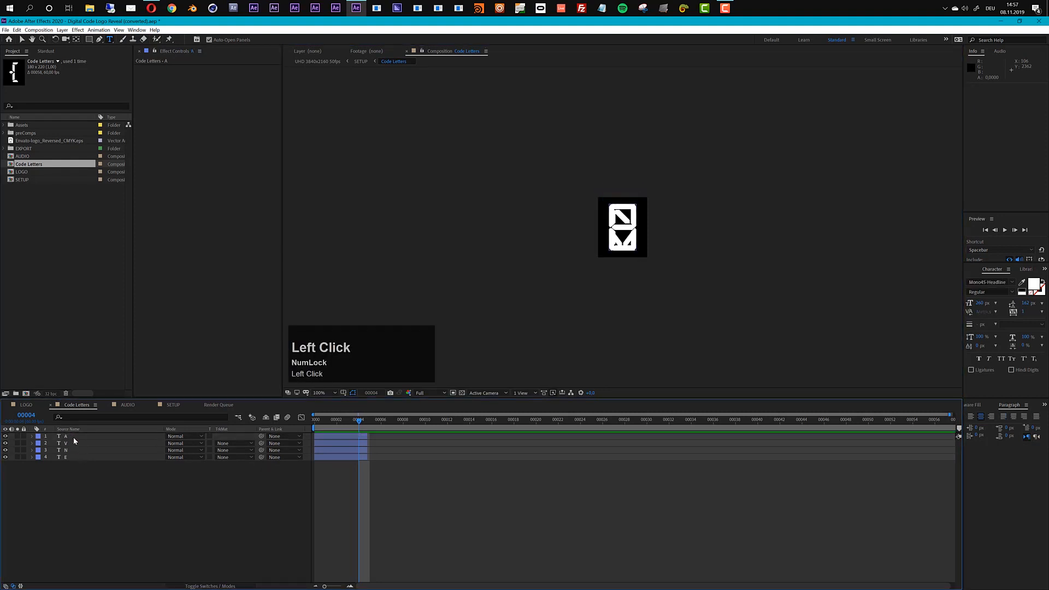
Duplicate the A text layer and change the copy's text to T
{"action": "key", "text": "ctrl+d"}
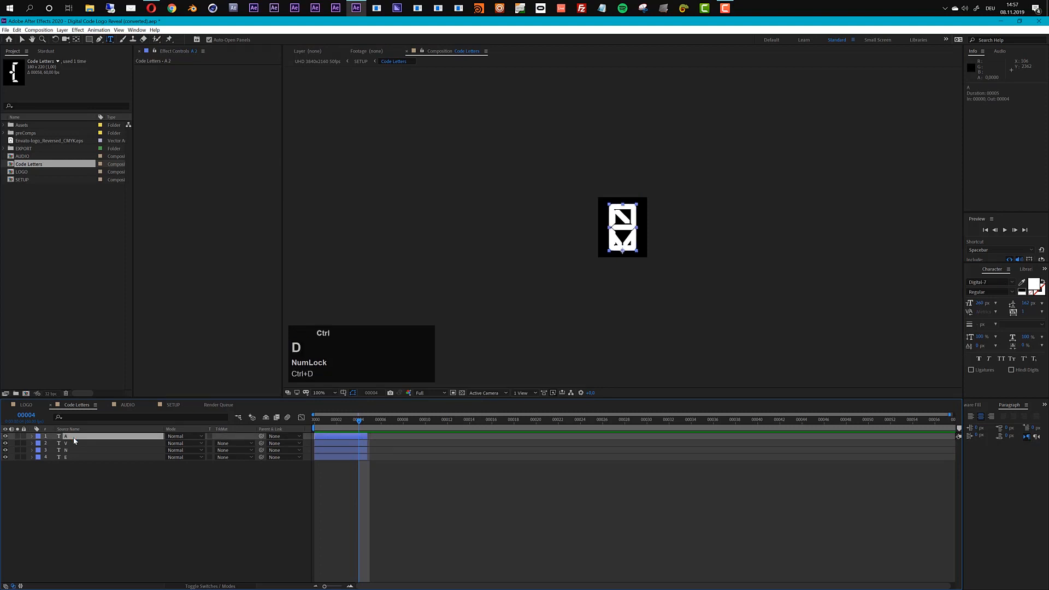
{"action": "double_click", "coordinate": [74, 438]}
{"action": "type", "text": "T"}
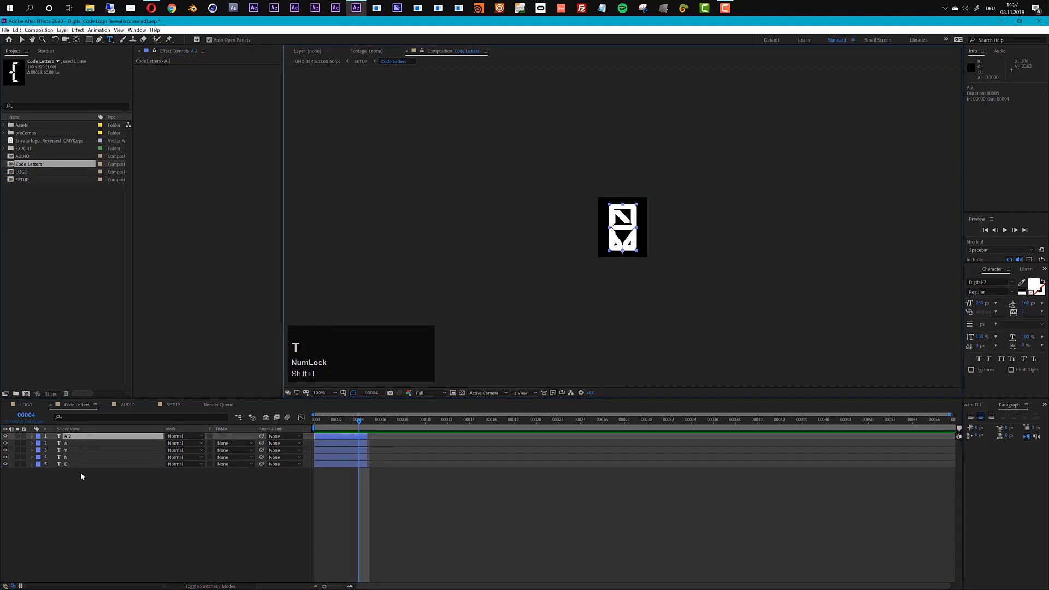
{"action": "left_click", "coordinate": [73, 435]}
{"action": "double_click", "coordinate": [74, 437]}
{"action": "type", "text": "T"}
{"action": "left_click", "coordinate": [68, 437]}
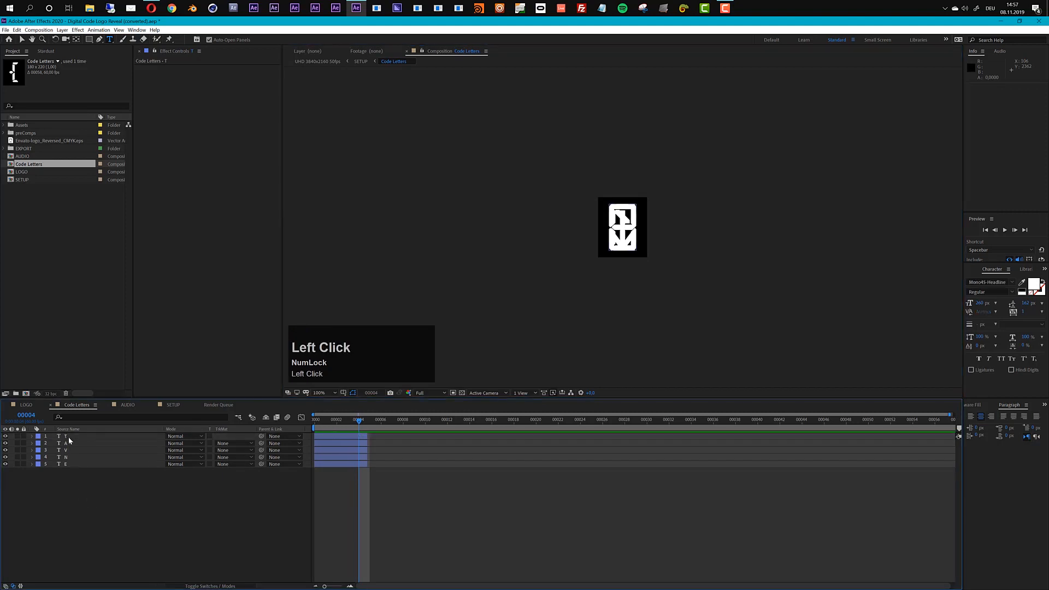
Duplicate the T text layer and change the copy's text to O
{"action": "key", "text": "ctrl+d"}
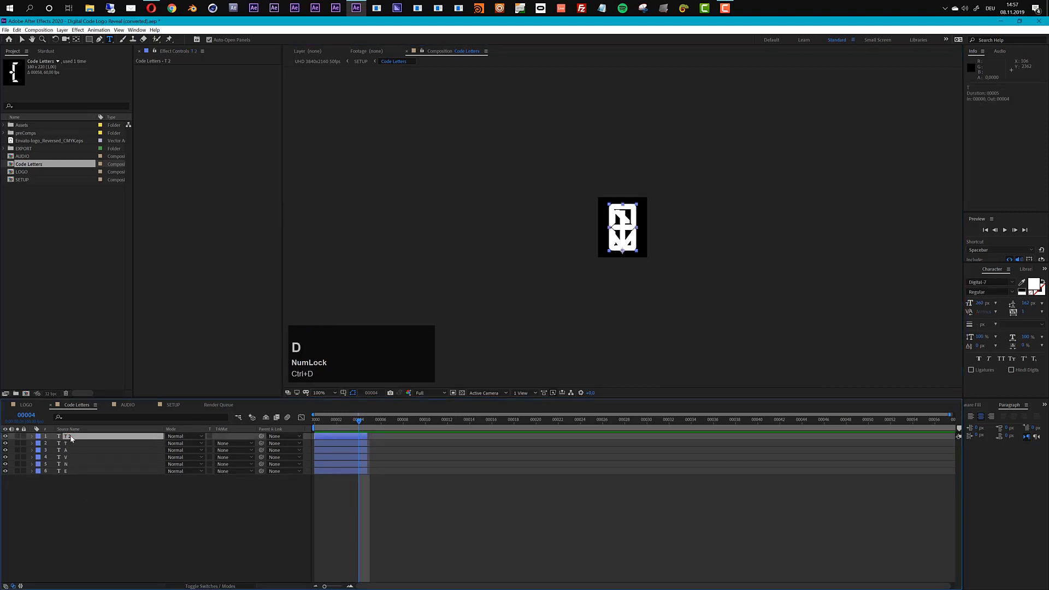
{"action": "double_click", "coordinate": [71, 437]}
{"action": "type", "text": "O"}
{"action": "left_click", "coordinate": [81, 502]}
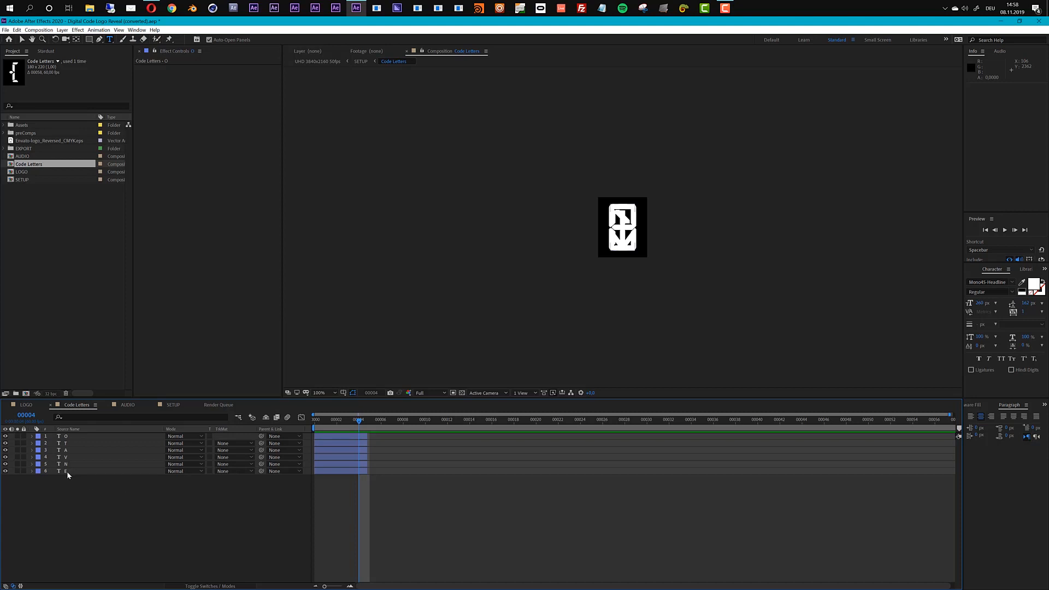
Sequence the six letter layers from E up to O without overlap and scrub through them to frame 32
{"action": "left_click", "coordinate": [67, 471]}
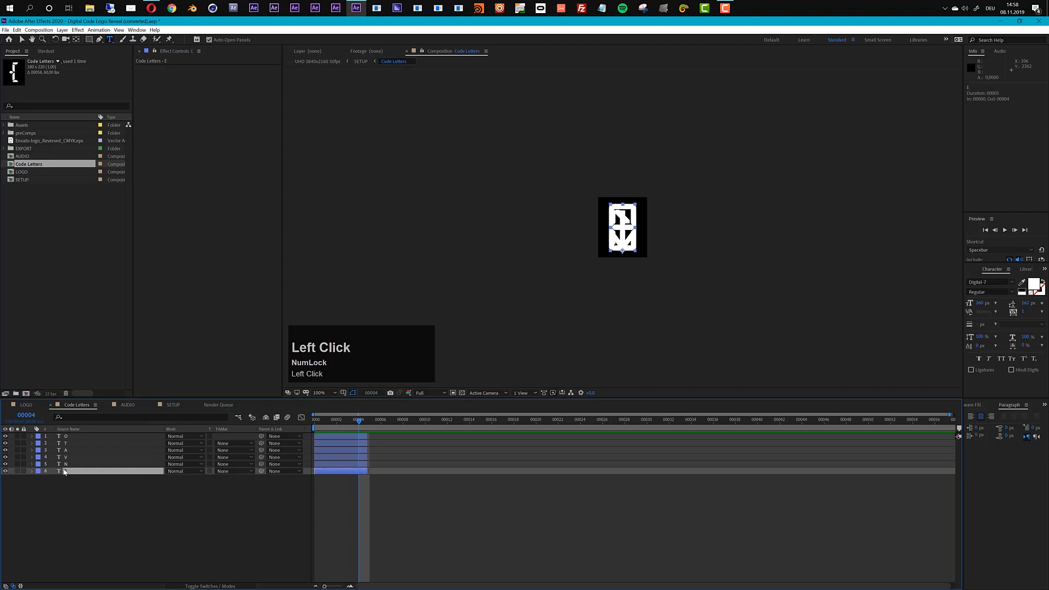
{"action": "left_click", "coordinate": [67, 438], "text": "shift"}
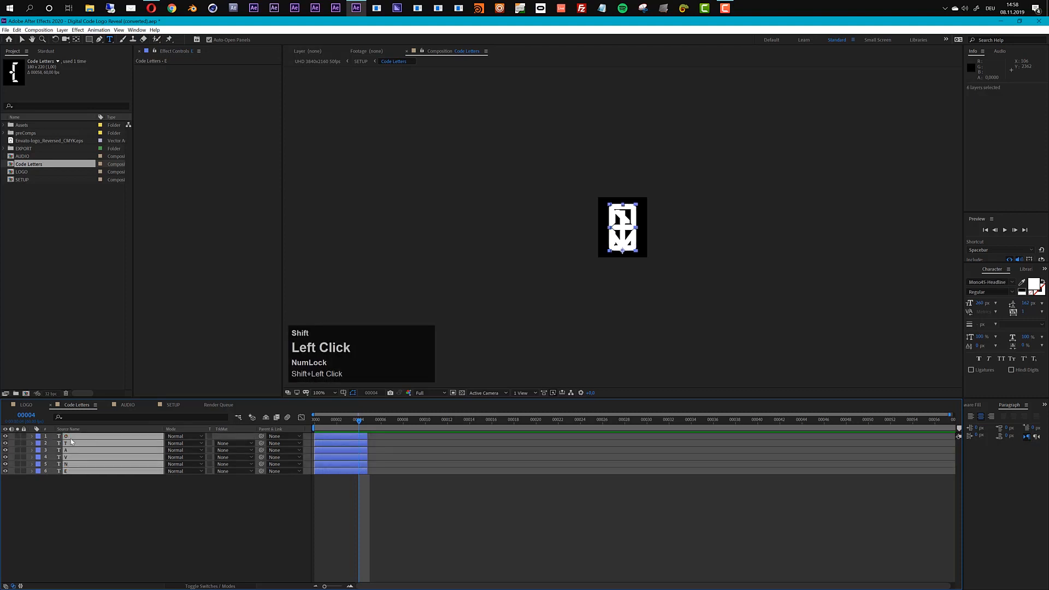
{"action": "left_click", "coordinate": [99, 30]}
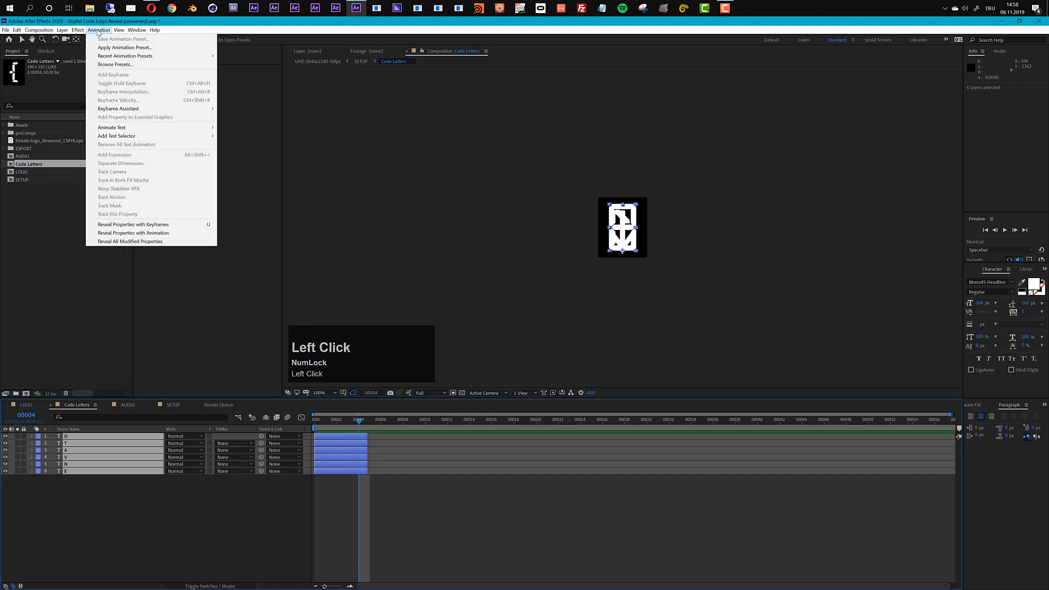
{"action": "mouse_move", "coordinate": [125, 109]}
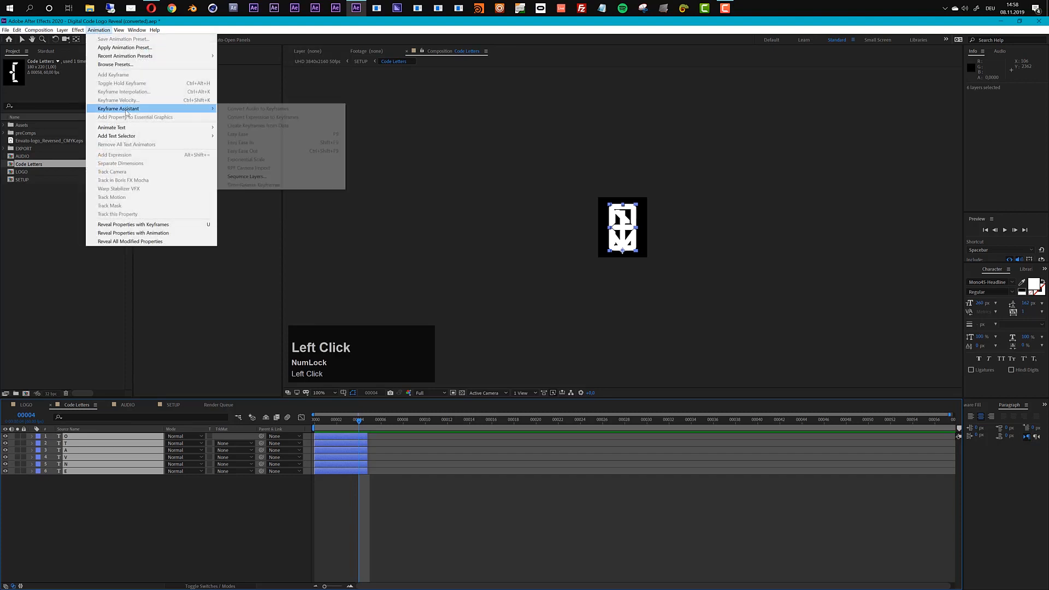
{"action": "left_click", "coordinate": [247, 177]}
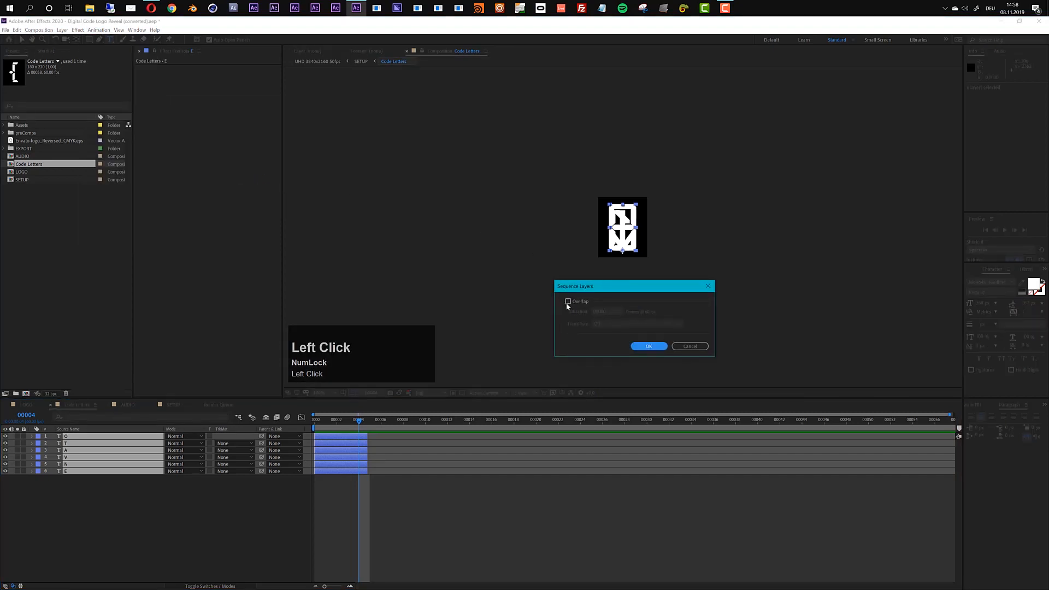
{"action": "left_click", "coordinate": [642, 344]}
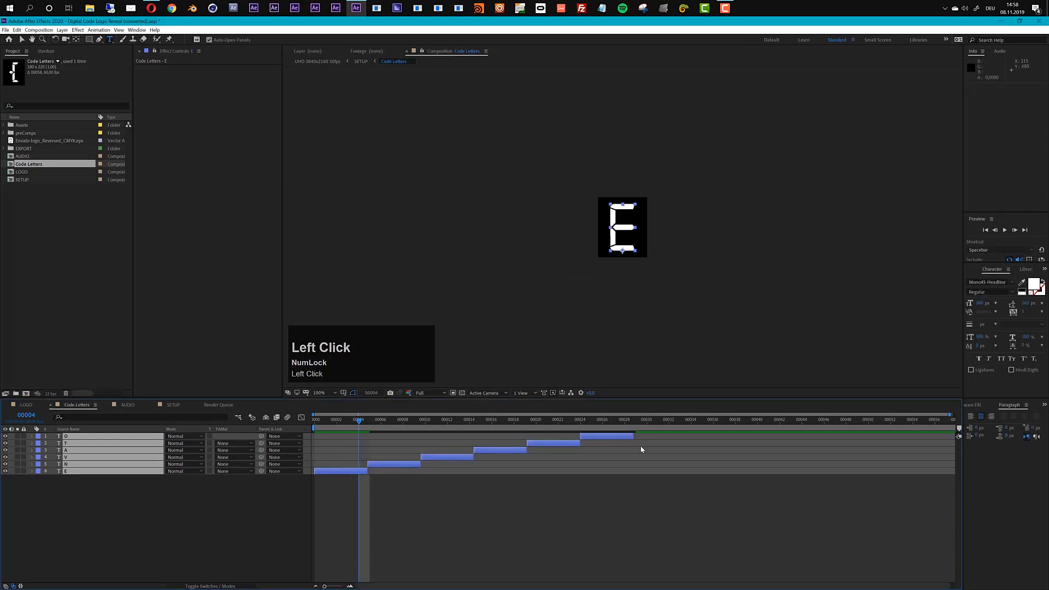
{"action": "left_click", "coordinate": [362, 421]}
{"action": "left_click_drag", "start_coordinate": [363, 422], "coordinate": [663, 426]}
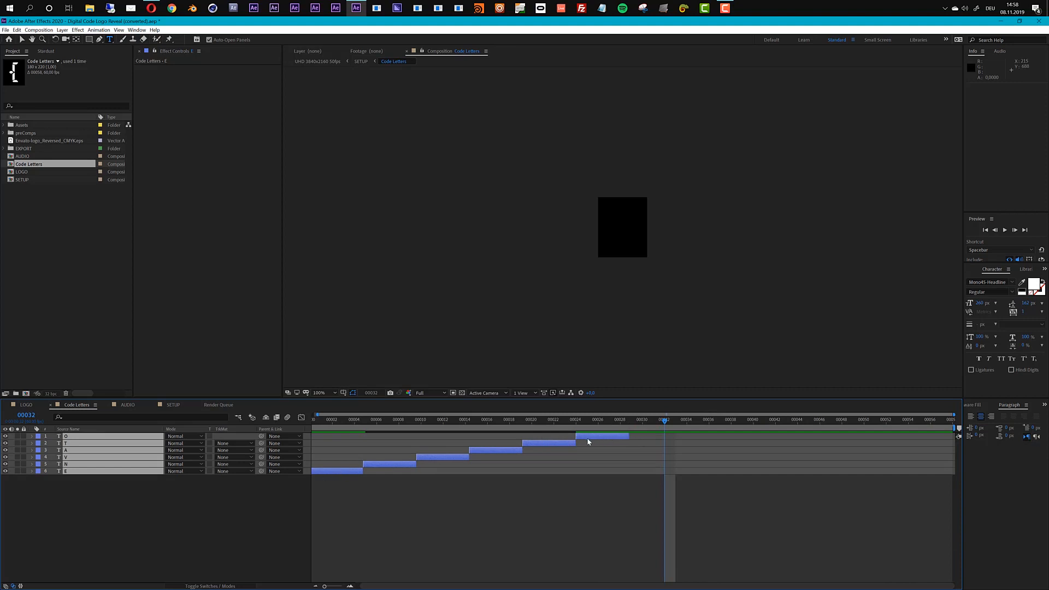
Select only the O layer and end the work area at that layer's out point, frame 28
{"action": "left_click", "coordinate": [623, 441]}
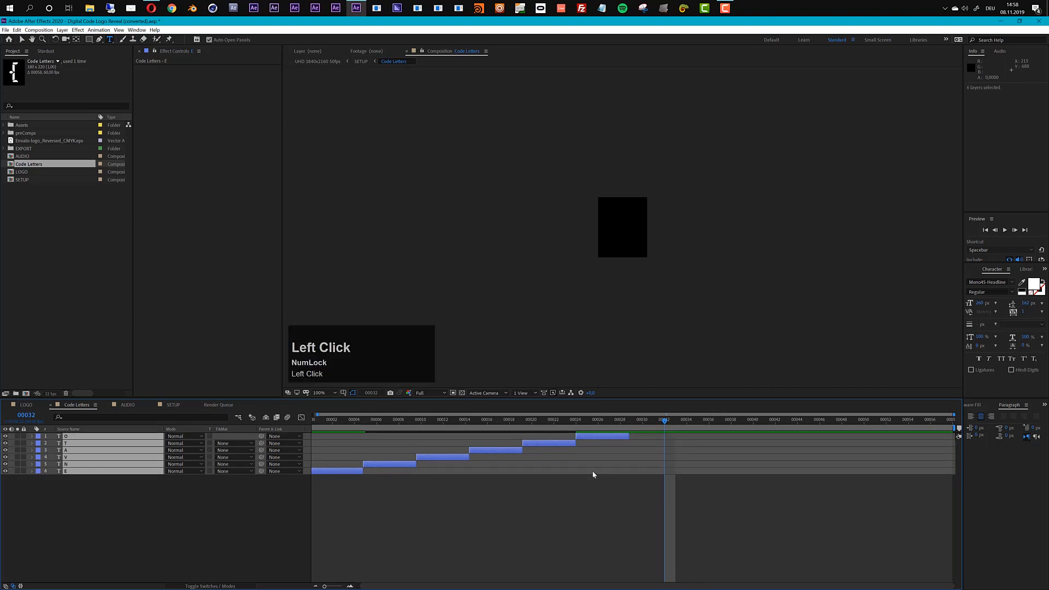
{"action": "left_click", "coordinate": [594, 475]}
{"action": "left_click", "coordinate": [608, 437]}
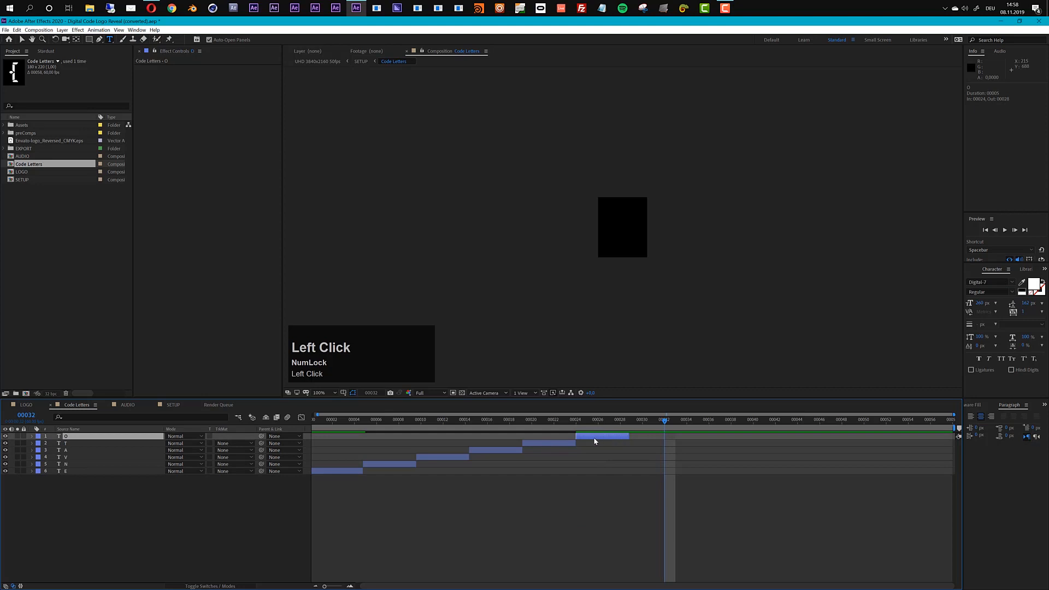
{"action": "key", "text": "o"}
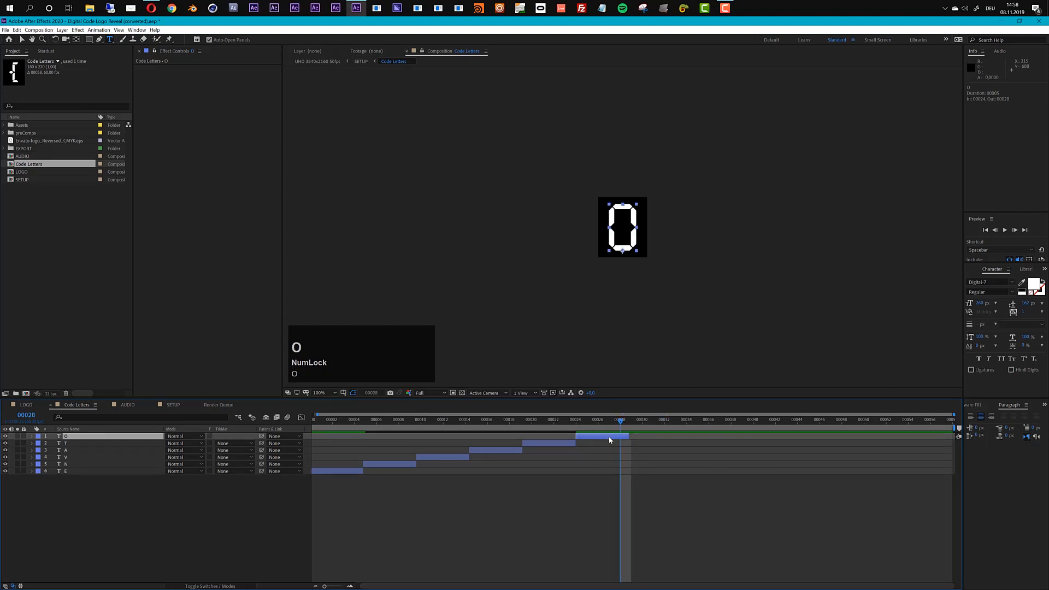
{"action": "key", "text": "n"}
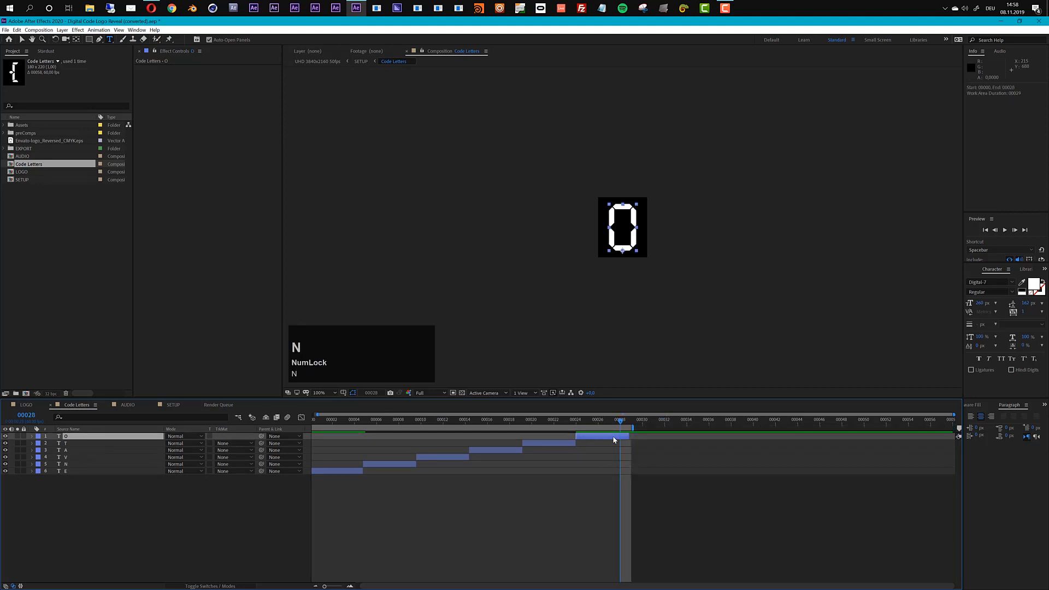
Extend the O layer's out point by one frame to frame 29 and trim the Code Letters composition to the work area
{"action": "left_click", "coordinate": [631, 436]}
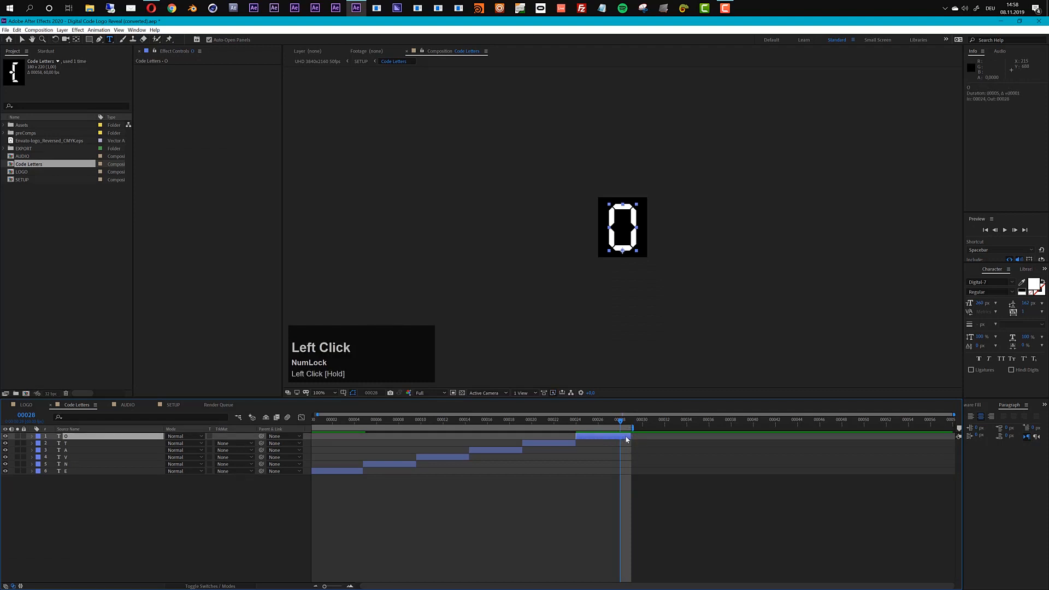
{"action": "left_click", "coordinate": [632, 437]}
{"action": "left_click_drag", "start_coordinate": [622, 423], "coordinate": [586, 422]}
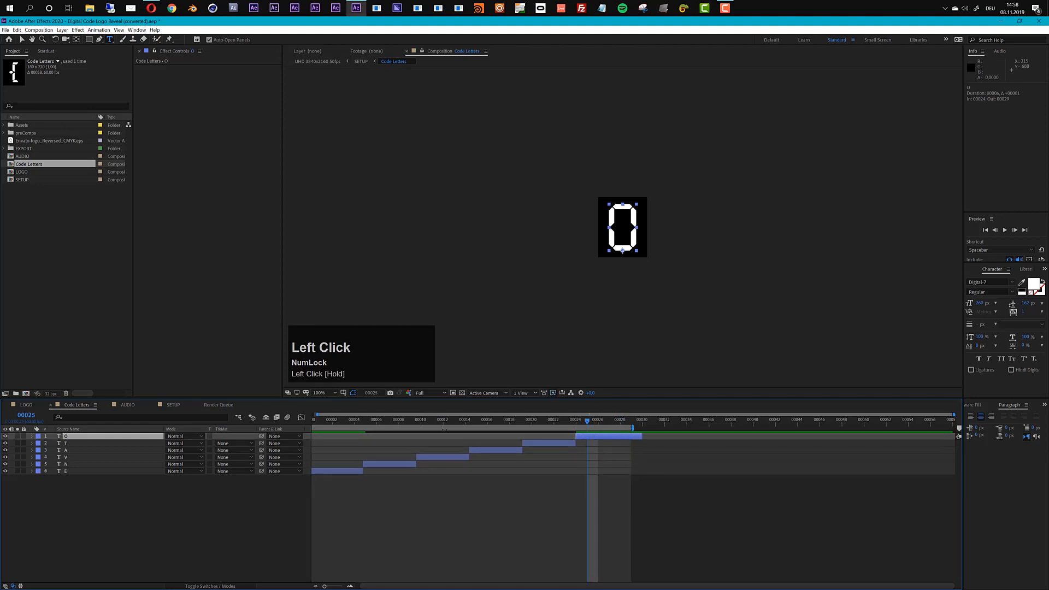
{"action": "right_click", "coordinate": [444, 430]}
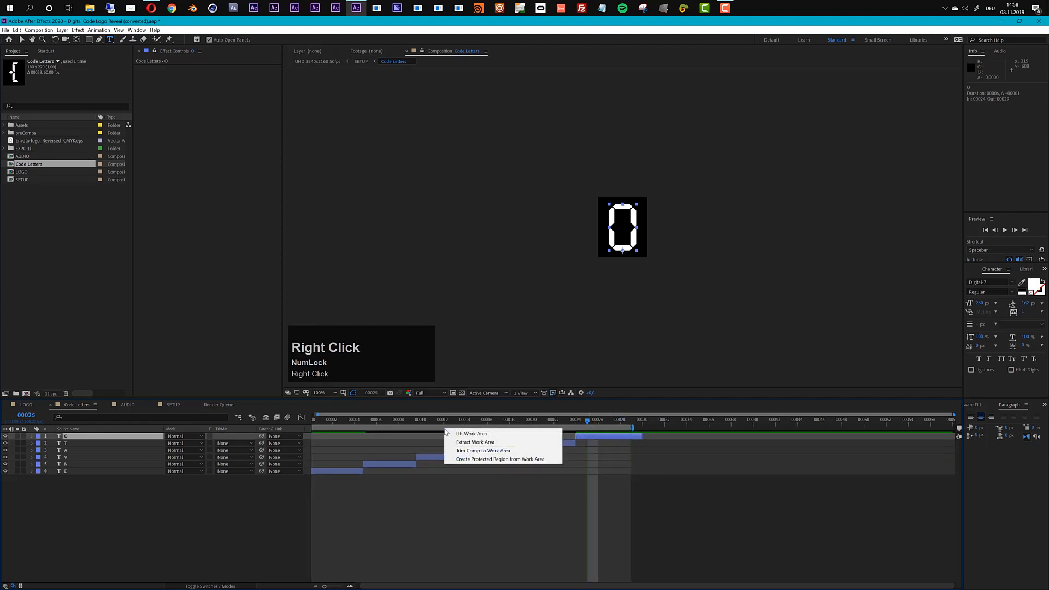
{"action": "left_click", "coordinate": [483, 451]}
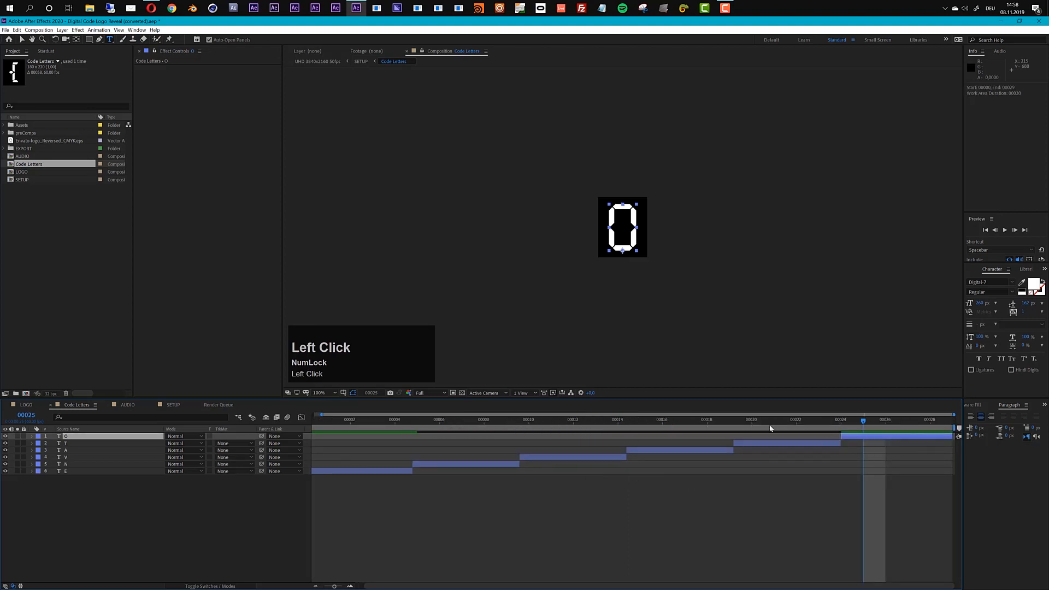
Center all six letter layers horizontally and vertically relative to the Code Letters composition and scrub through to check them
{"action": "left_click_drag", "start_coordinate": [330, 422], "coordinate": [506, 461]}
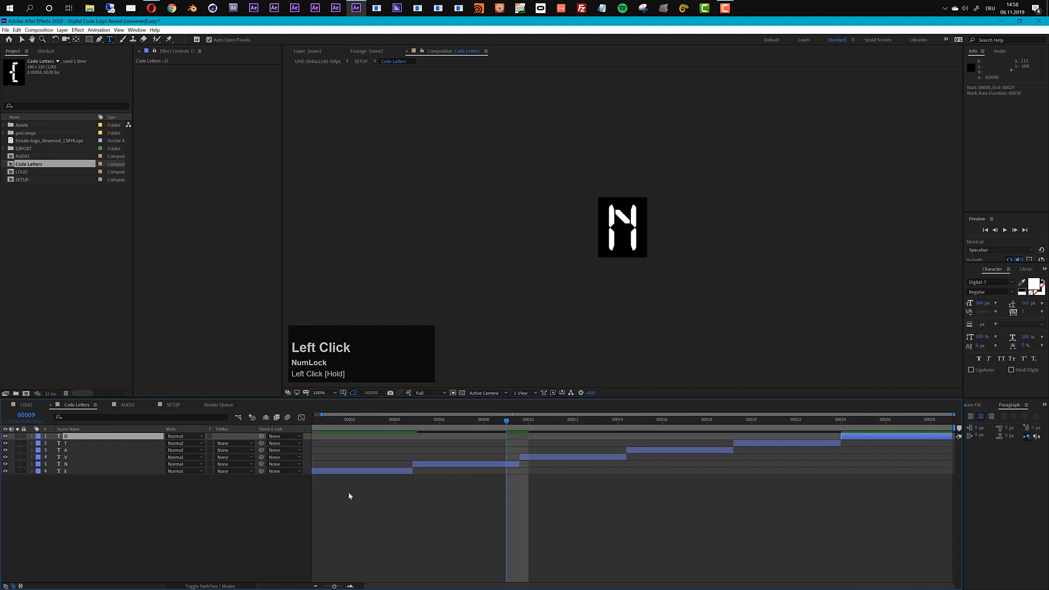
{"action": "left_click", "coordinate": [360, 470]}
{"action": "left_click", "coordinate": [877, 437], "text": "shift"}
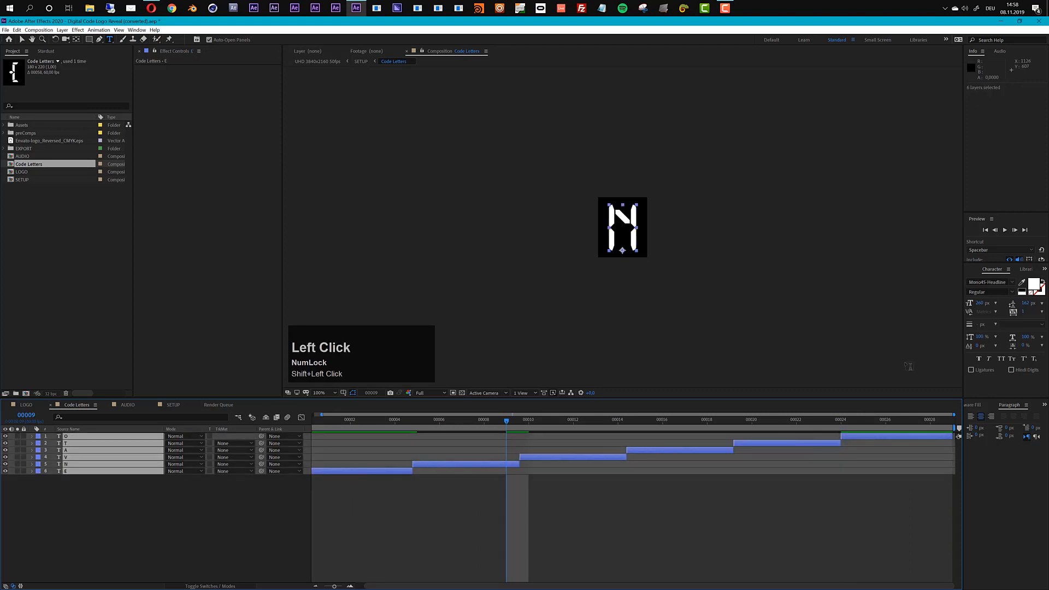
{"action": "left_click", "coordinate": [1044, 404]}
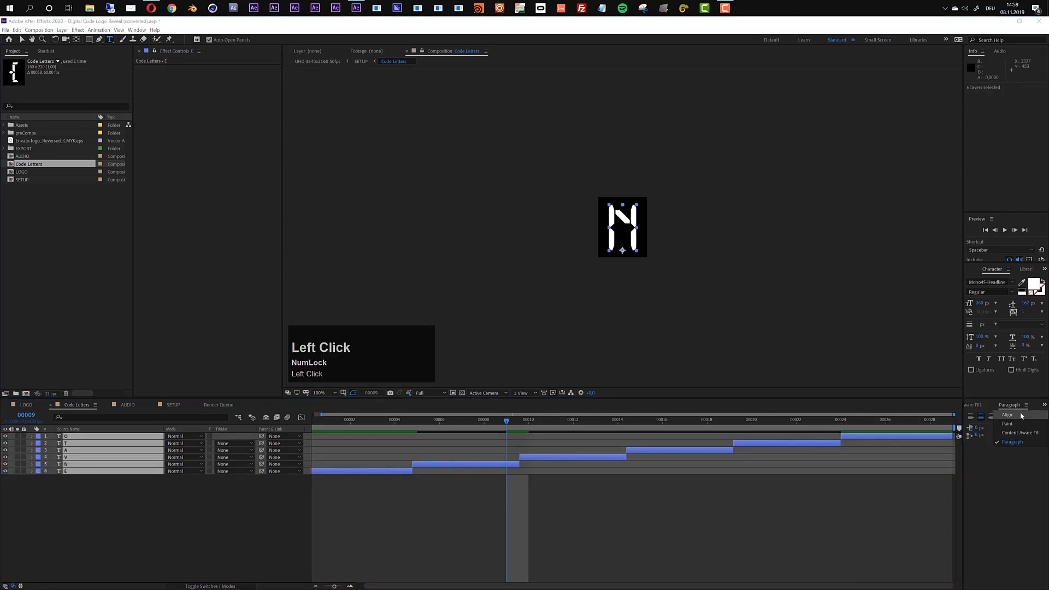
{"action": "left_click", "coordinate": [1019, 415]}
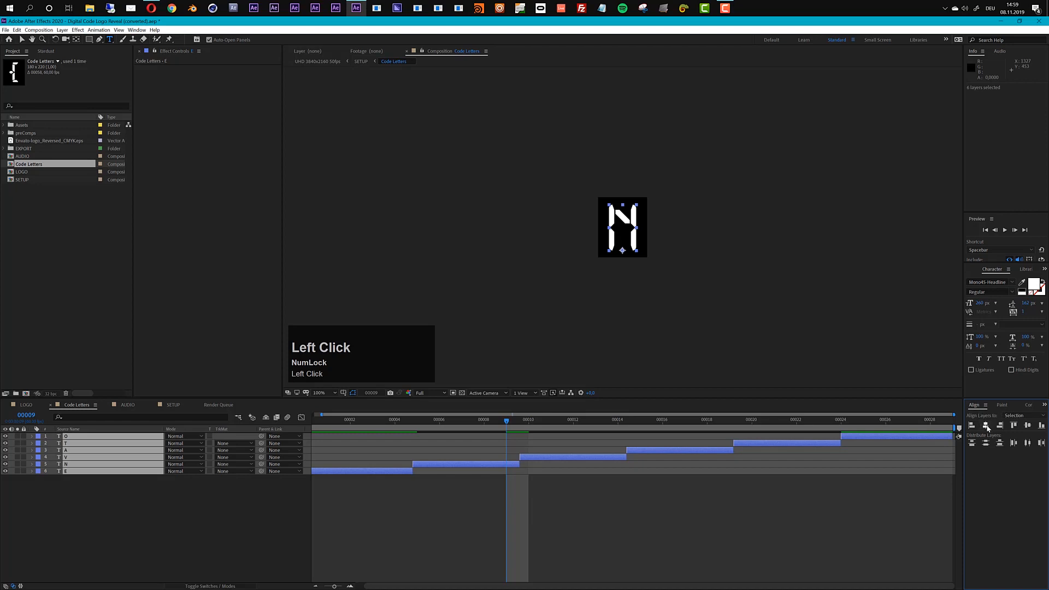
{"action": "left_click", "coordinate": [1020, 416]}
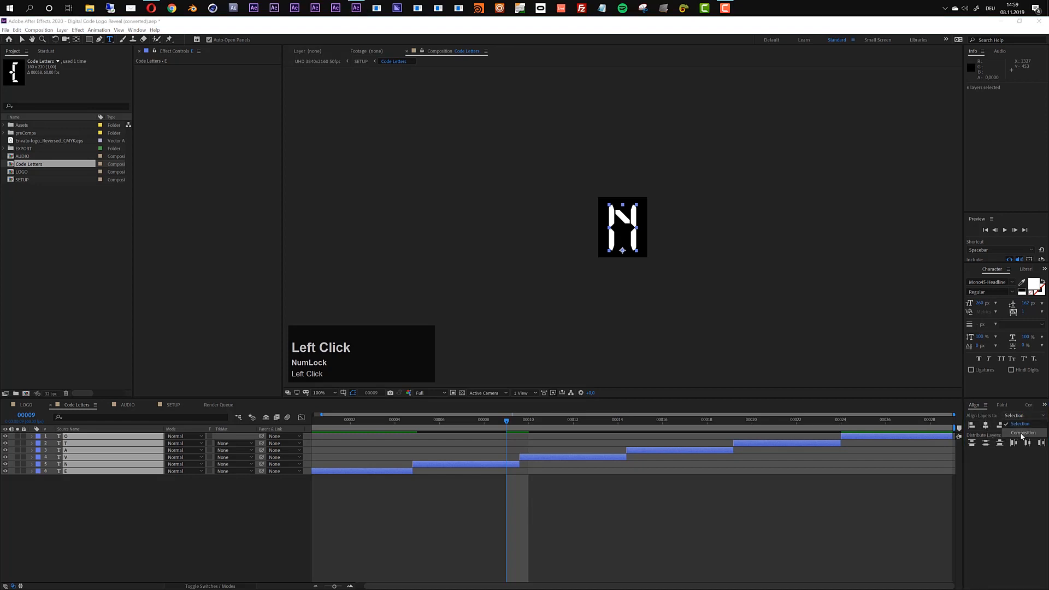
{"action": "left_click", "coordinate": [1021, 433]}
{"action": "left_click", "coordinate": [985, 426]}
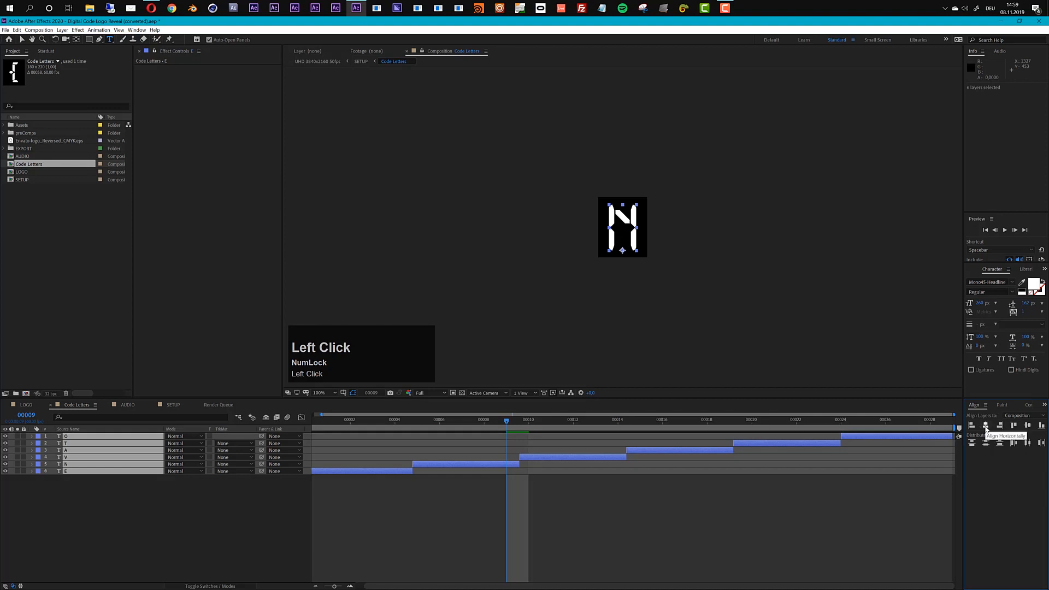
{"action": "left_click", "coordinate": [1027, 427]}
{"action": "left_click_drag", "start_coordinate": [357, 419], "coordinate": [803, 445]}
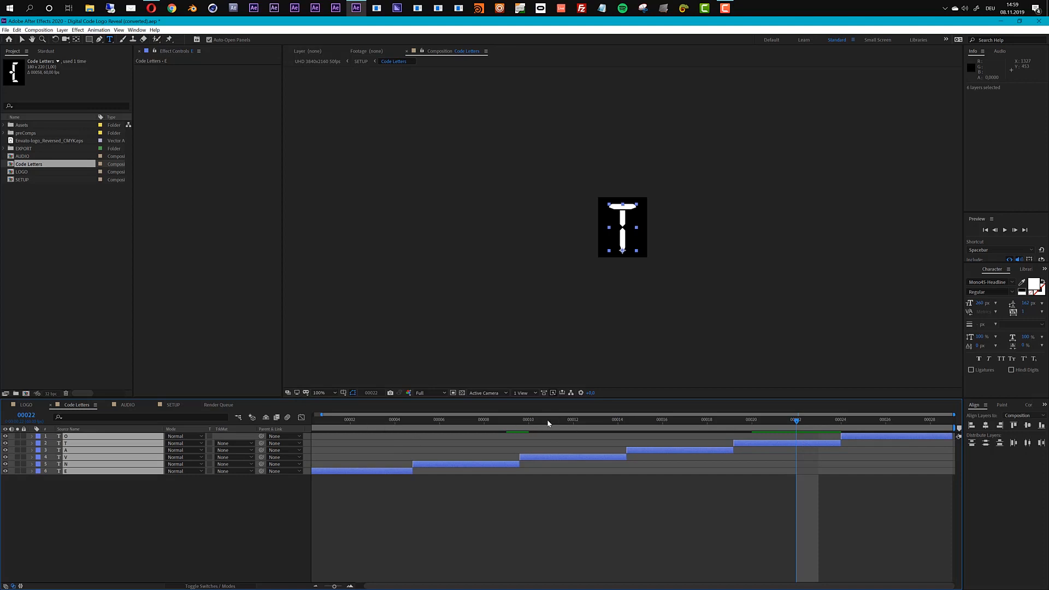
Set the Code Letters composition's duration to 150 frames
{"action": "left_click", "coordinate": [39, 32]}
{"action": "left_click", "coordinate": [75, 54]}
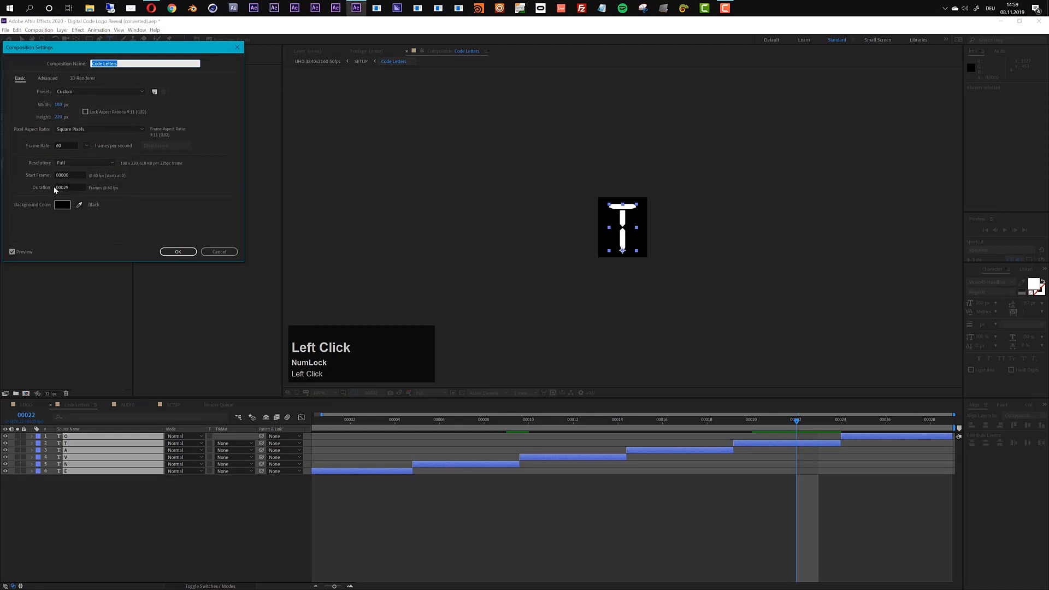
{"action": "left_click_drag", "start_coordinate": [72, 187], "coordinate": [27, 198]}
{"action": "type", "text": "150"}
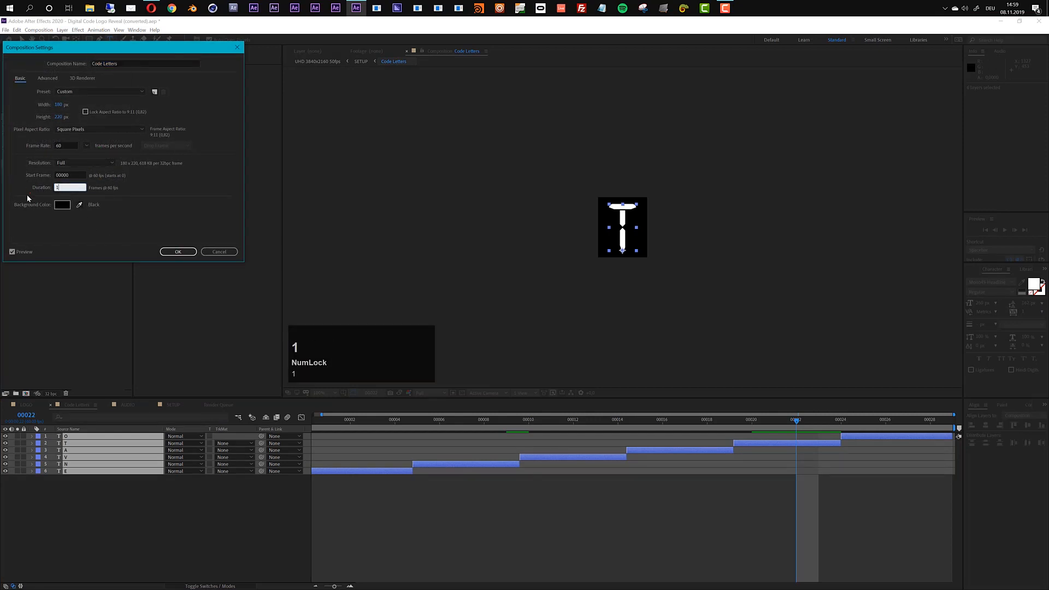
{"action": "left_click", "coordinate": [178, 252]}
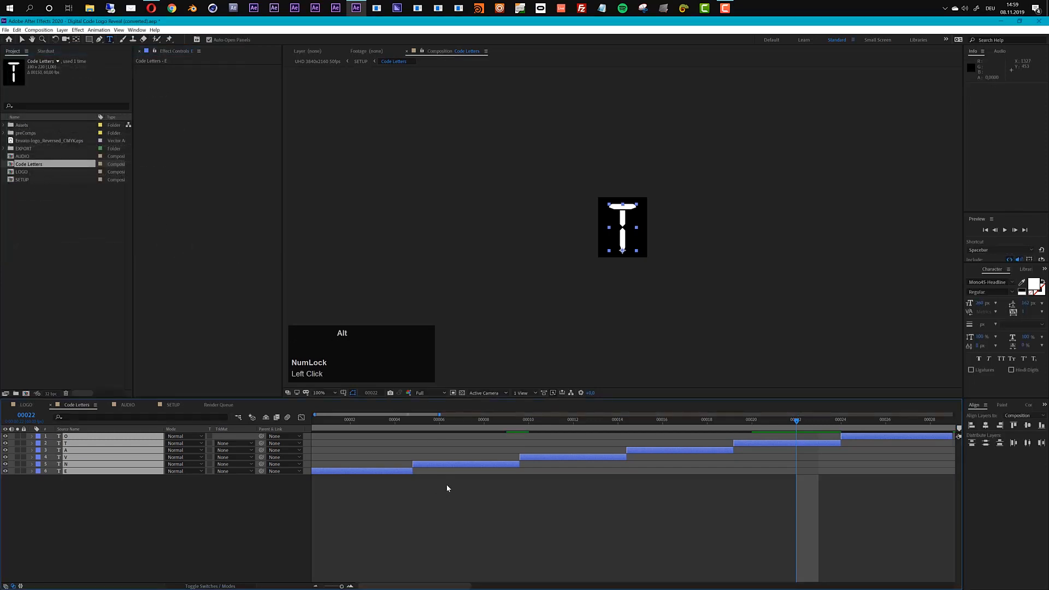
End the work area at the letter sequence's last frame, frame 28, and trim the Code Letters composition to the work area
{"action": "scroll", "coordinate": [447, 485], "scroll_direction": "down", "scroll_amount": 3, "text": "alt"}
{"action": "mouse_move", "coordinate": [449, 429]}
{"action": "left_mouse_down"}
{"action": "mouse_move", "coordinate": [948, 432]}
{"action": "mouse_move", "coordinate": [434, 435]}
{"action": "left_mouse_up"}
{"action": "key", "text": "o"}
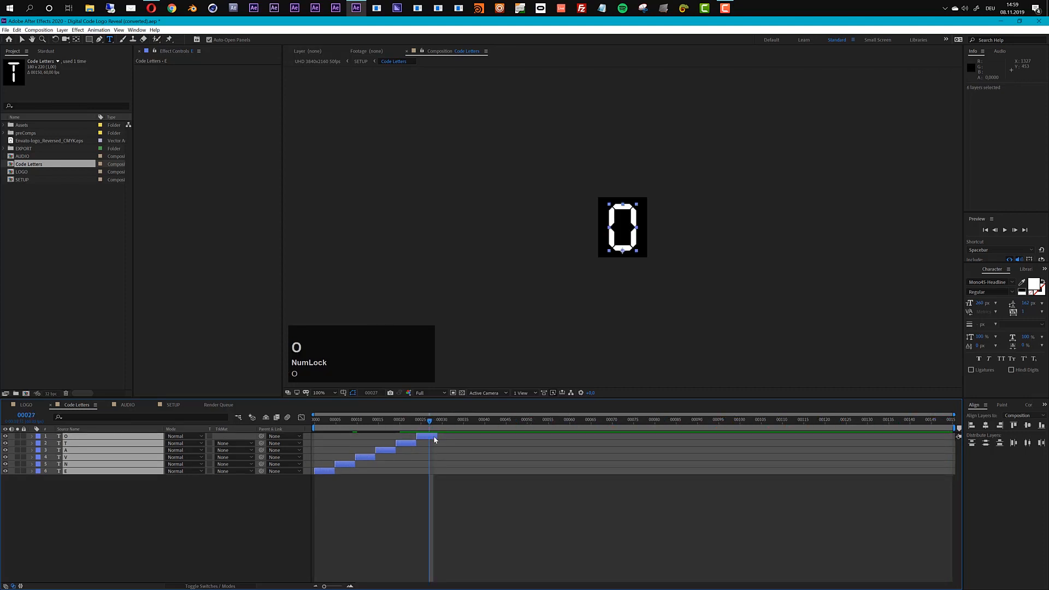
{"action": "key", "text": "n"}
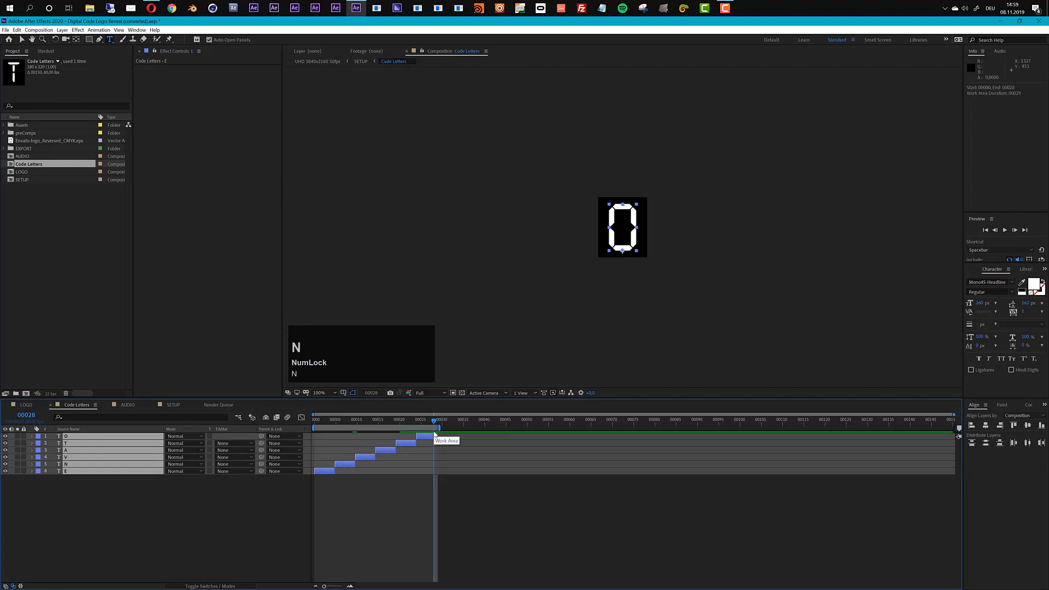
{"action": "right_click", "coordinate": [432, 427]}
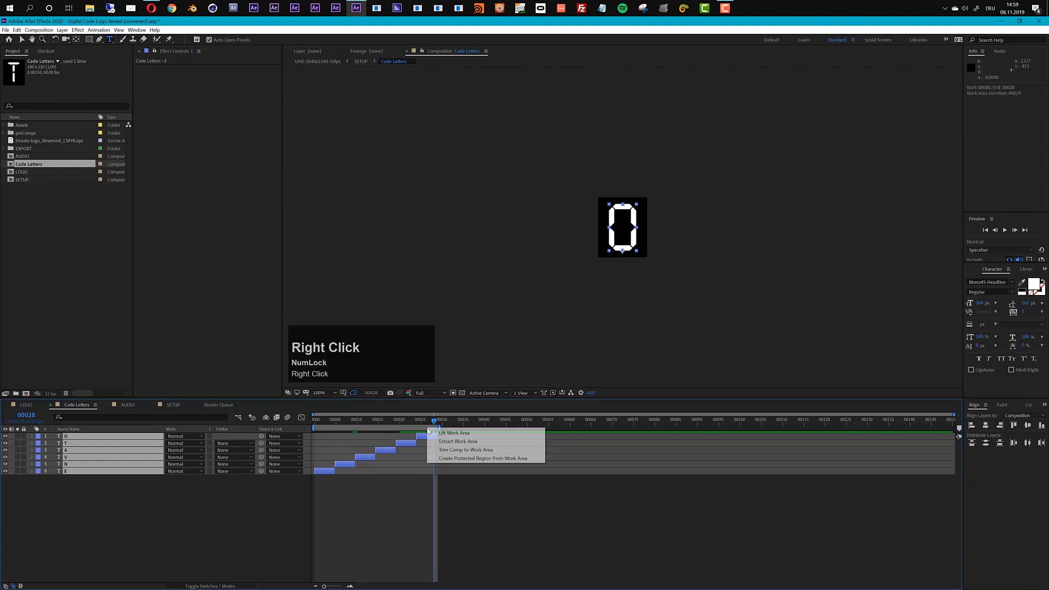
{"action": "left_click", "coordinate": [459, 436]}
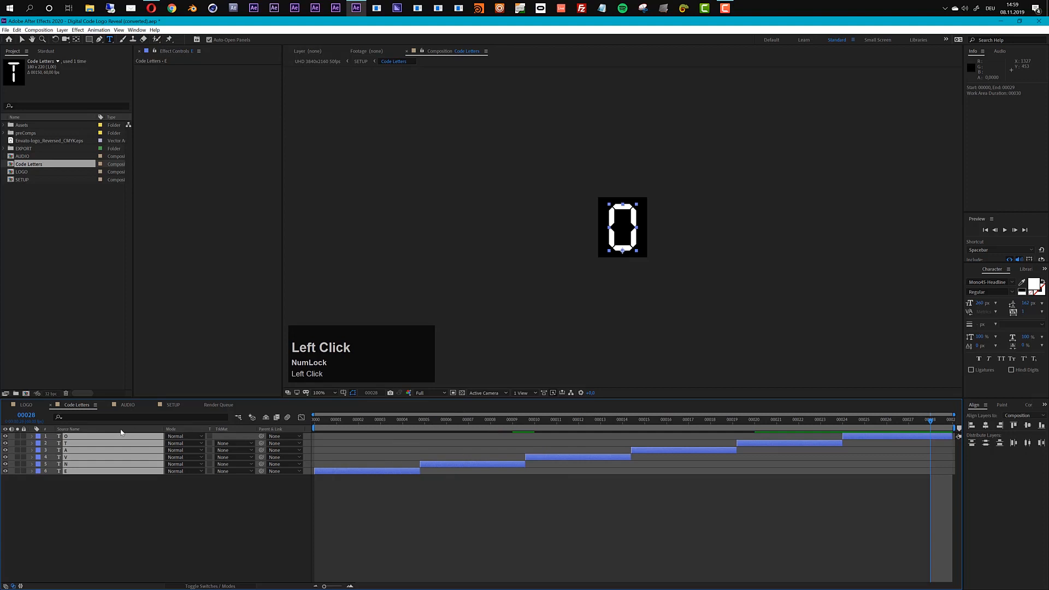
Switch to the SETUP composition with the Selection tool active and set its preview resolution to Half
{"action": "left_click", "coordinate": [169, 405]}
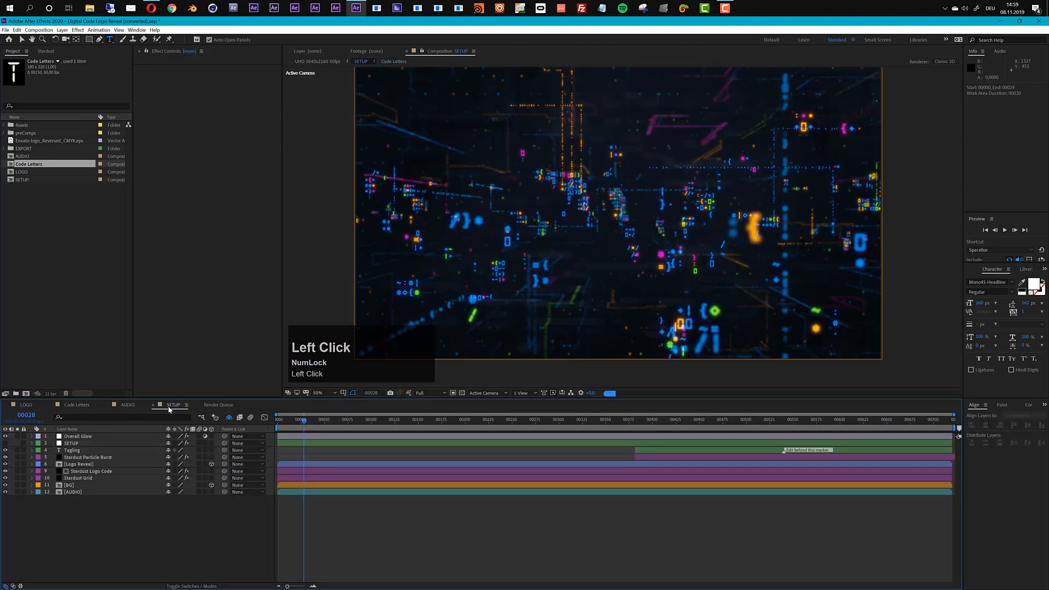
{"action": "left_click", "coordinate": [22, 39]}
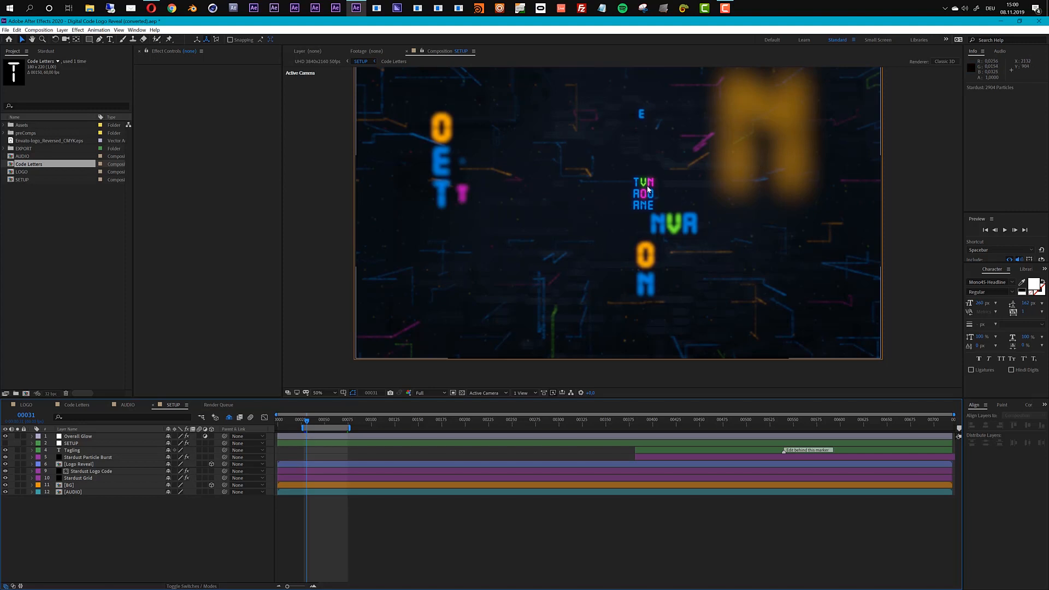
{"action": "left_click", "coordinate": [431, 393]}
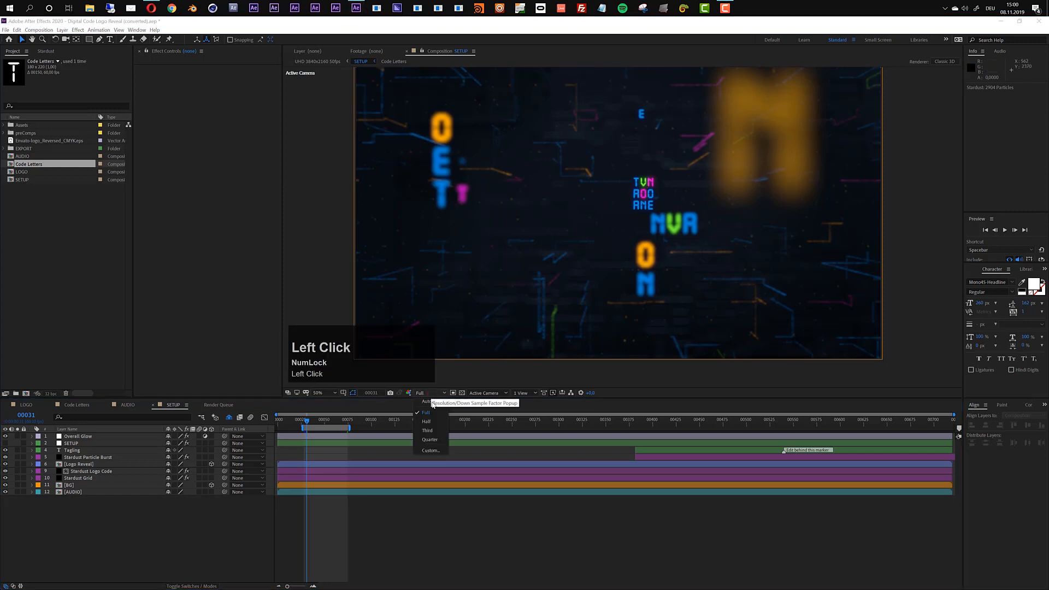
{"action": "left_click", "coordinate": [428, 422]}
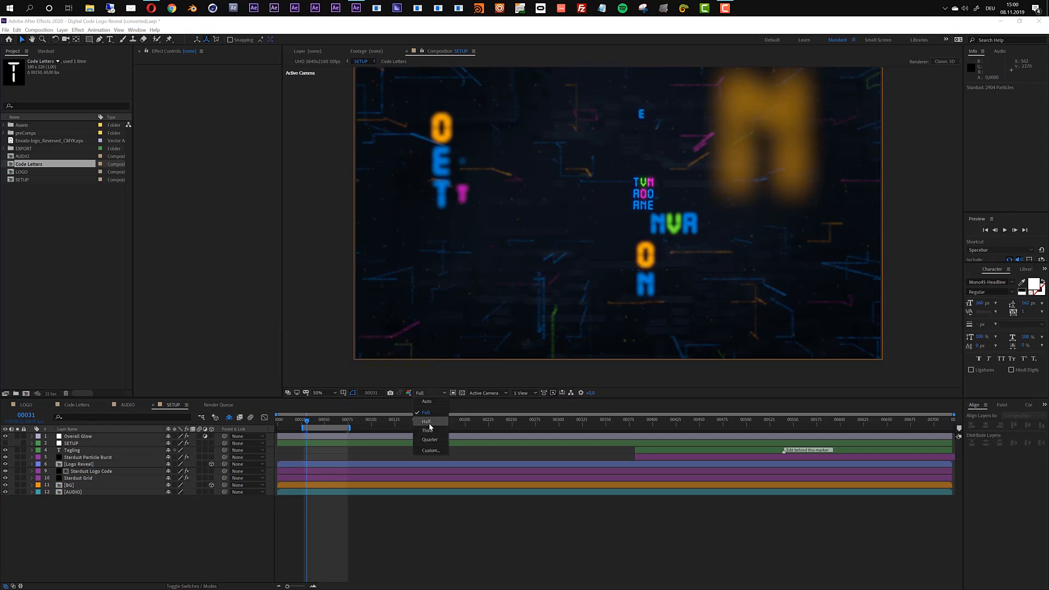
{"action": "left_click", "coordinate": [432, 394]}
{"action": "left_click", "coordinate": [452, 528]}
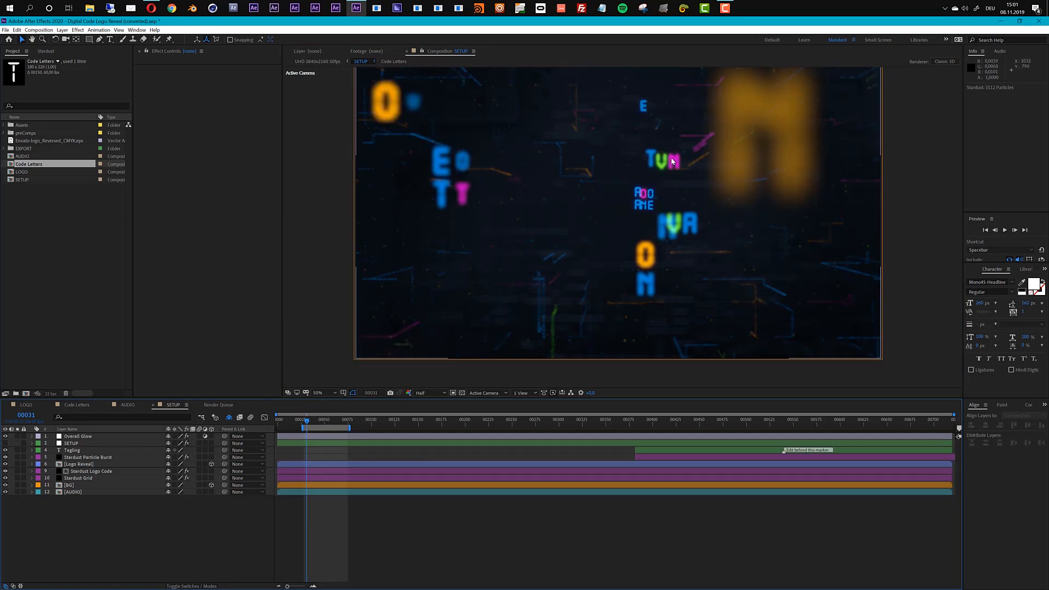
Reveal the shy layers, turn off Depth of Field in Camera 1's options, and hide the shy layers again
{"action": "left_click", "coordinate": [229, 417]}
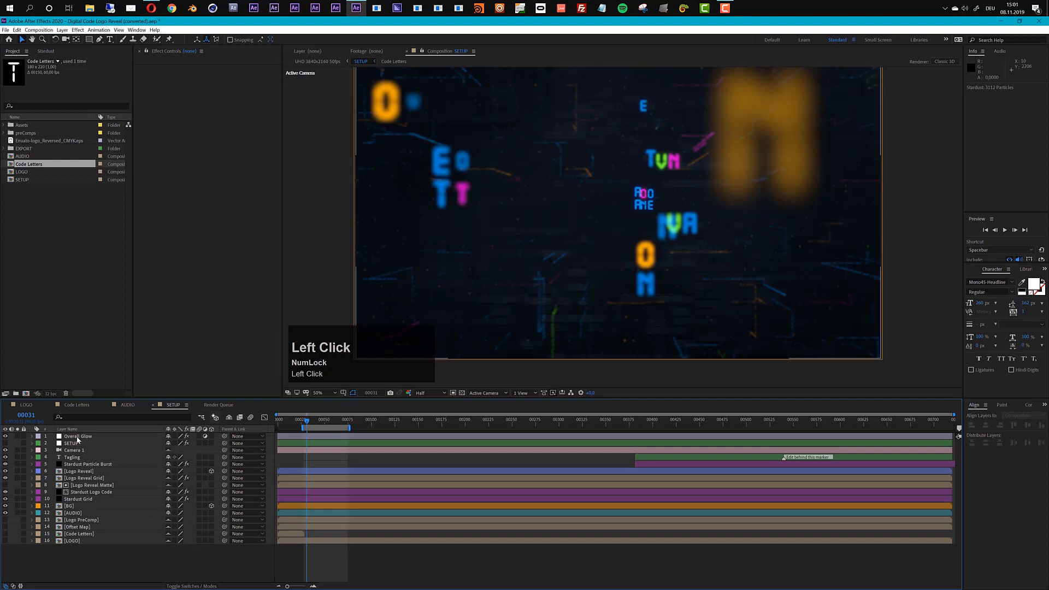
{"action": "left_click", "coordinate": [75, 451]}
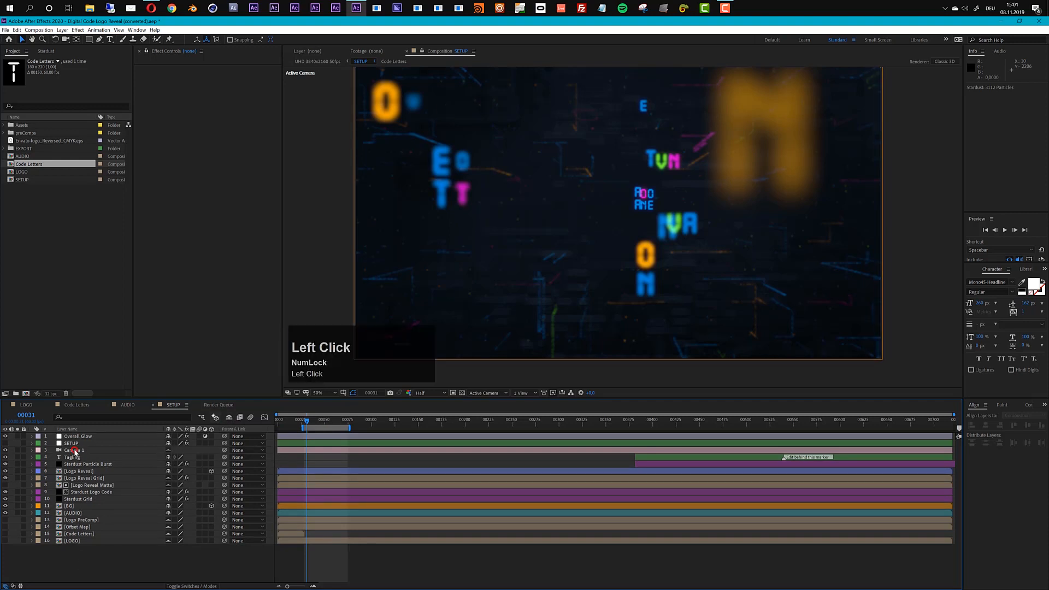
{"action": "key", "text": "a"}
{"action": "key", "text": "a"}
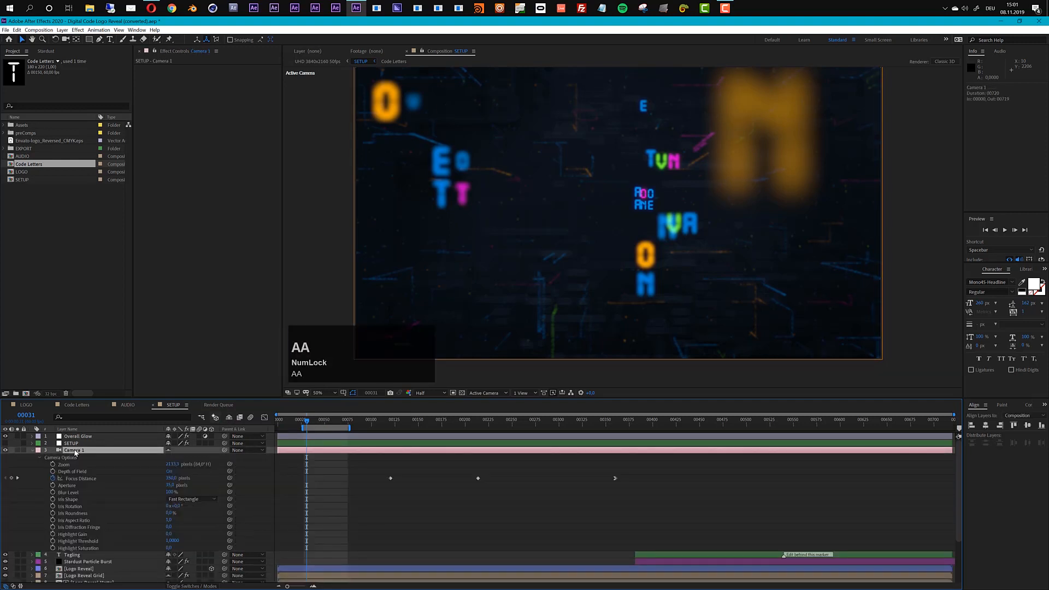
{"action": "left_click", "coordinate": [169, 472]}
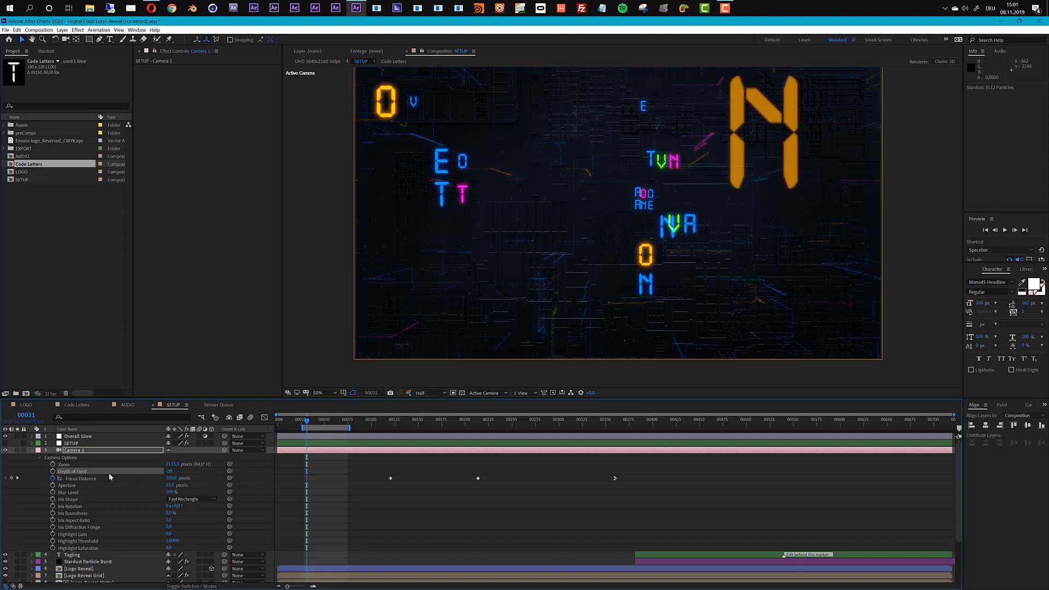
{"action": "left_click", "coordinate": [31, 450]}
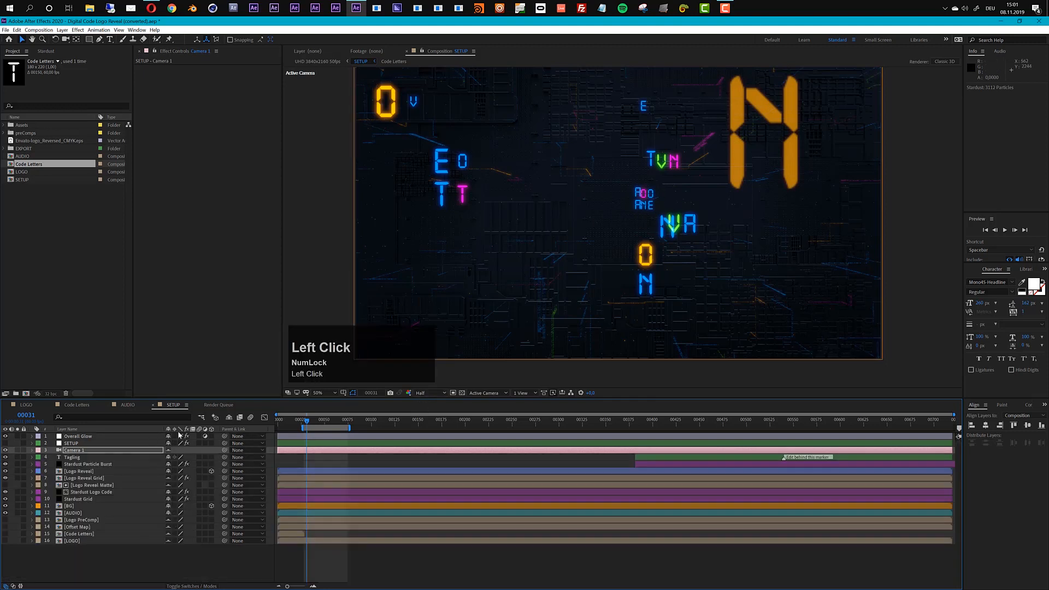
{"action": "left_click", "coordinate": [258, 416]}
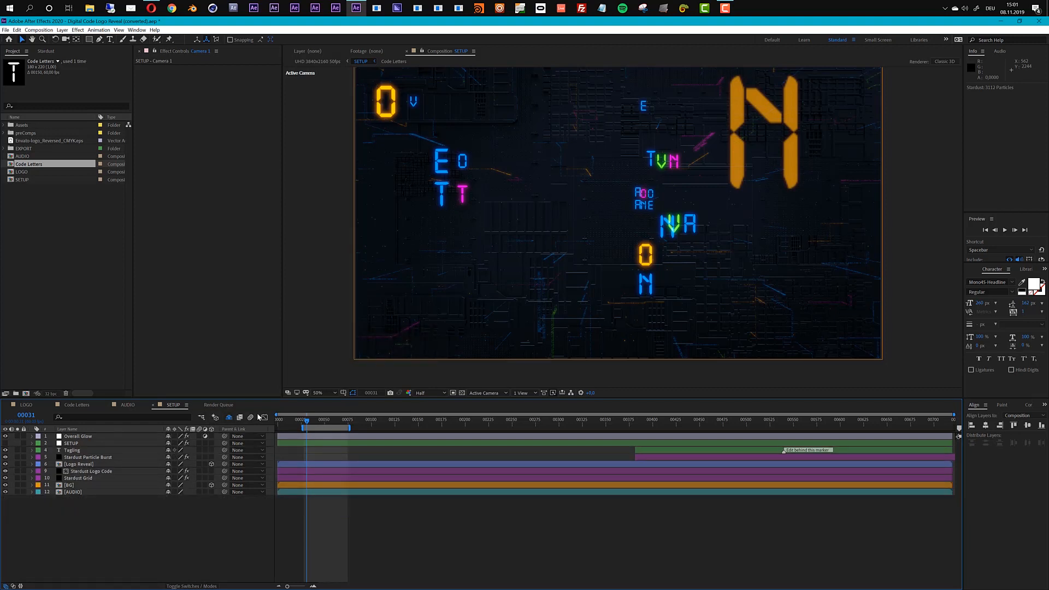
Play back the SETUP preview and extend the work area over the whole composition, frames 0 to 719
{"action": "key", "text": "space"}
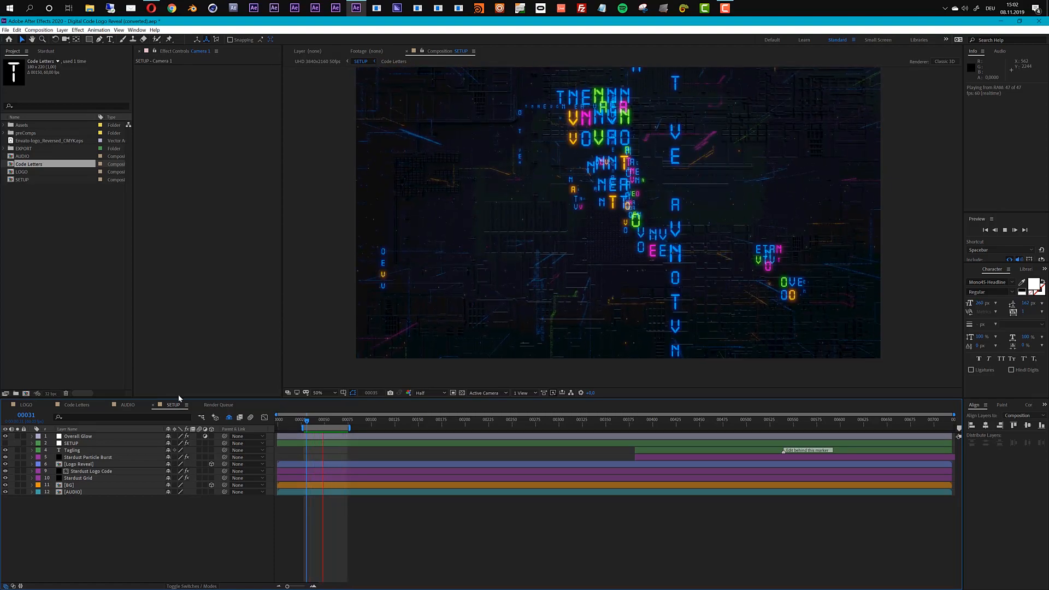
{"action": "left_click", "coordinate": [311, 531]}
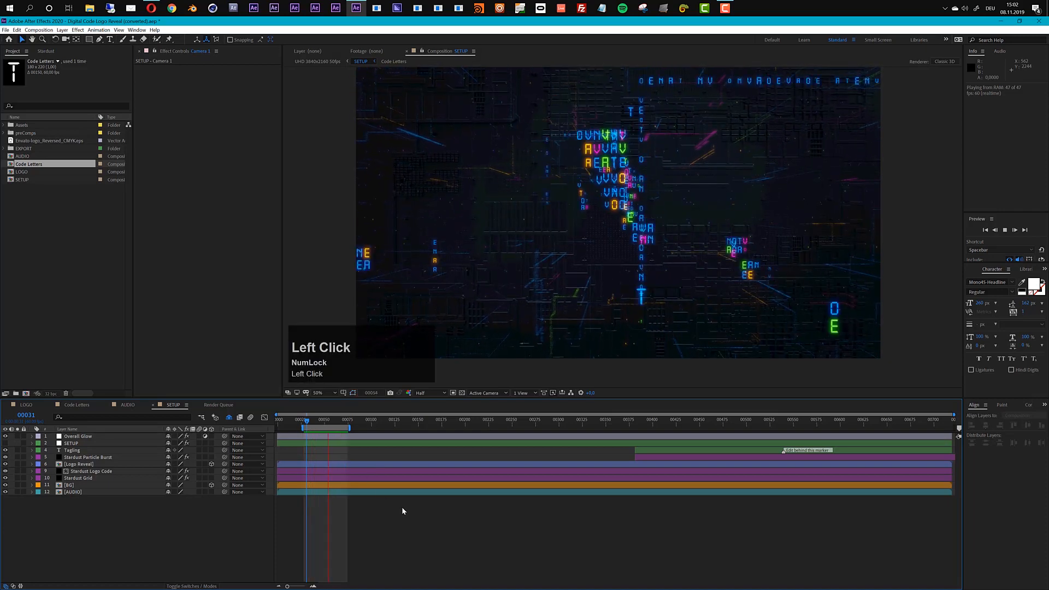
{"action": "key", "text": "space"}
{"action": "left_click_drag", "start_coordinate": [303, 428], "coordinate": [276, 428]}
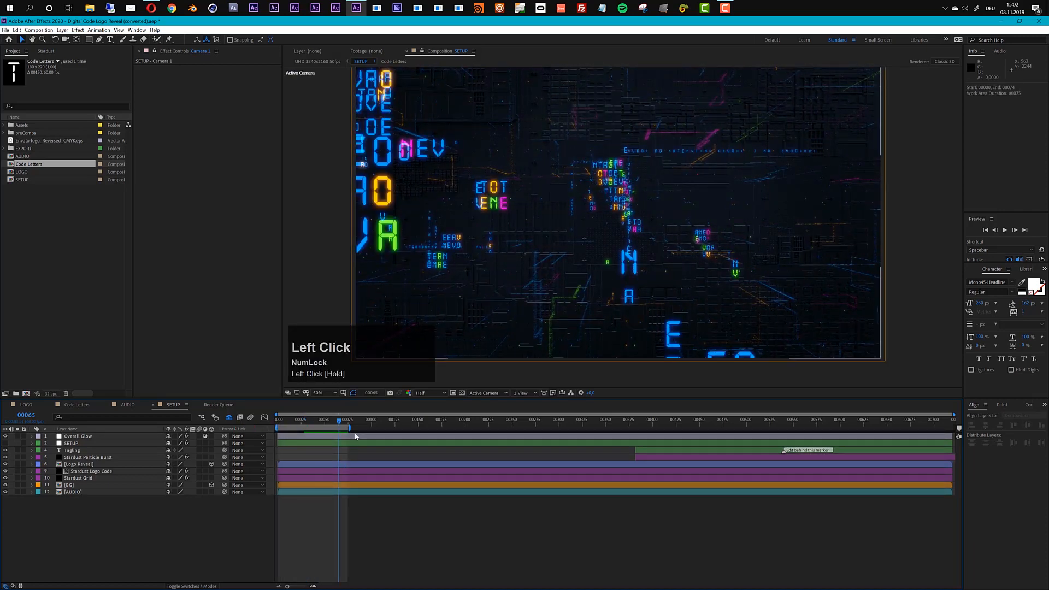
{"action": "left_click_drag", "start_coordinate": [349, 428], "coordinate": [936, 426]}
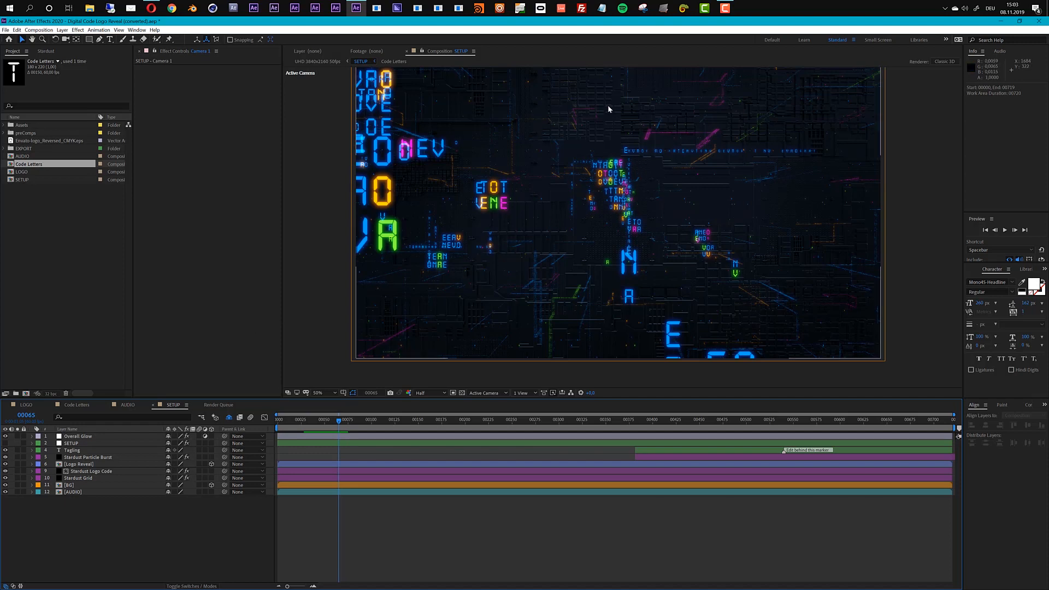
Select the Stardust Logo Code layer and examine the letter particles at frames 148 and 223, enlarged to 100%, and near frame 610
{"action": "left_click", "coordinate": [86, 472]}
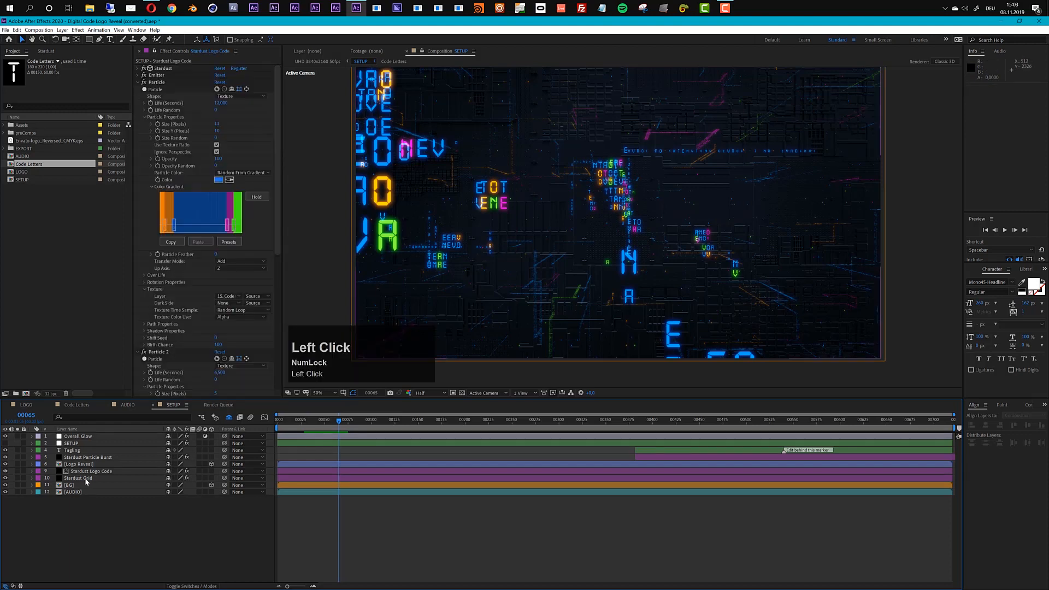
{"action": "left_click", "coordinate": [92, 472]}
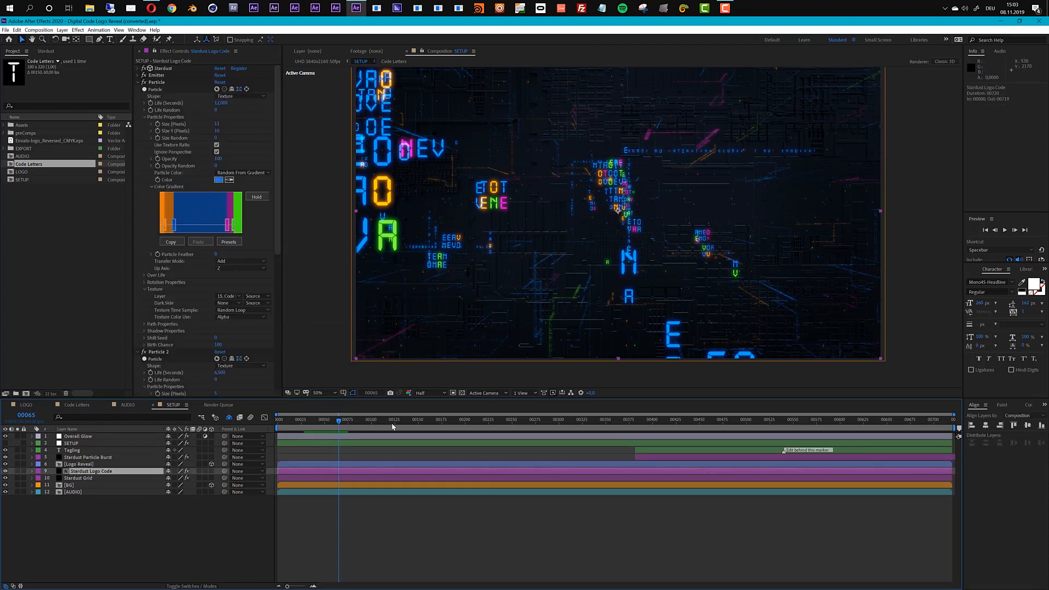
{"action": "key", "text": "Num_Lock"}
{"action": "left_click", "coordinate": [416, 423]}
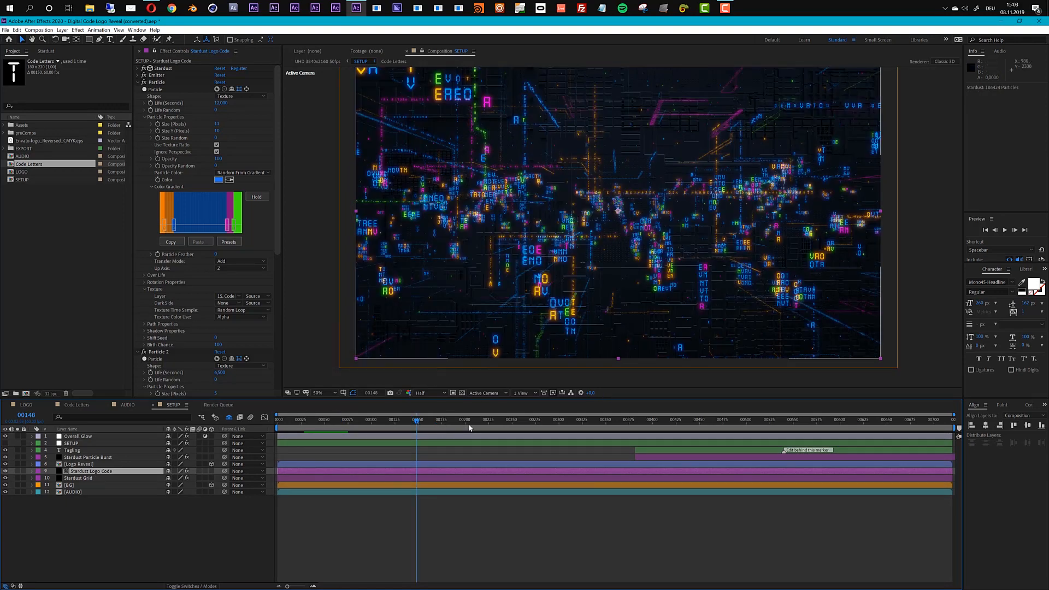
{"action": "left_click", "coordinate": [487, 424]}
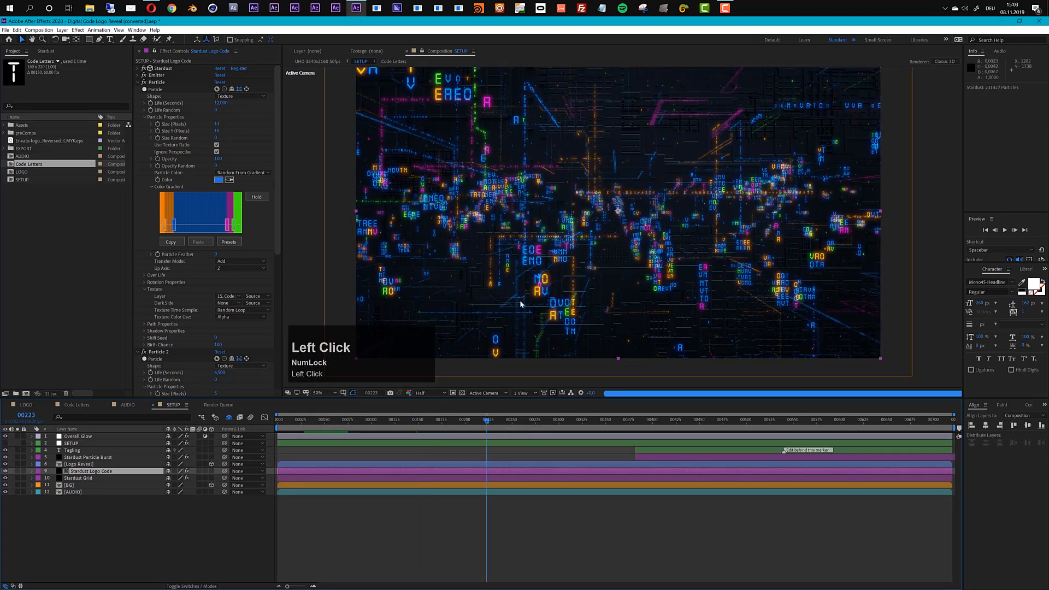
{"action": "scroll", "coordinate": [618, 218], "scroll_direction": "up", "scroll_amount": 1}
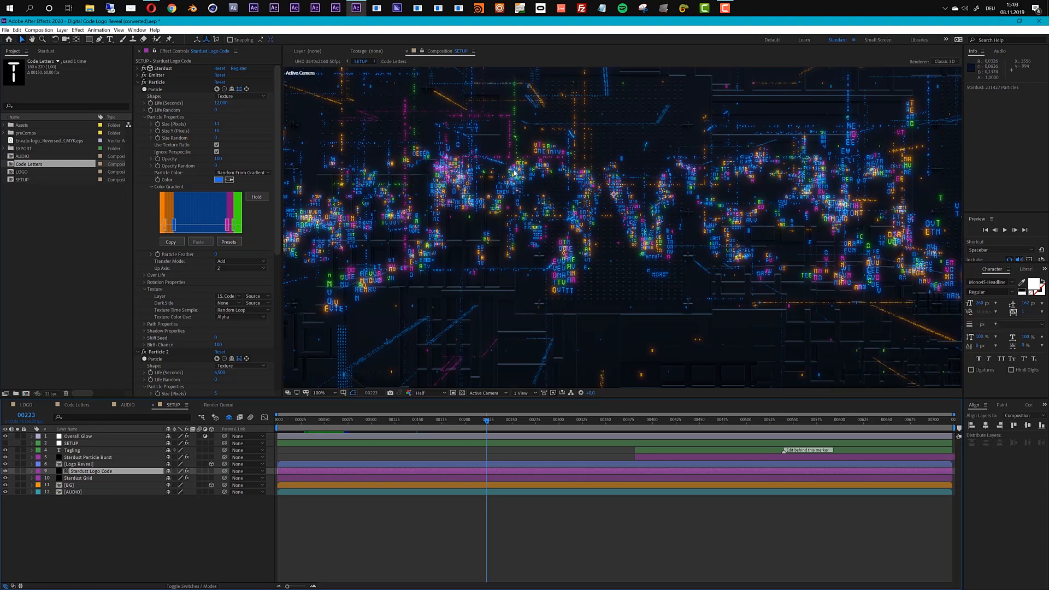
{"action": "left_click", "coordinate": [849, 428]}
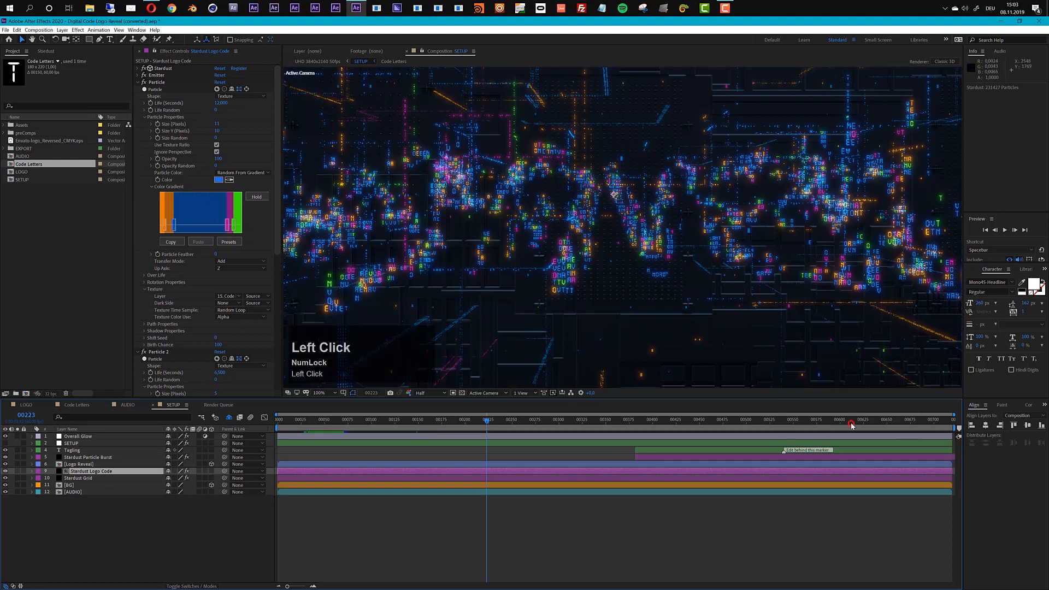
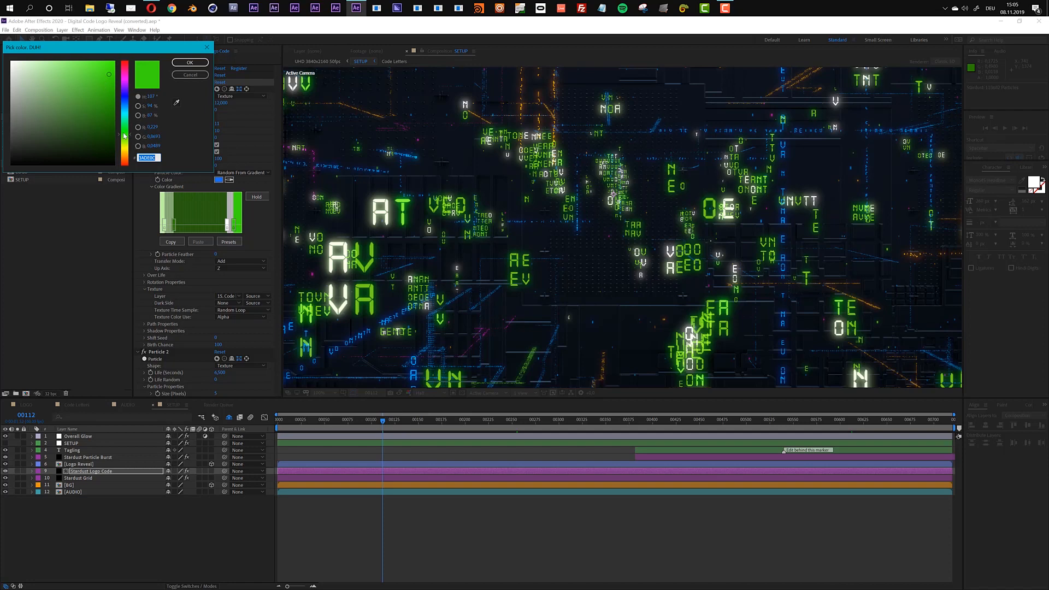
In Stardust Logo Code's Particle gradient, set the last stop to dark green 0E3802 and the middle stop to green 42A113
{"action": "left_click_drag", "start_coordinate": [107, 132], "coordinate": [100, 127]}
{"action": "left_click", "coordinate": [179, 66]}
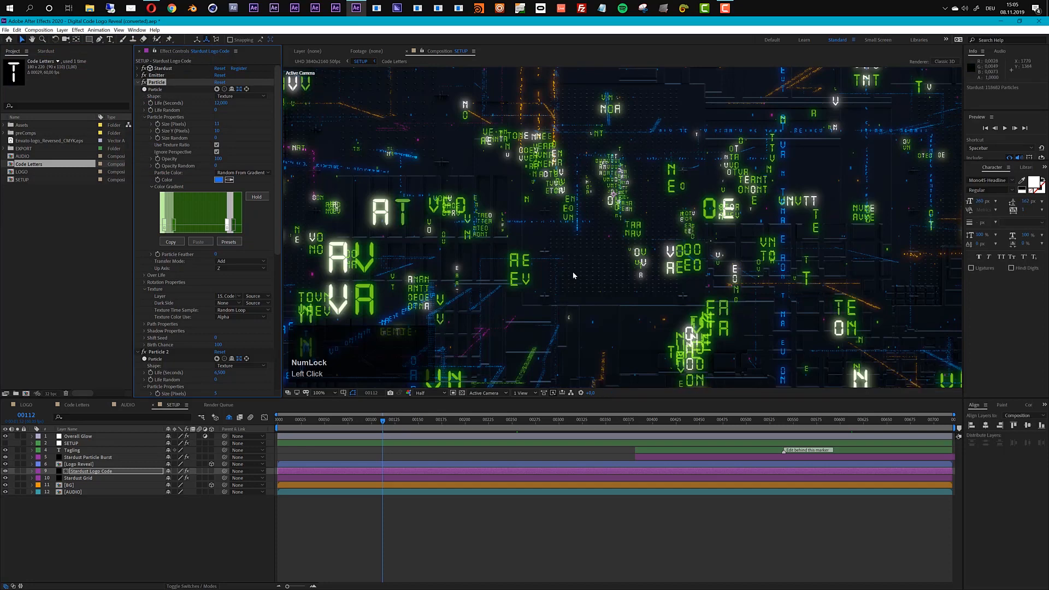
{"action": "left_click", "coordinate": [230, 226]}
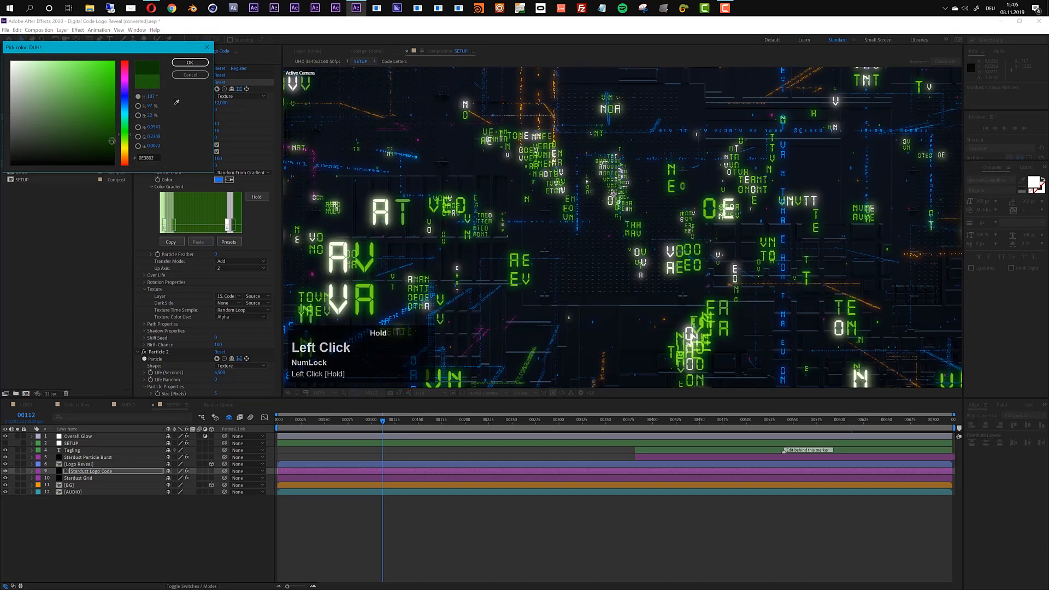
{"action": "left_click", "coordinate": [189, 62]}
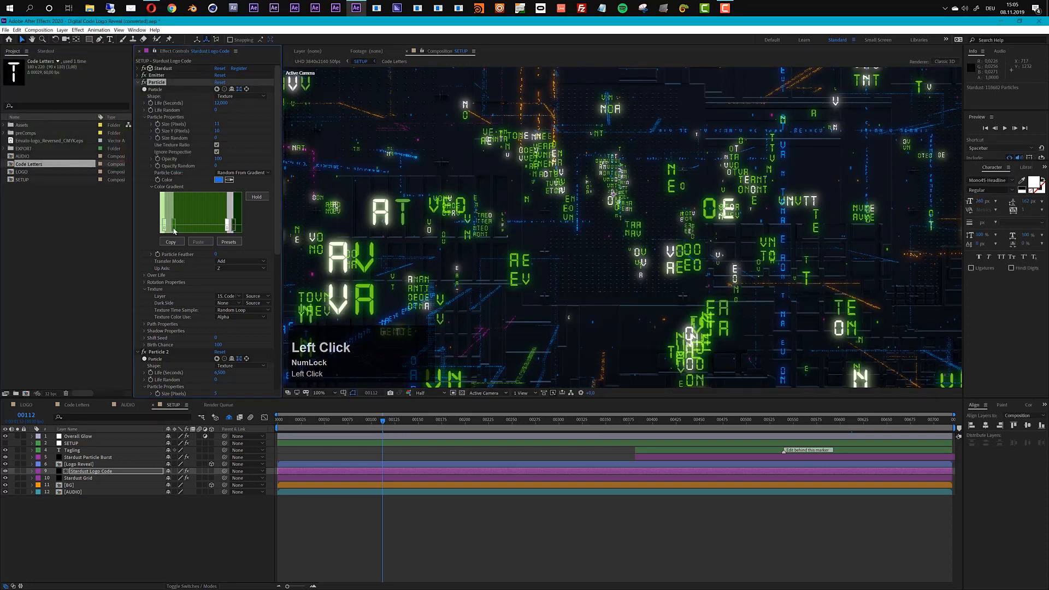
{"action": "left_click", "coordinate": [174, 229]}
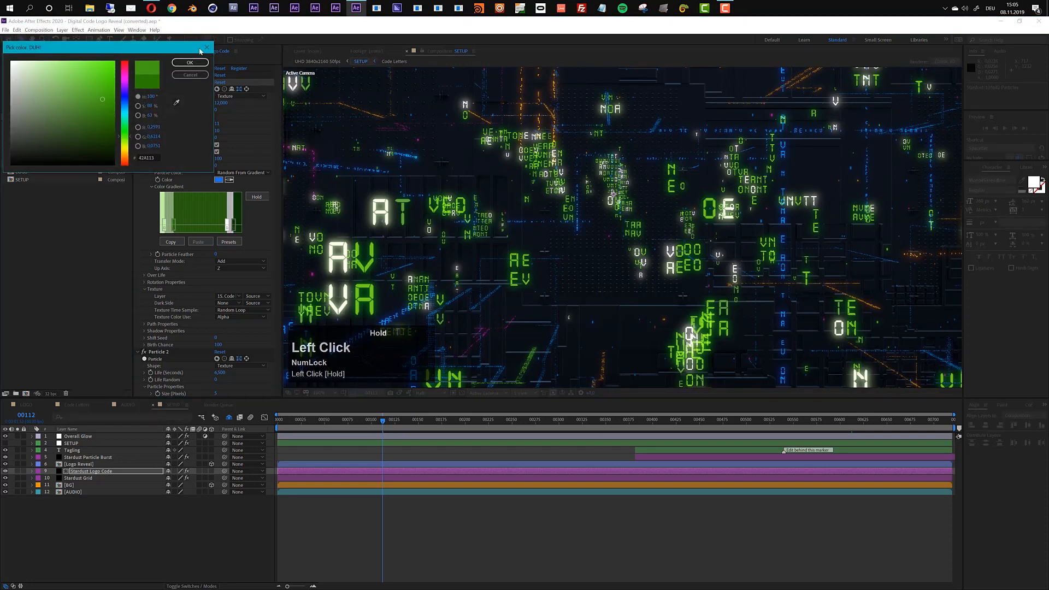
{"action": "left_click", "coordinate": [190, 62]}
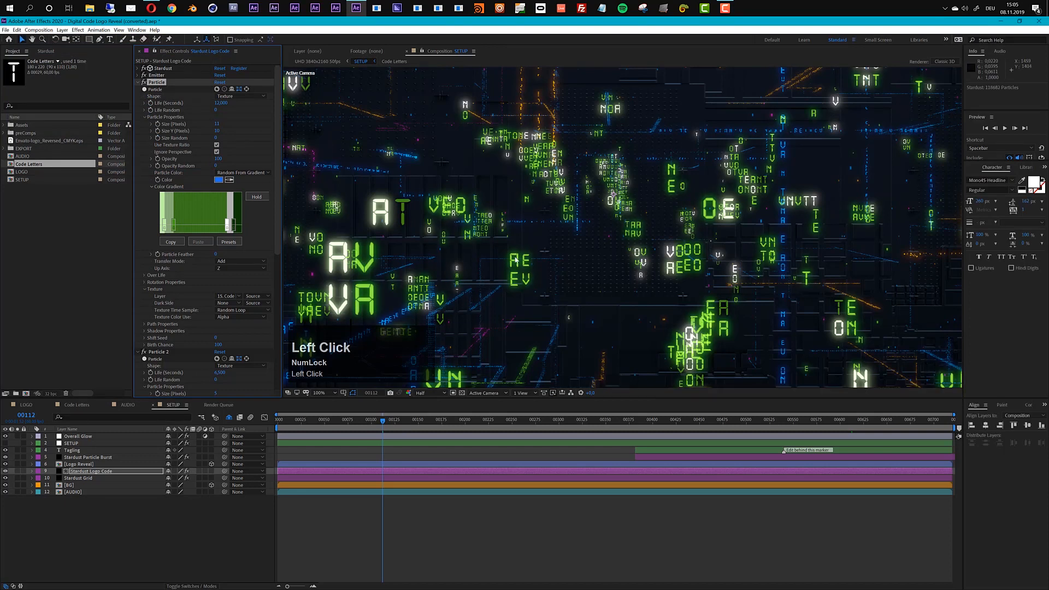
Move the white stop in the Particle gradient to leave a narrow white band before a wider dark green area, and check frame 233
{"action": "mouse_move", "coordinate": [228, 224]}
{"action": "left_mouse_down"}
{"action": "mouse_move", "coordinate": [212, 224]}
{"action": "mouse_move", "coordinate": [221, 225]}
{"action": "left_mouse_up"}
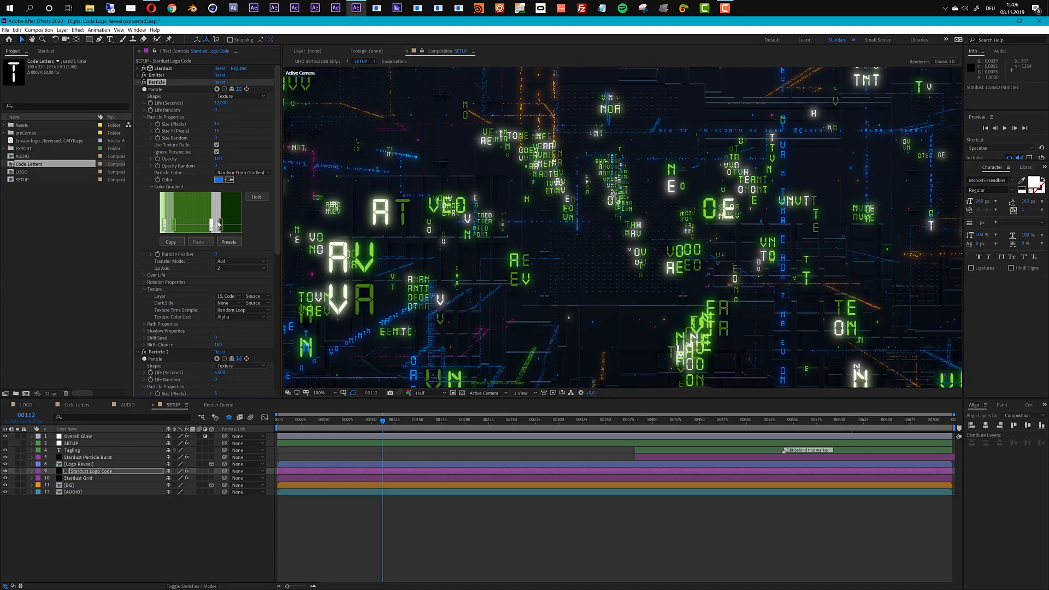
{"action": "left_click_drag", "start_coordinate": [221, 224], "coordinate": [199, 222]}
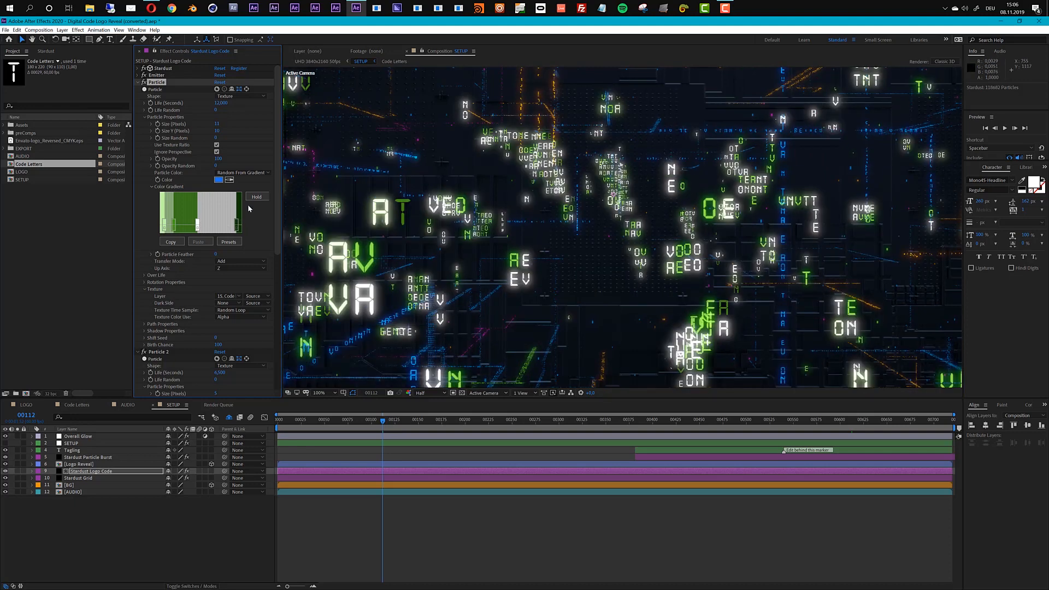
{"action": "mouse_move", "coordinate": [198, 223]}
{"action": "left_mouse_down"}
{"action": "mouse_move", "coordinate": [230, 225]}
{"action": "mouse_move", "coordinate": [216, 224]}
{"action": "left_mouse_up"}
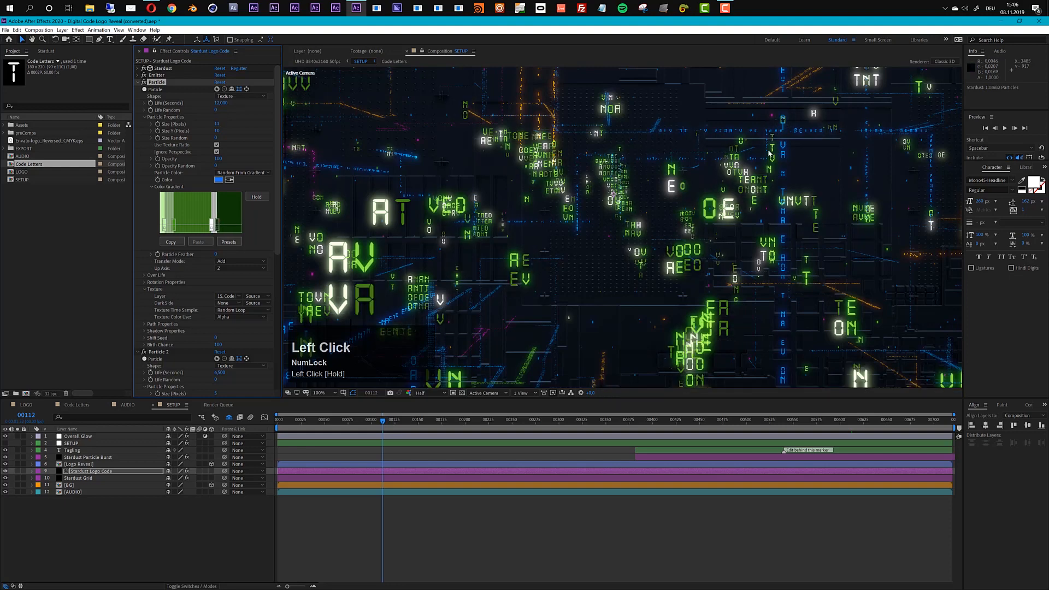
{"action": "left_click", "coordinate": [495, 424]}
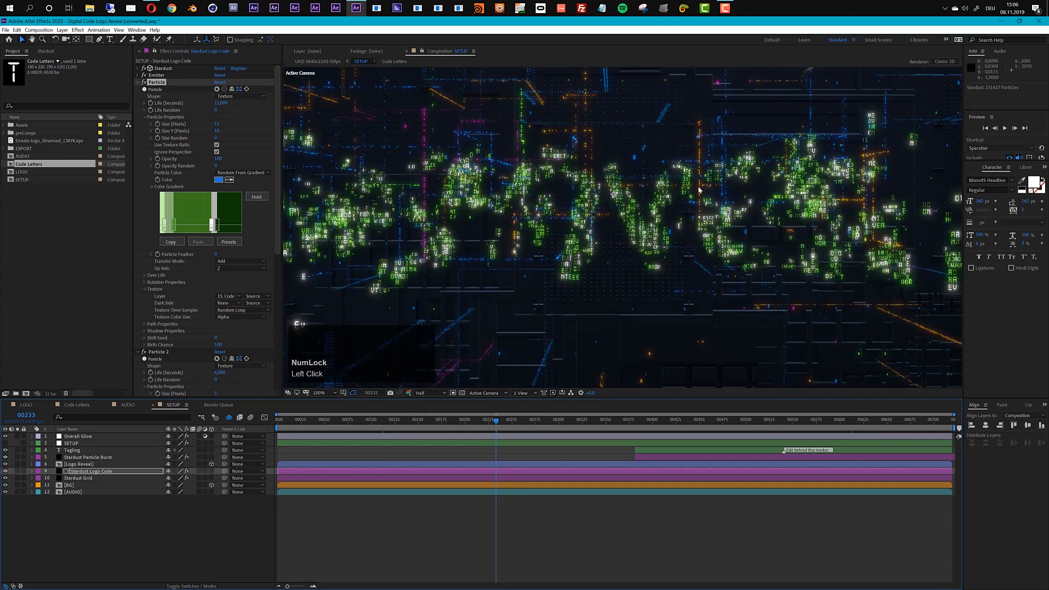
Copy the green and white color gradient from Particle to Particle 2 on the Stardust Logo Code layer
{"action": "left_click", "coordinate": [173, 243]}
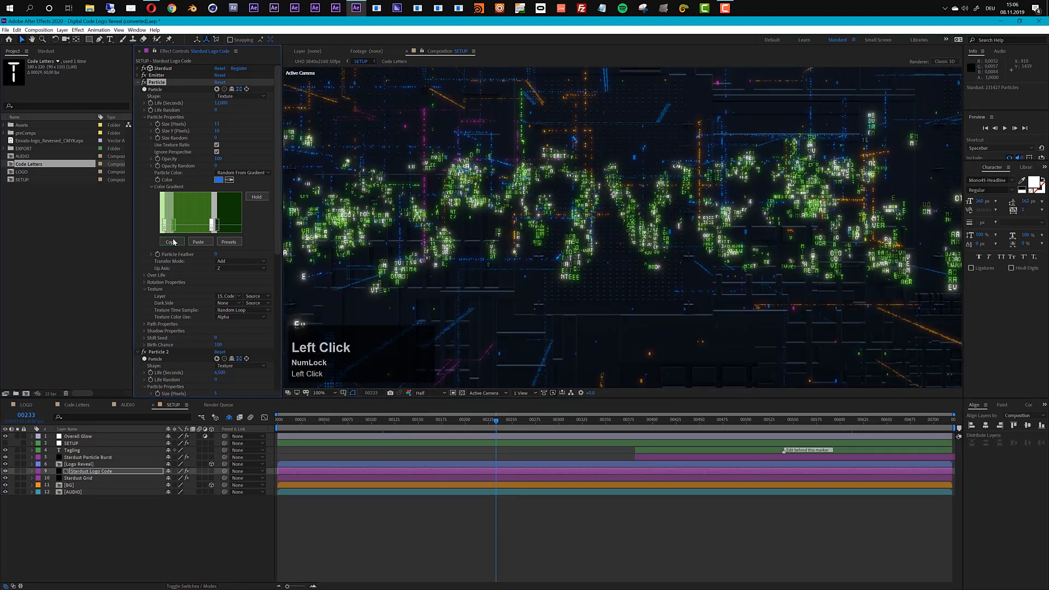
{"action": "left_click_drag", "start_coordinate": [277, 221], "coordinate": [142, 242]}
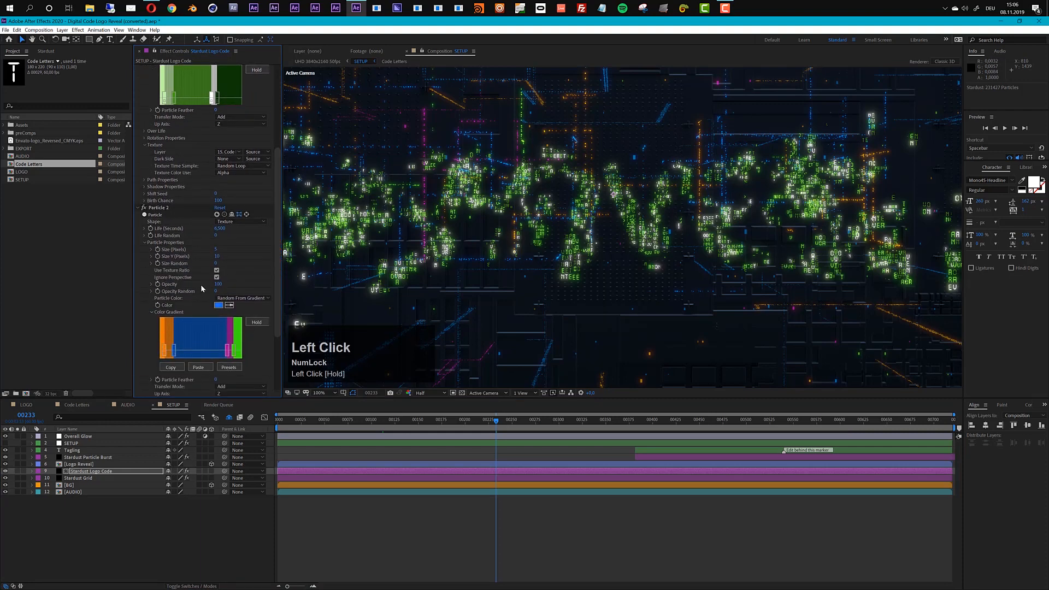
{"action": "left_click", "coordinate": [199, 367]}
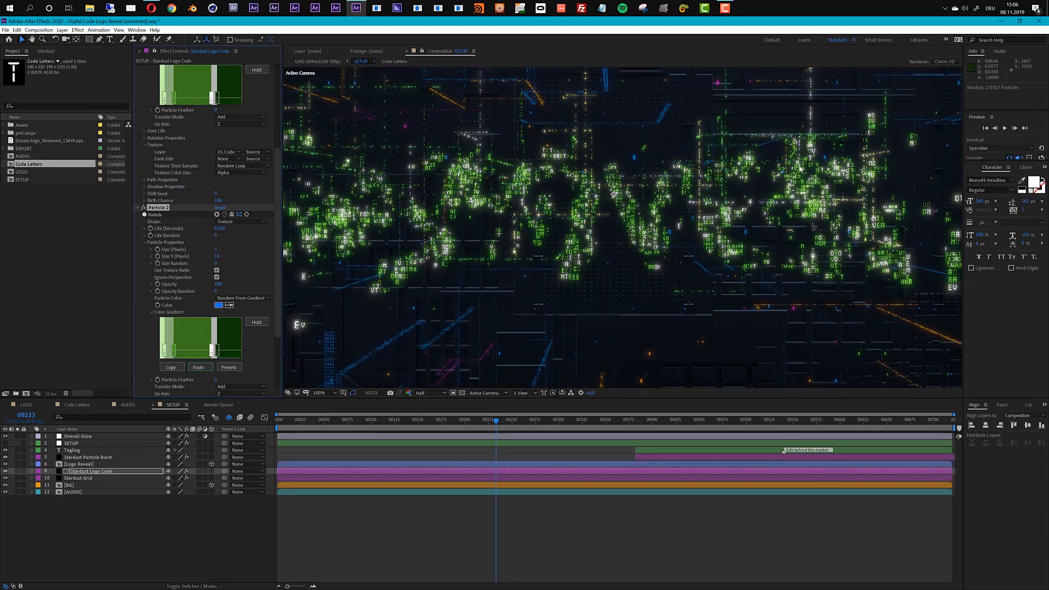
Apply the copied gradient to Network Particles, Network Particles 2 and Floating Particles on the Stardust Grid layer
{"action": "left_click", "coordinate": [97, 478]}
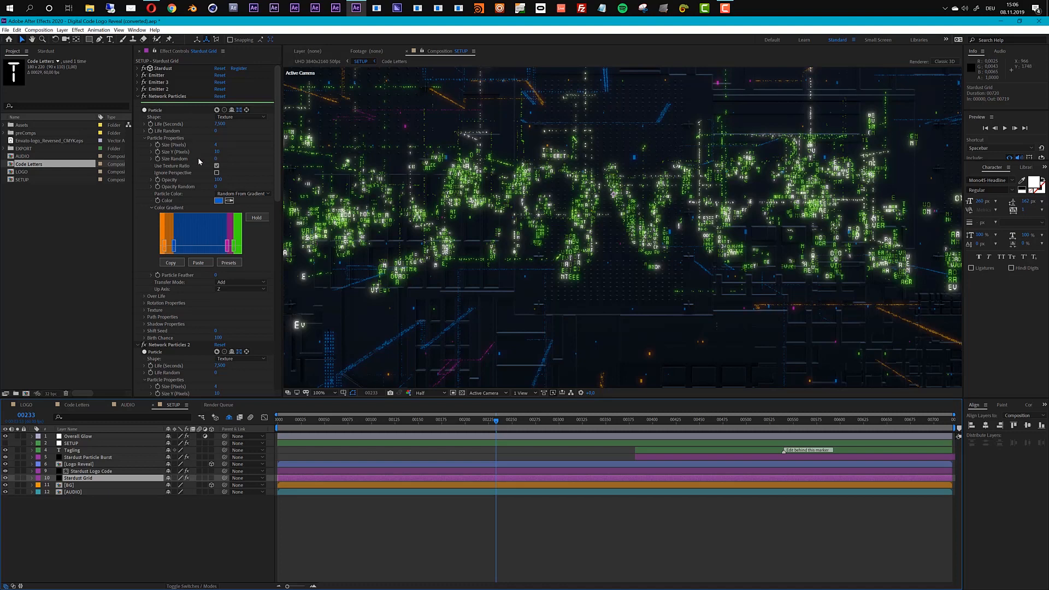
{"action": "left_click", "coordinate": [198, 262]}
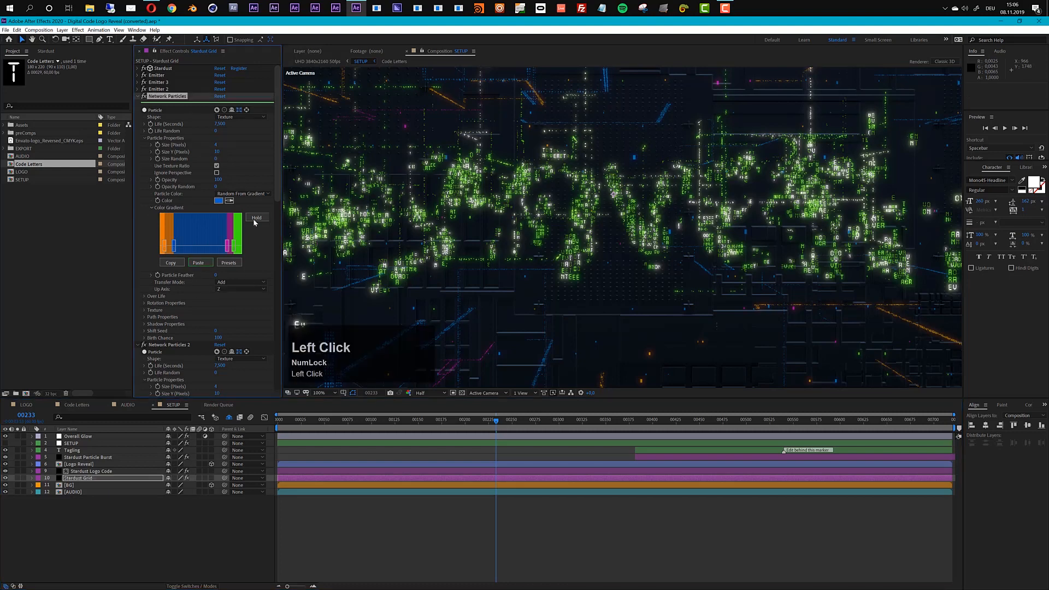
{"action": "left_click_drag", "start_coordinate": [274, 193], "coordinate": [283, 265]}
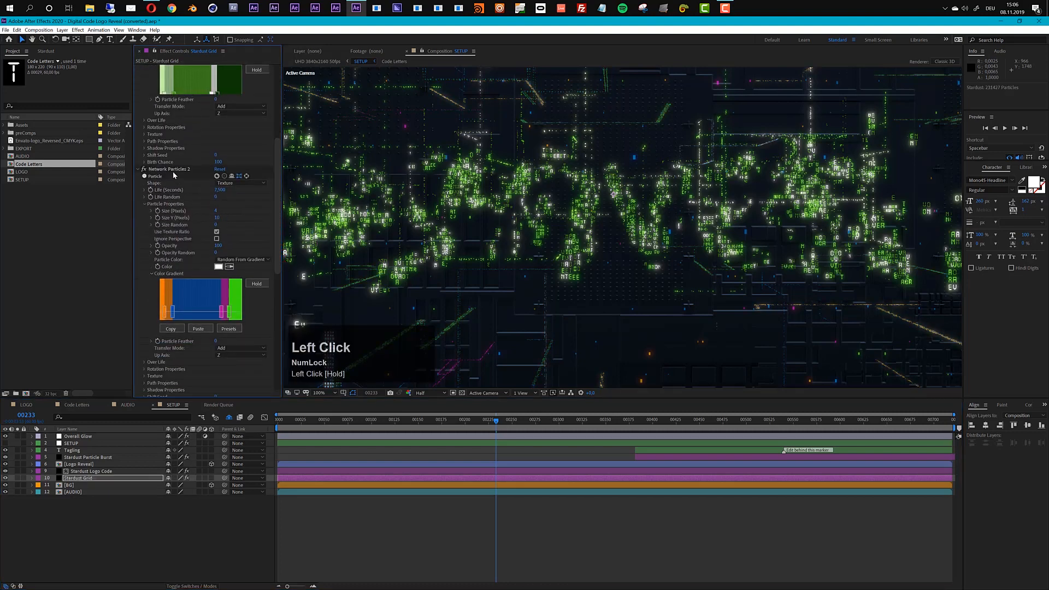
{"action": "left_click", "coordinate": [193, 329]}
{"action": "left_click_drag", "start_coordinate": [274, 264], "coordinate": [283, 355]}
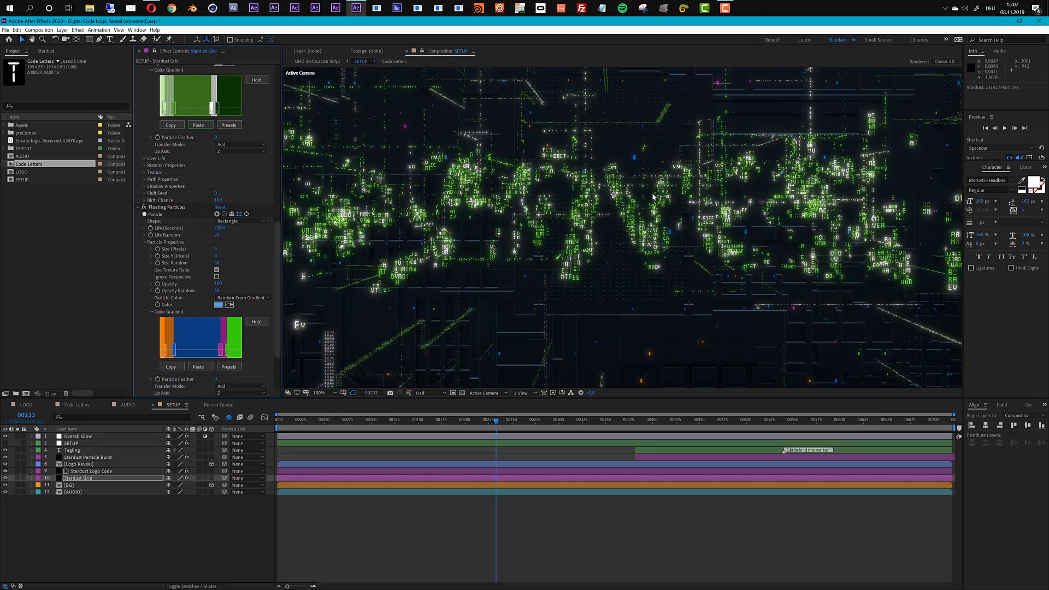
{"action": "left_click", "coordinate": [199, 367]}
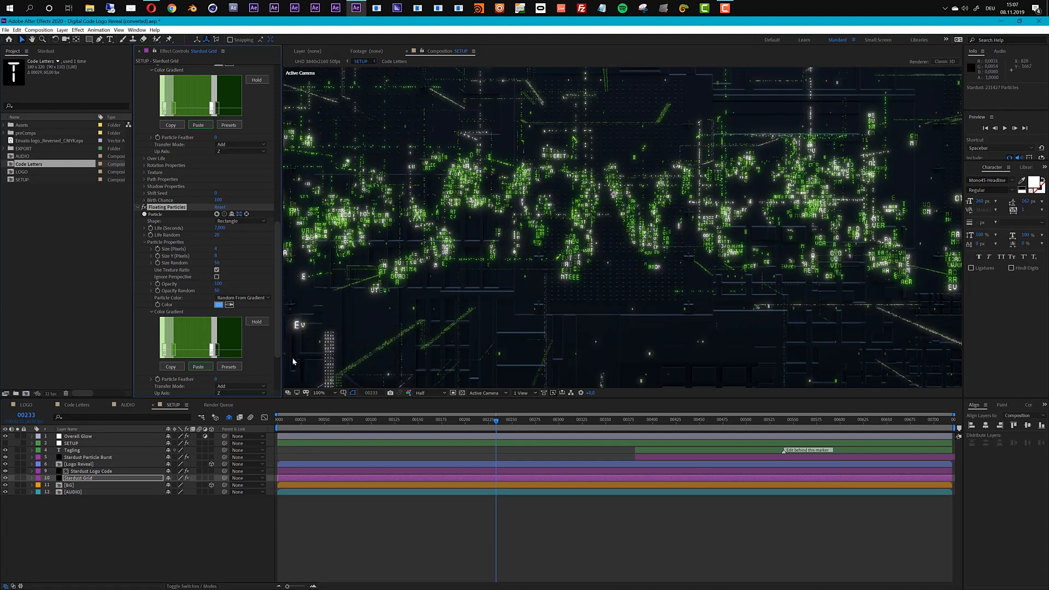
Widen the white and light green bands in the three Stardust Grid gradients and view the whole frame at 50%
{"action": "left_click_drag", "start_coordinate": [218, 350], "coordinate": [230, 349]}
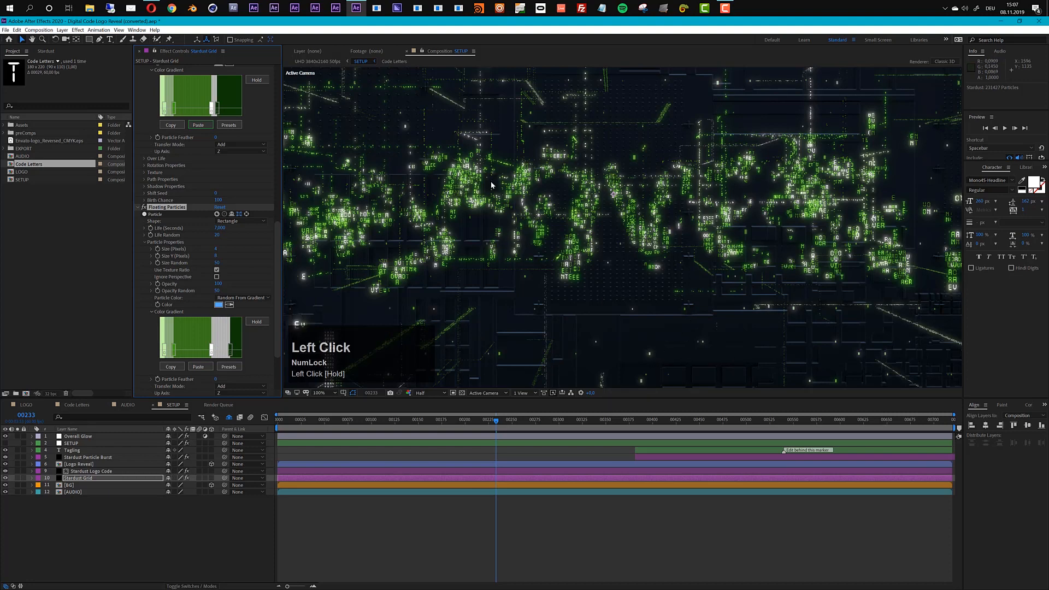
{"action": "left_click", "coordinate": [229, 349]}
{"action": "left_click_drag", "start_coordinate": [229, 350], "coordinate": [180, 350]}
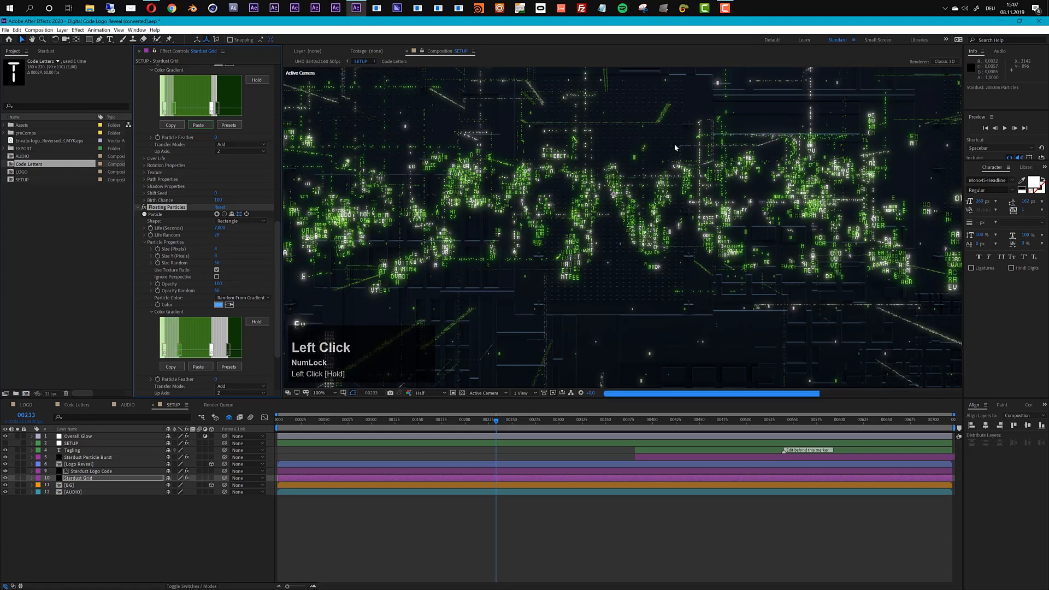
{"action": "left_click_drag", "start_coordinate": [218, 108], "coordinate": [226, 107]}
{"action": "scroll", "coordinate": [243, 165], "scroll_direction": "up", "scroll_amount": 2}
{"action": "scroll", "coordinate": [243, 165], "scroll_direction": "up", "scroll_amount": 6}
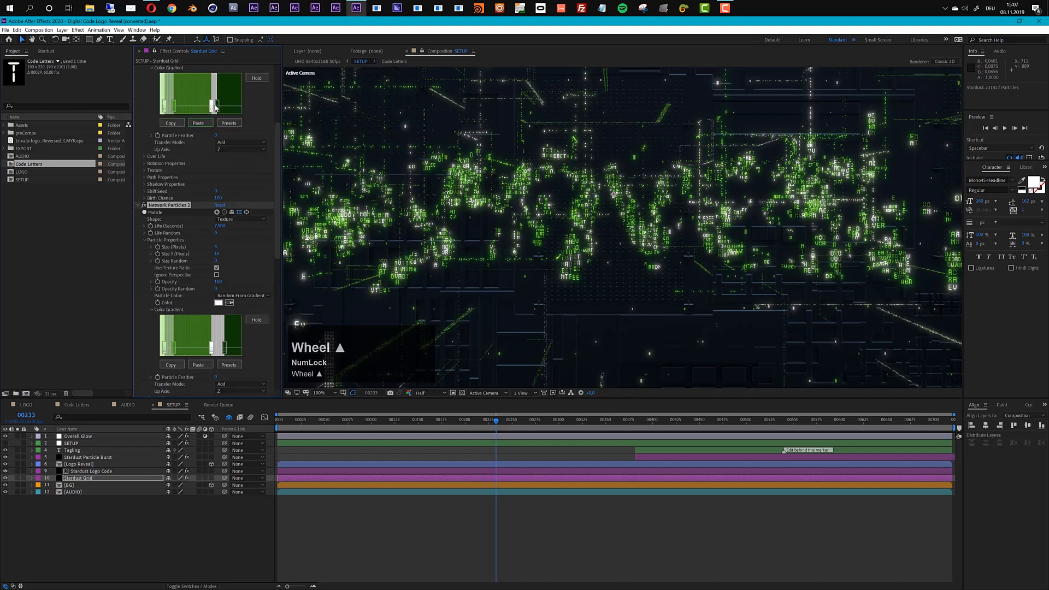
{"action": "left_click_drag", "start_coordinate": [217, 106], "coordinate": [220, 105]}
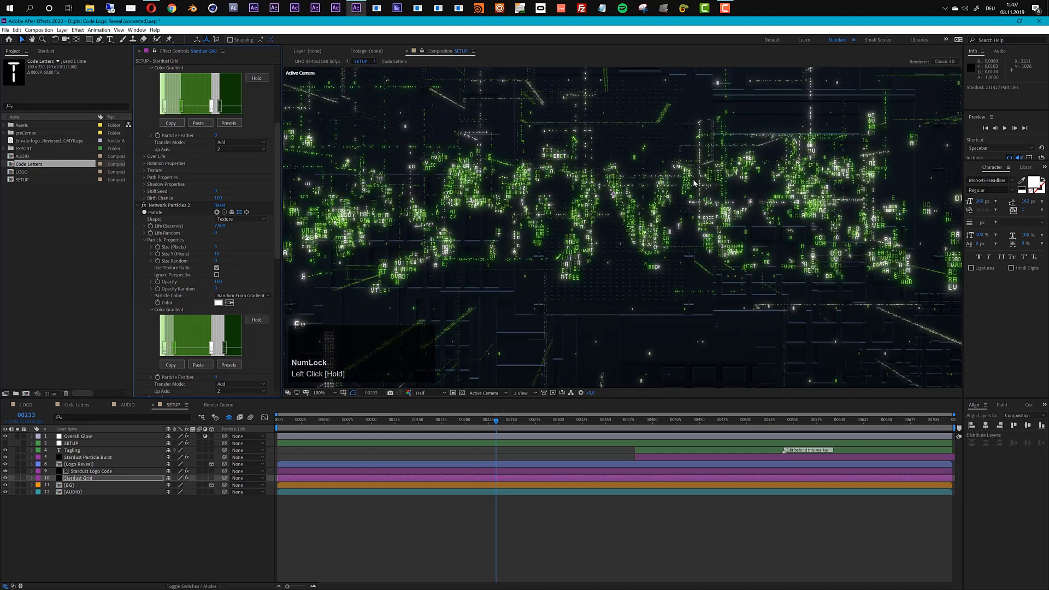
{"action": "scroll", "coordinate": [694, 182], "scroll_direction": "down", "scroll_amount": 2}
{"action": "scroll", "coordinate": [665, 192], "scroll_direction": "up", "scroll_amount": 1}
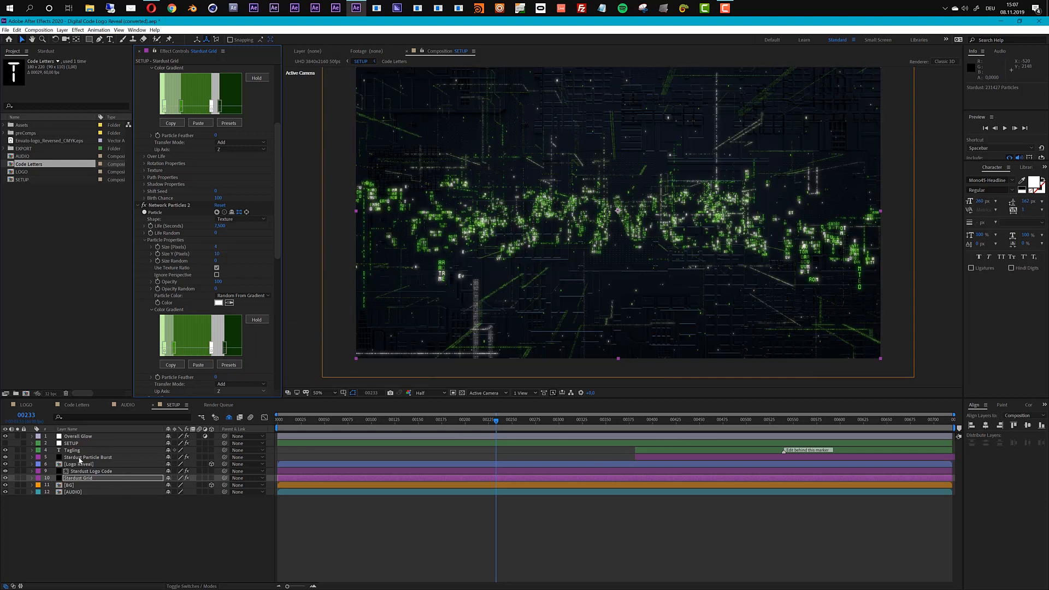
At frame 393, apply the copied green gradient to the Particle node of the Stardust Particle Burst layer
{"action": "left_click", "coordinate": [646, 425]}
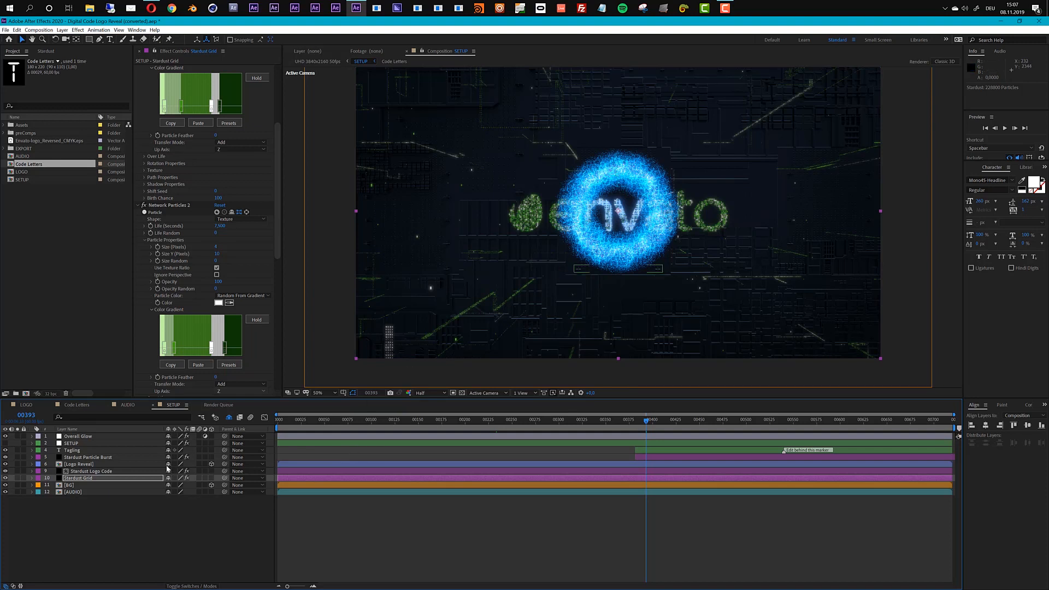
{"action": "left_click", "coordinate": [85, 457]}
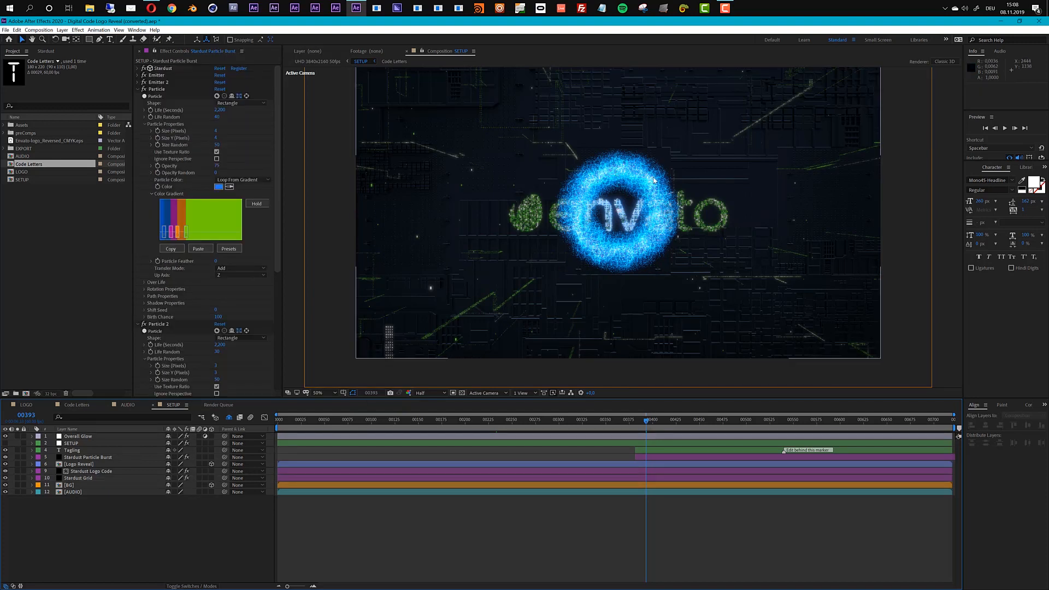
{"action": "left_click", "coordinate": [78, 459]}
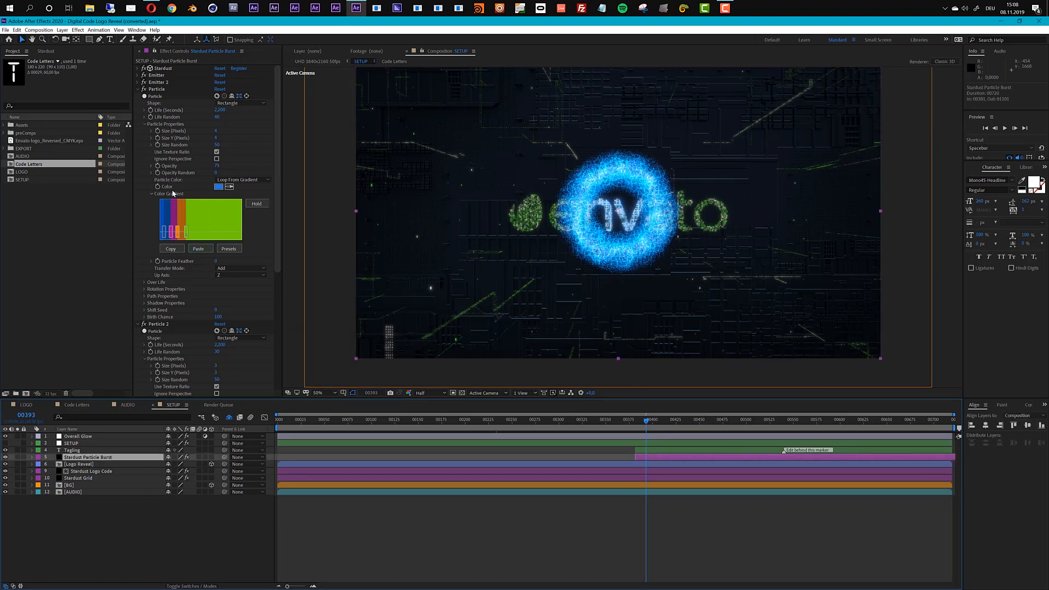
{"action": "scroll", "coordinate": [222, 279], "scroll_direction": "down", "scroll_amount": 4}
{"action": "scroll", "coordinate": [201, 320], "scroll_direction": "up", "scroll_amount": 4}
{"action": "left_click", "coordinate": [197, 249]}
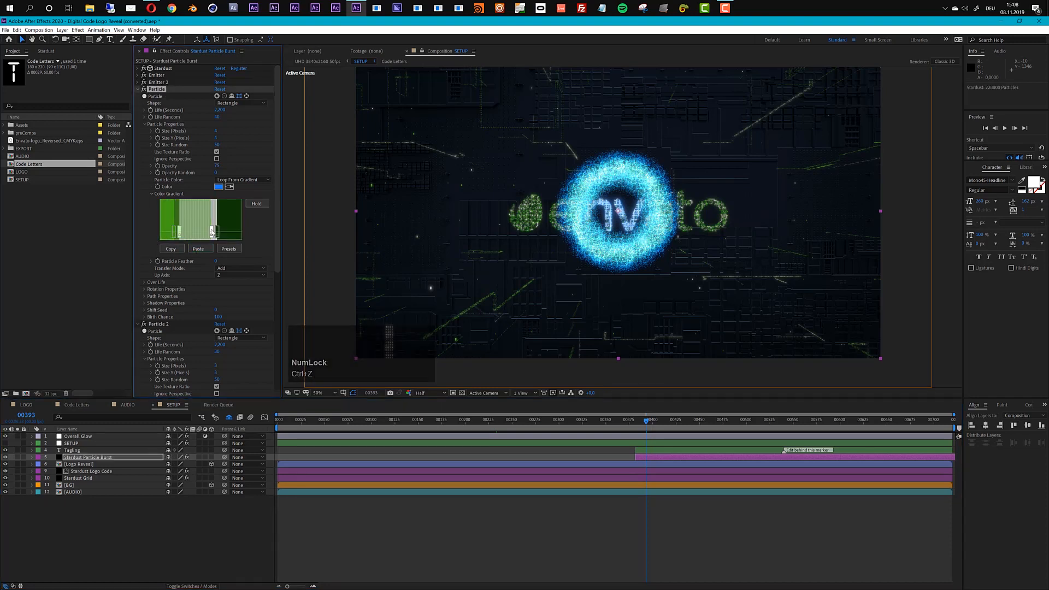
Move the burst Particle gradient's stops close together at its start, leaving the rest dark green, and check frame 402
{"action": "mouse_move", "coordinate": [208, 230]}
{"action": "left_mouse_down"}
{"action": "mouse_move", "coordinate": [166, 231]}
{"action": "mouse_move", "coordinate": [144, 259]}
{"action": "mouse_move", "coordinate": [173, 233]}
{"action": "mouse_move", "coordinate": [163, 232]}
{"action": "mouse_move", "coordinate": [194, 230]}
{"action": "mouse_move", "coordinate": [176, 230]}
{"action": "left_mouse_up"}
{"action": "left_click", "coordinate": [216, 230]}
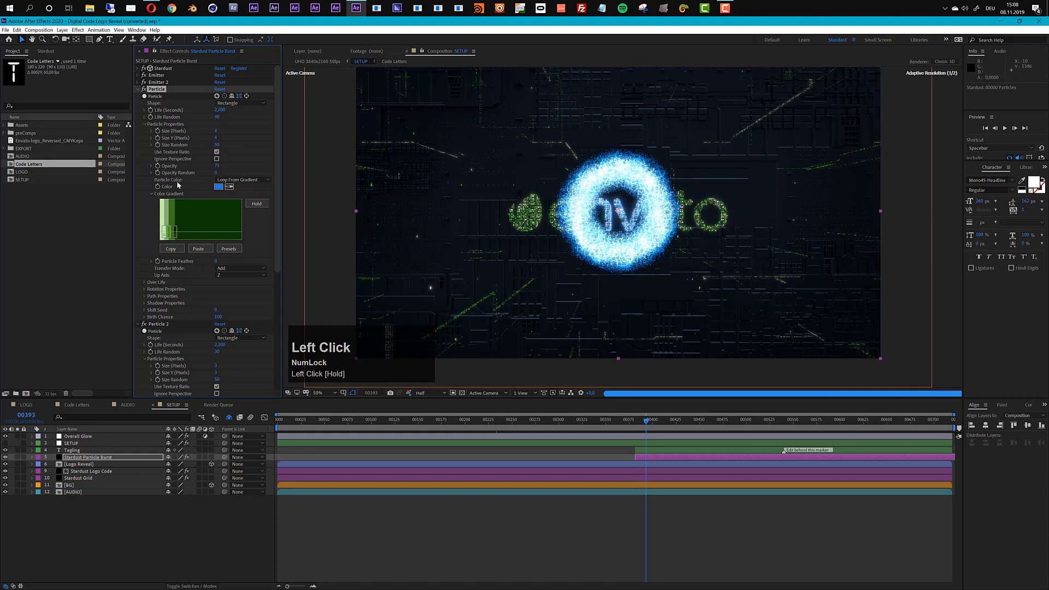
{"action": "left_click", "coordinate": [655, 423]}
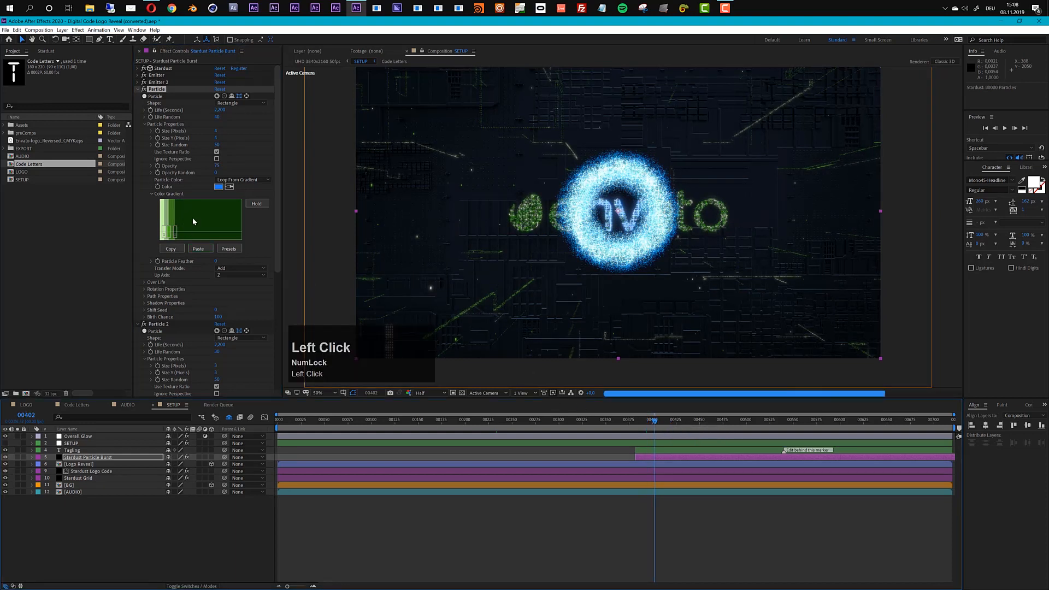
{"action": "left_click", "coordinate": [170, 232]}
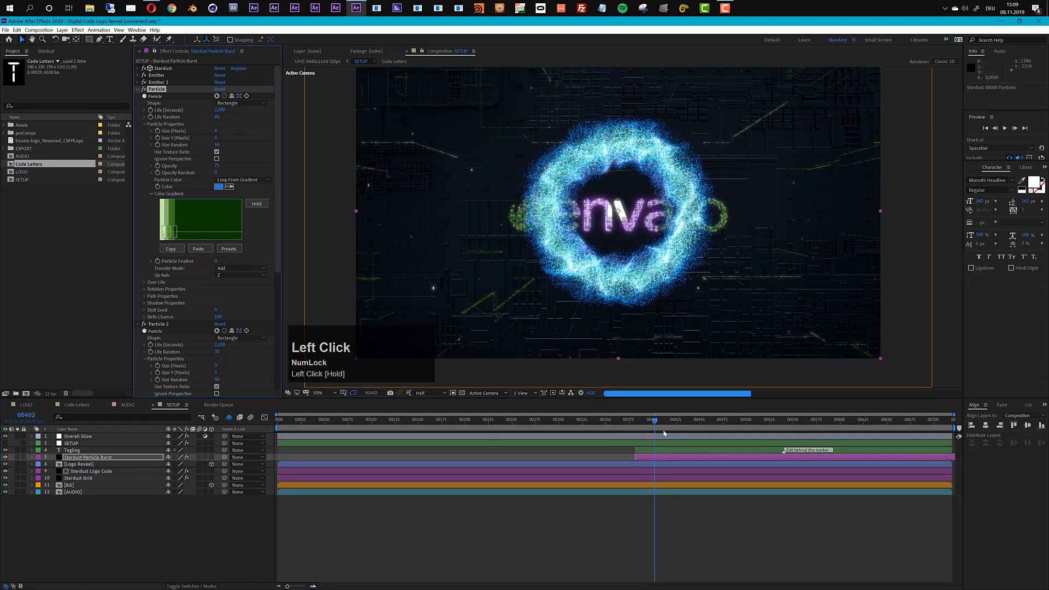
Copy the burst Particle gradient to Particle 2 and rearrange its stops so light green fills the end
{"action": "left_click", "coordinate": [178, 249]}
{"action": "scroll", "coordinate": [184, 265], "scroll_direction": "down", "scroll_amount": 5}
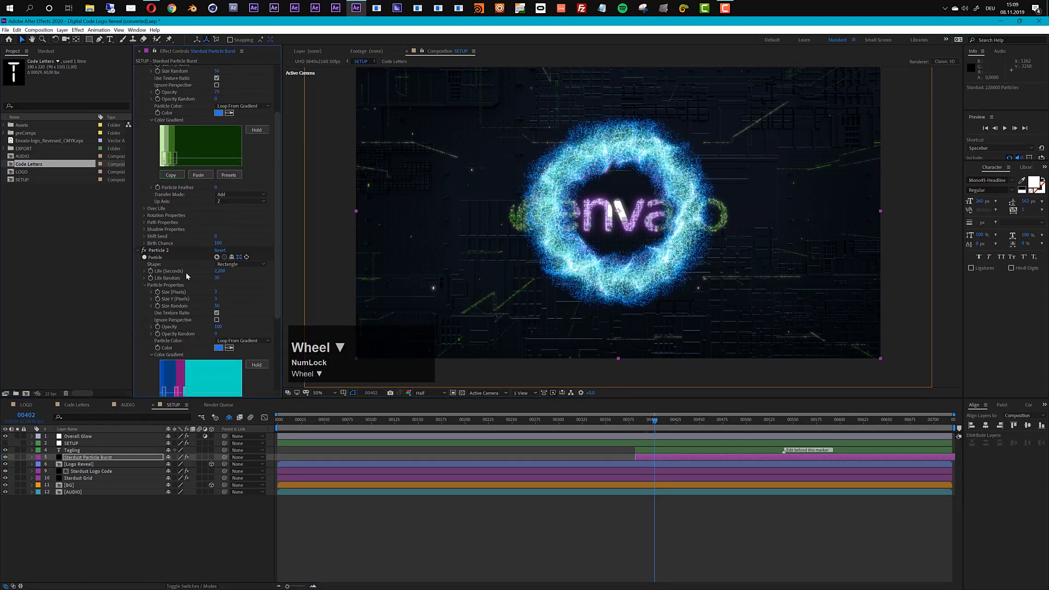
{"action": "left_click", "coordinate": [198, 355]}
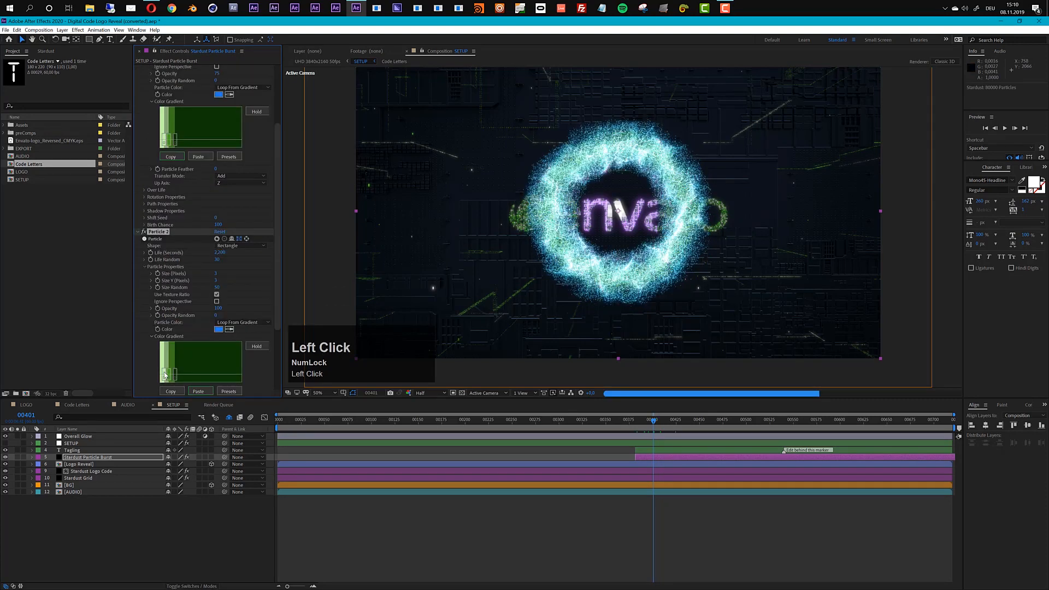
{"action": "mouse_move", "coordinate": [163, 375]}
{"action": "left_mouse_down"}
{"action": "mouse_move", "coordinate": [180, 375]}
{"action": "mouse_move", "coordinate": [170, 375]}
{"action": "left_mouse_up"}
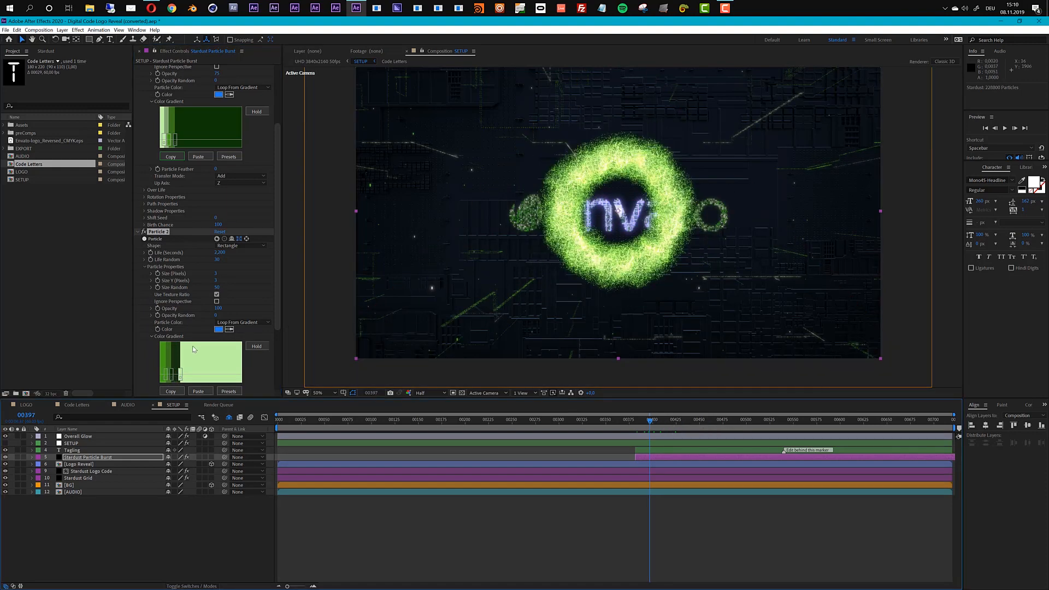
Recolor the light green stop of the burst's Particle 2 gradient to bright blue
{"action": "double_click", "coordinate": [180, 377]}
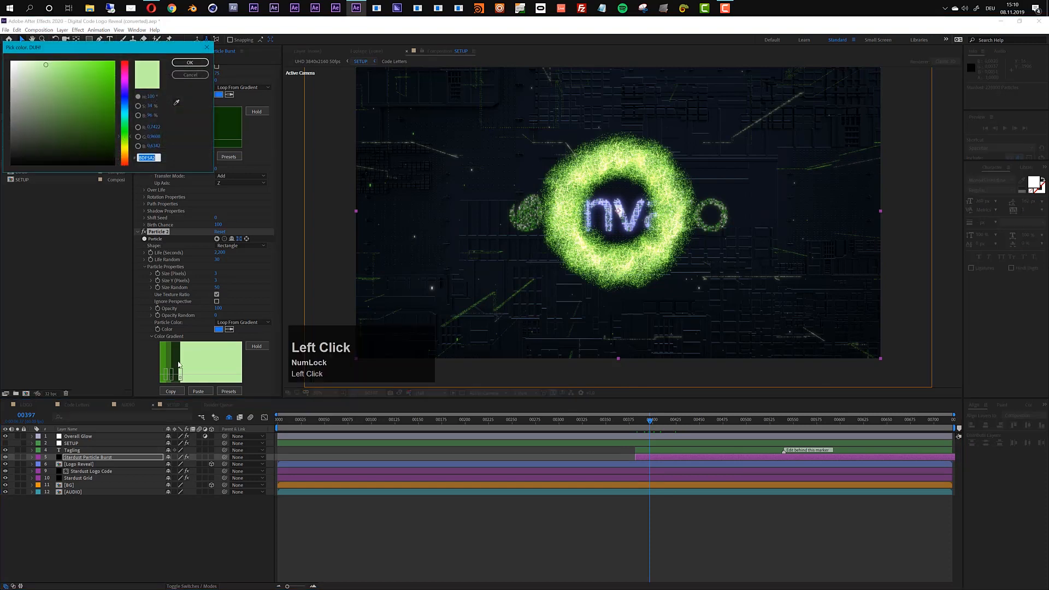
{"action": "left_click", "coordinate": [125, 104]}
{"action": "left_click_drag", "start_coordinate": [125, 106], "coordinate": [125, 102]}
{"action": "left_click", "coordinate": [95, 63]}
{"action": "left_click", "coordinate": [190, 63]}
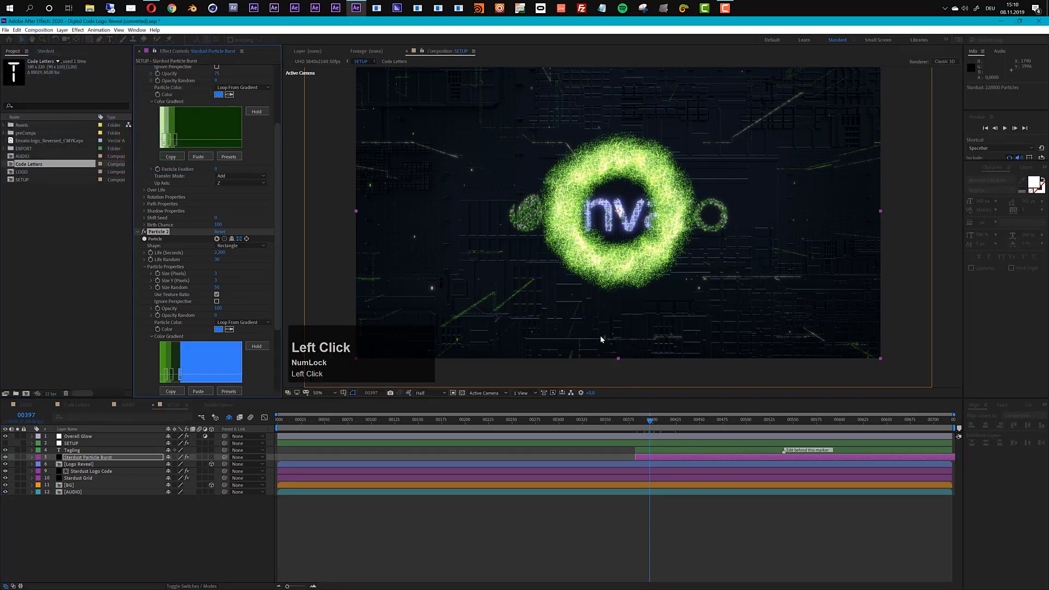
At frame 417, recolor the first green stop of the burst's Particle 2 gradient to light blue
{"action": "left_click", "coordinate": [657, 421]}
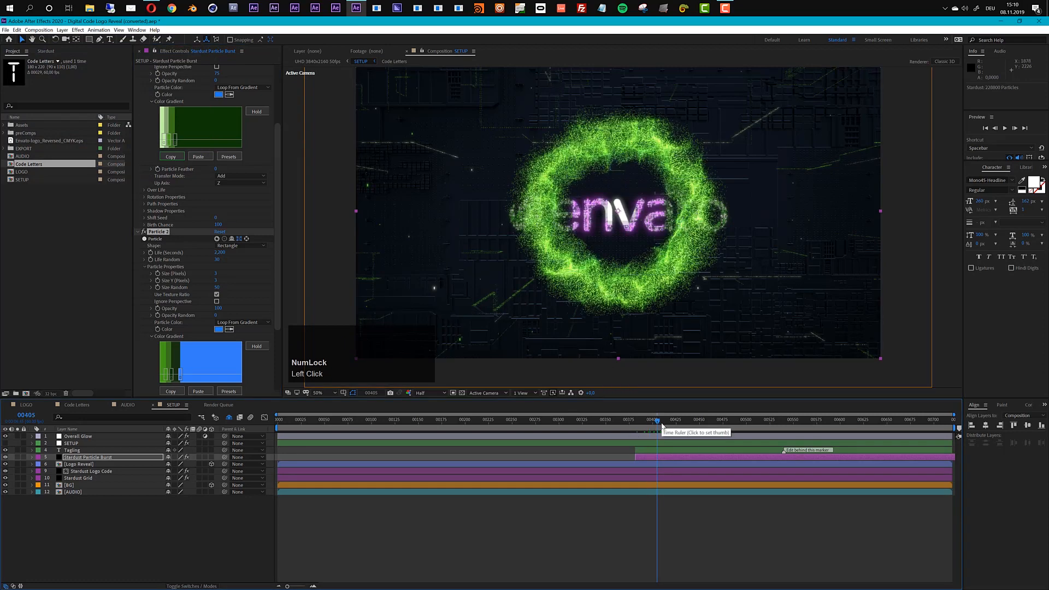
{"action": "left_click", "coordinate": [668, 422]}
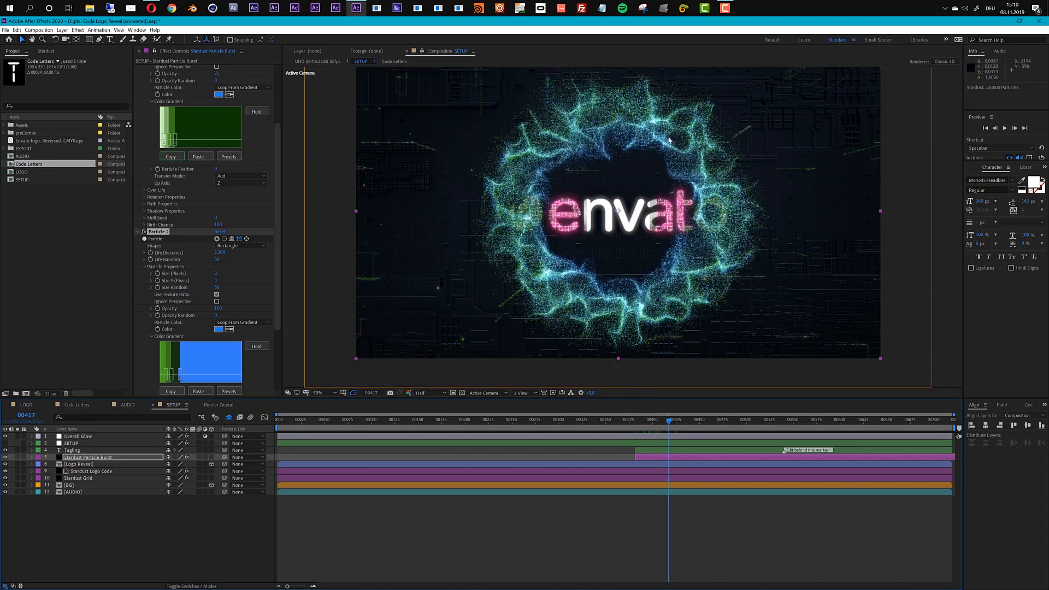
{"action": "left_click", "coordinate": [182, 371]}
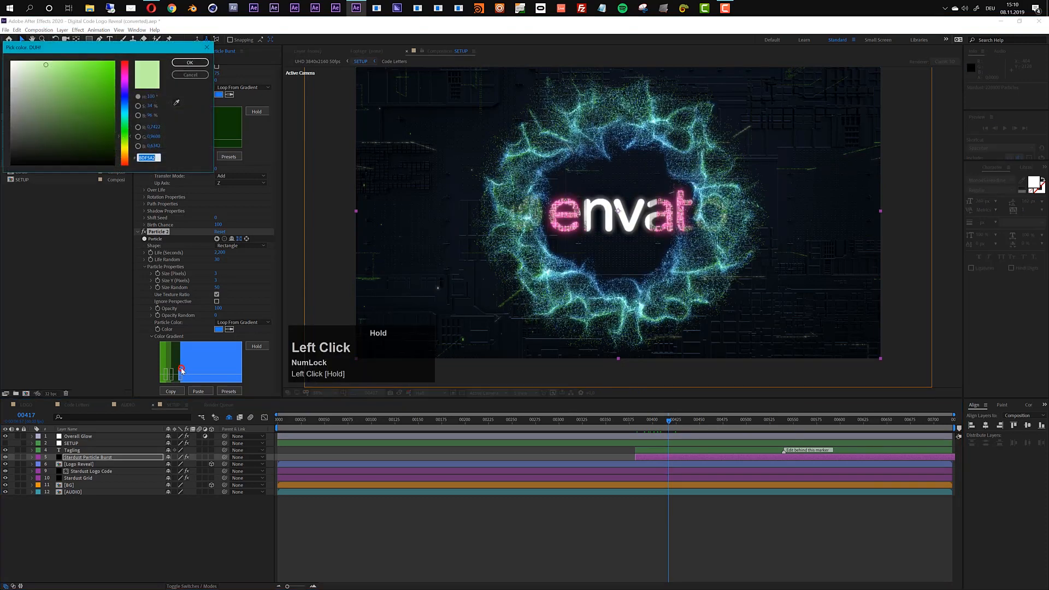
{"action": "left_click", "coordinate": [205, 75]}
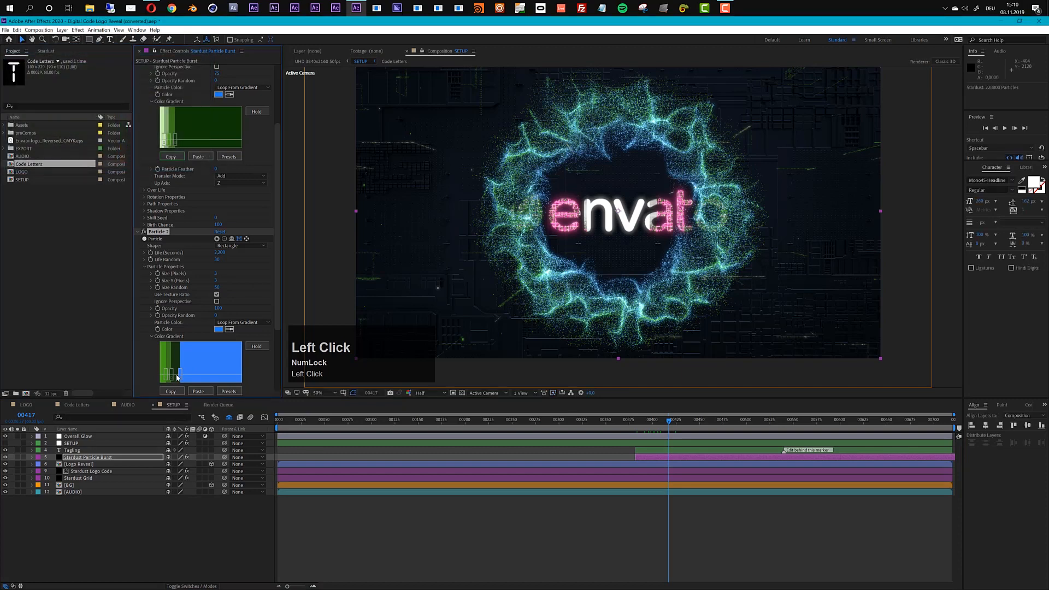
{"action": "left_click_drag", "start_coordinate": [181, 373], "coordinate": [166, 381]}
{"action": "left_click_drag", "start_coordinate": [124, 114], "coordinate": [125, 109]}
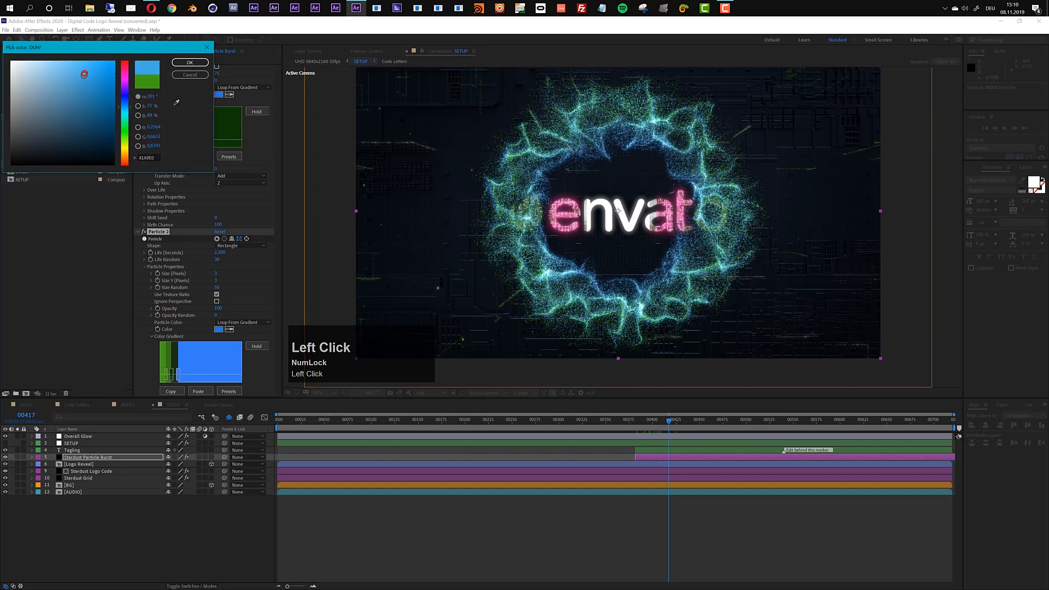
{"action": "left_click", "coordinate": [190, 62]}
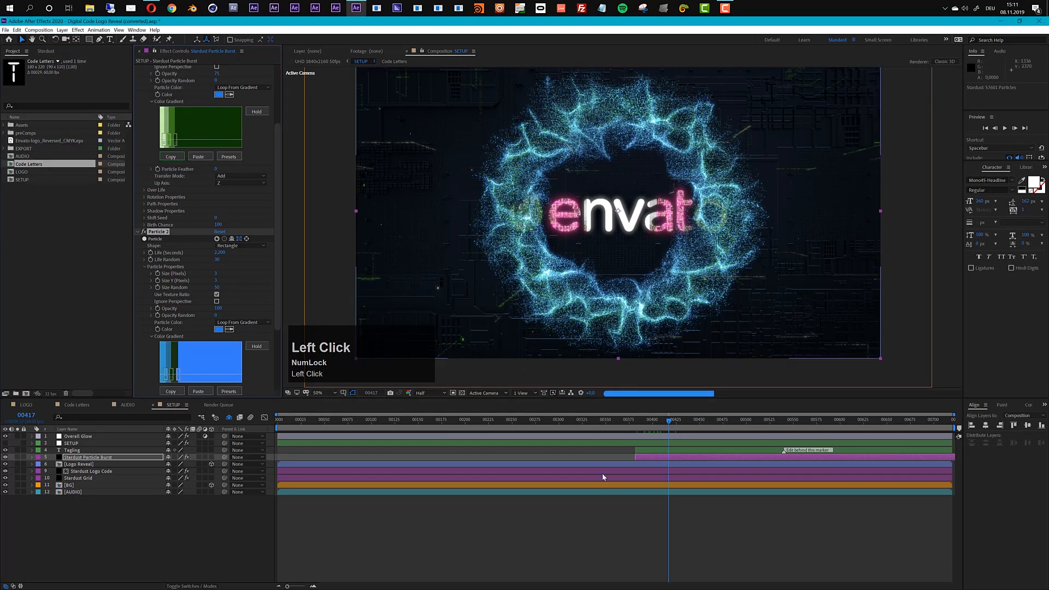
Set the preview resolution to Full and inspect the particle burst at frame 403 at 100% magnification
{"action": "left_click", "coordinate": [639, 425]}
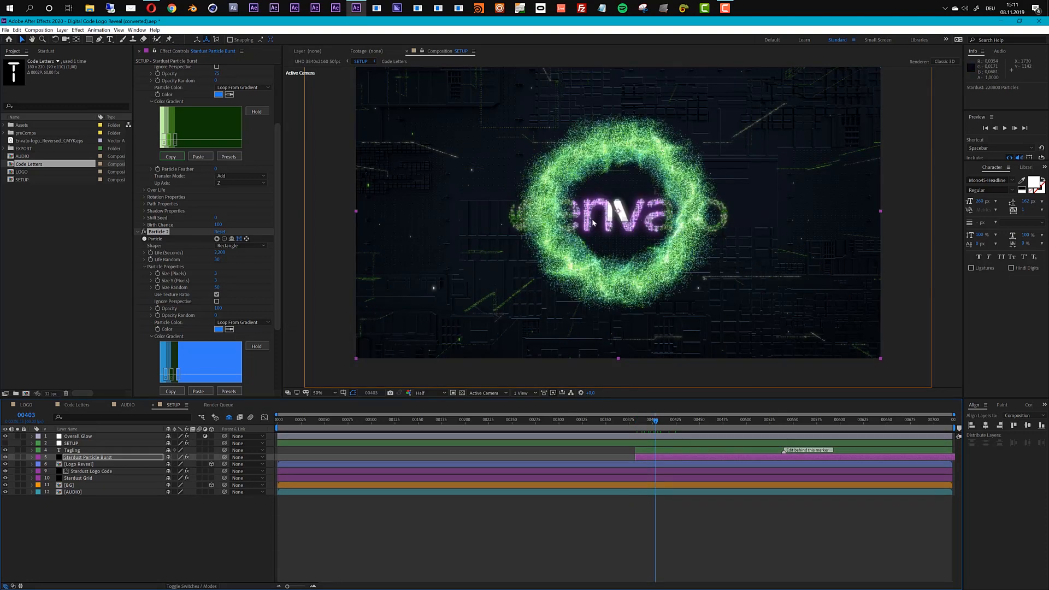
{"action": "scroll", "coordinate": [592, 218], "scroll_direction": "up", "scroll_amount": 2}
{"action": "left_click", "coordinate": [425, 395]}
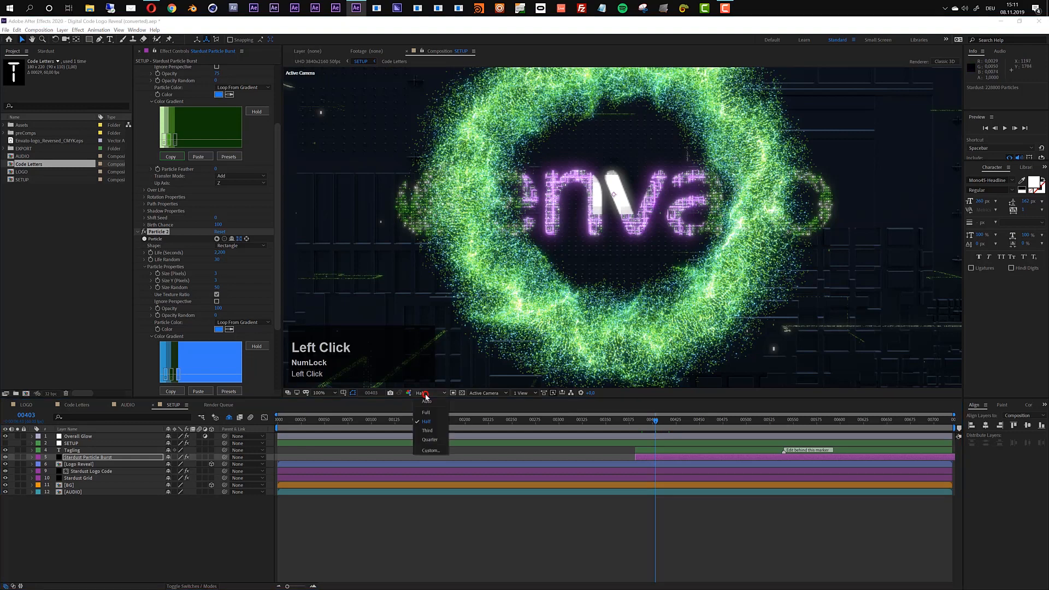
{"action": "left_click", "coordinate": [441, 413]}
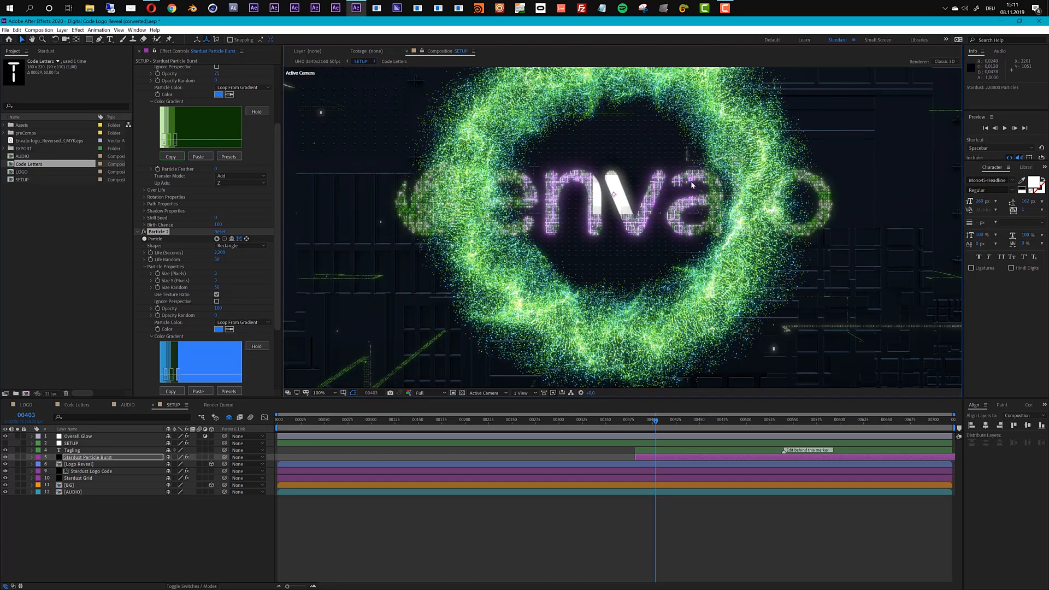
In the SETUP layer's effects at frame 550, enable the logo color overlay and set its color to orange FE9C18
{"action": "left_click", "coordinate": [633, 419]}
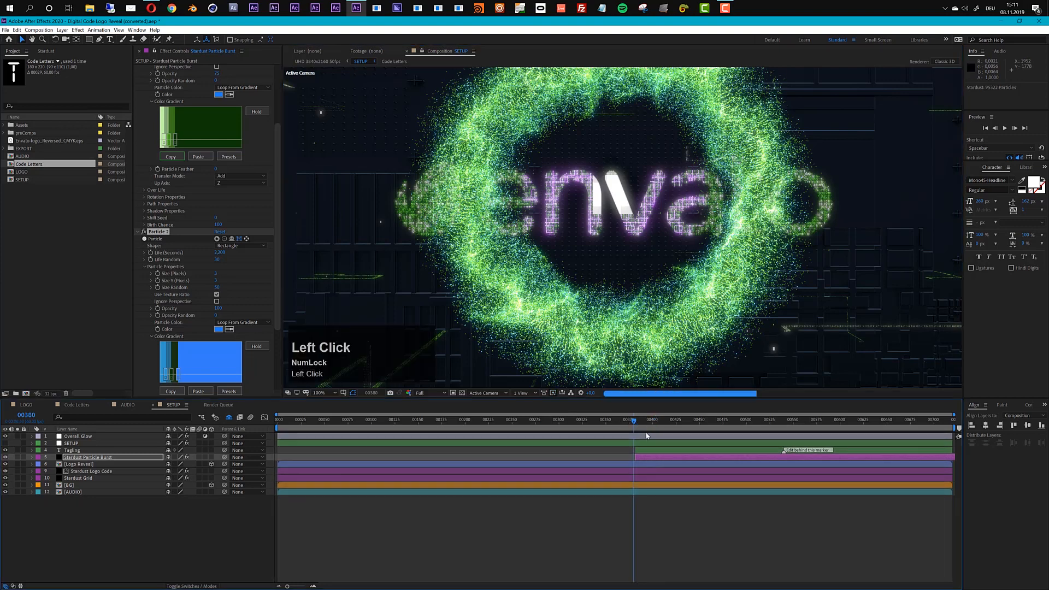
{"action": "left_click", "coordinate": [77, 445]}
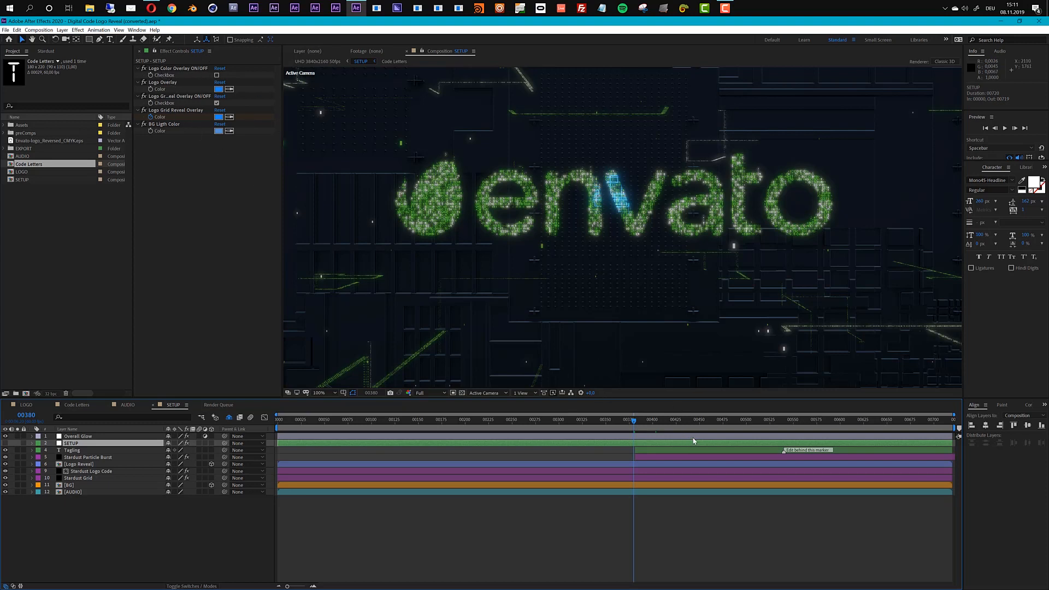
{"action": "left_click", "coordinate": [793, 427]}
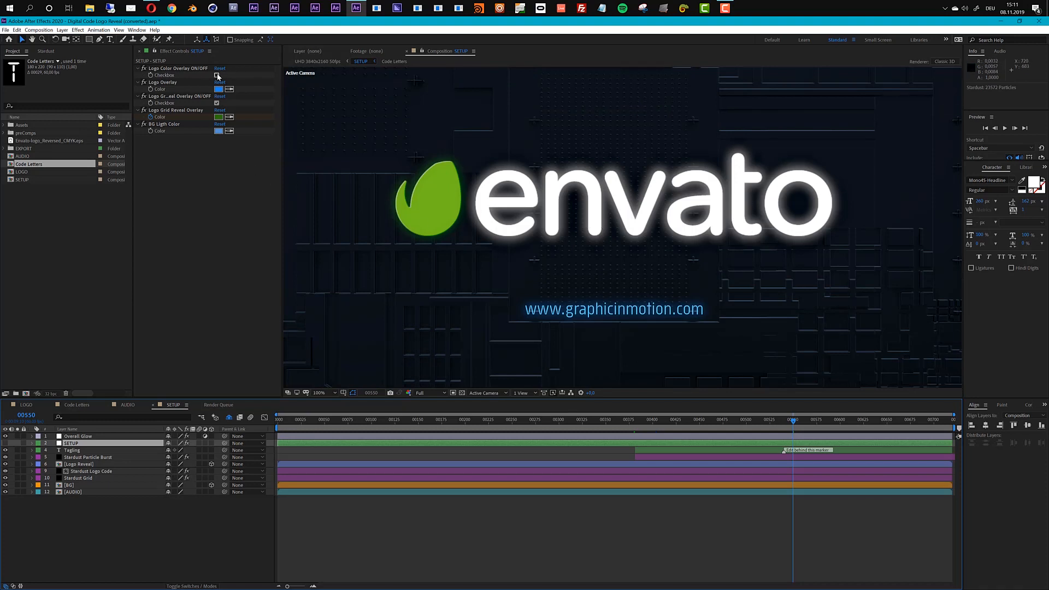
{"action": "left_click", "coordinate": [217, 75]}
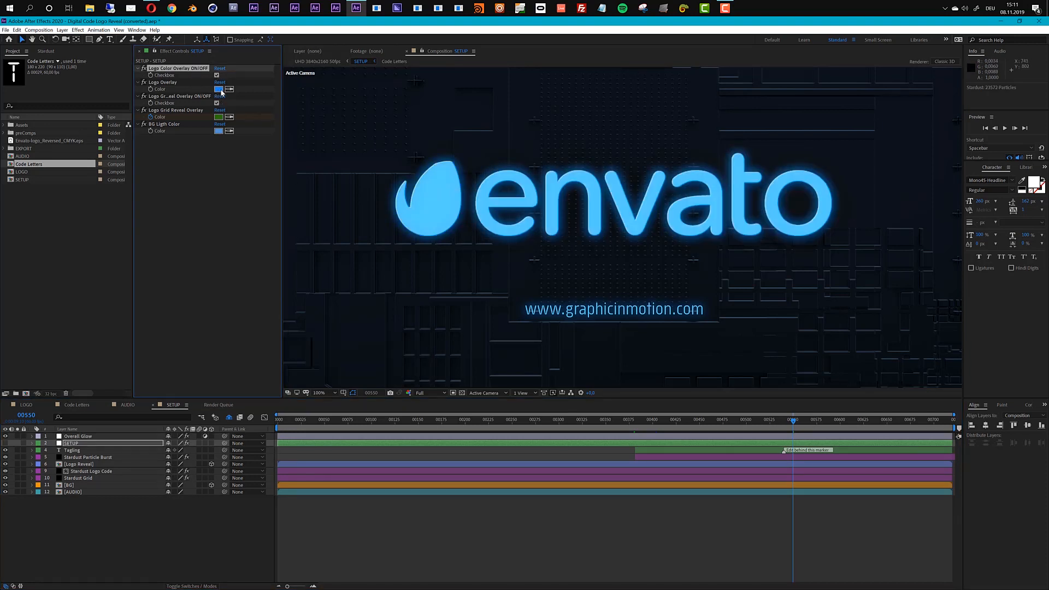
{"action": "left_click", "coordinate": [219, 89]}
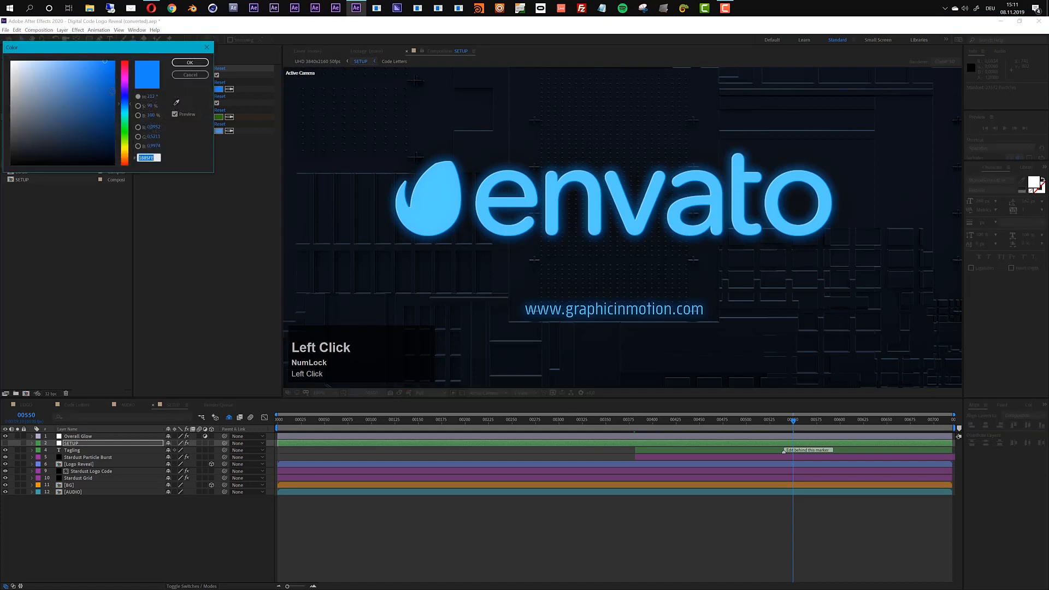
{"action": "left_click_drag", "start_coordinate": [128, 90], "coordinate": [128, 129]}
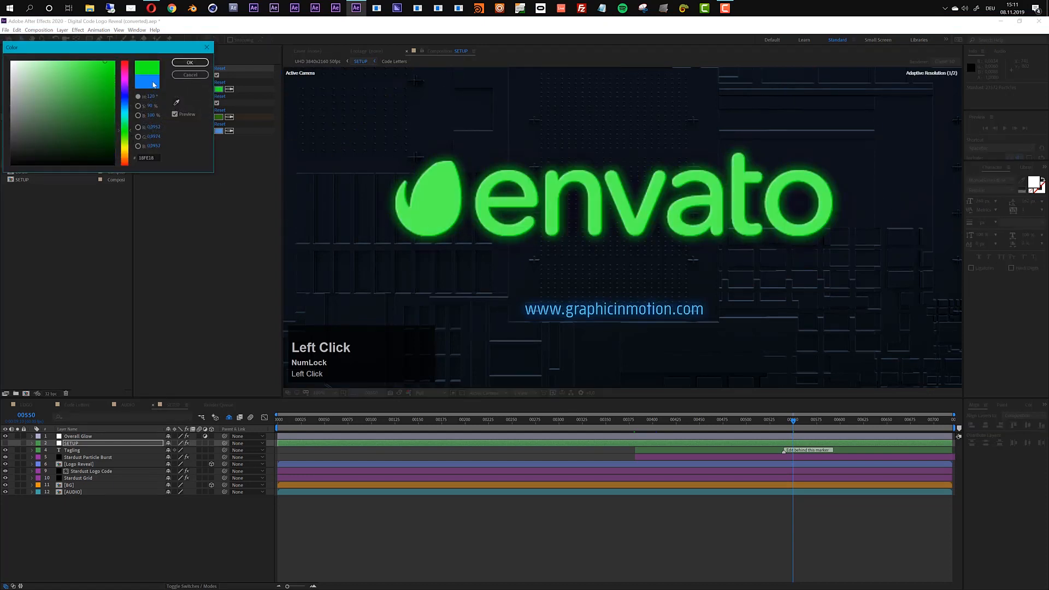
{"action": "left_click_drag", "start_coordinate": [125, 146], "coordinate": [126, 154]}
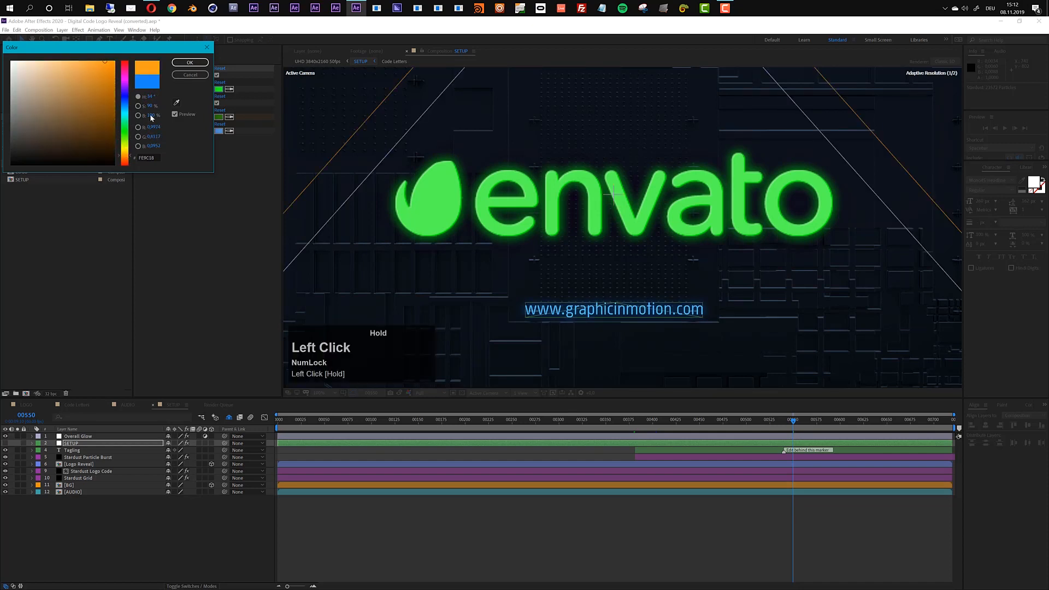
{"action": "left_click", "coordinate": [190, 62]}
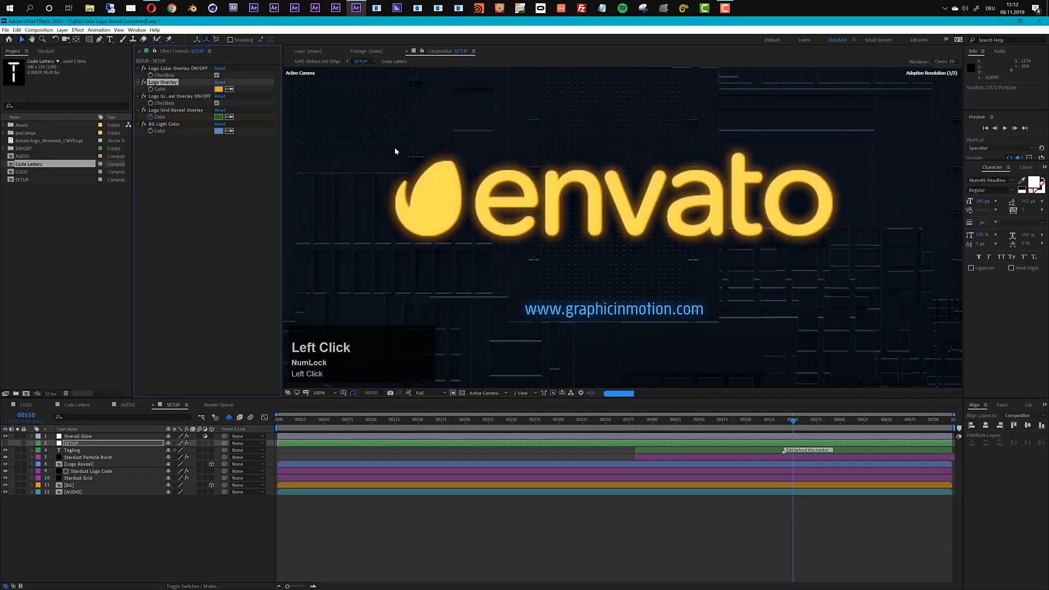
Disable the logo color overlay, go to frame 405 and widen the effect settings area to fit the full effect names
{"action": "left_click", "coordinate": [216, 75]}
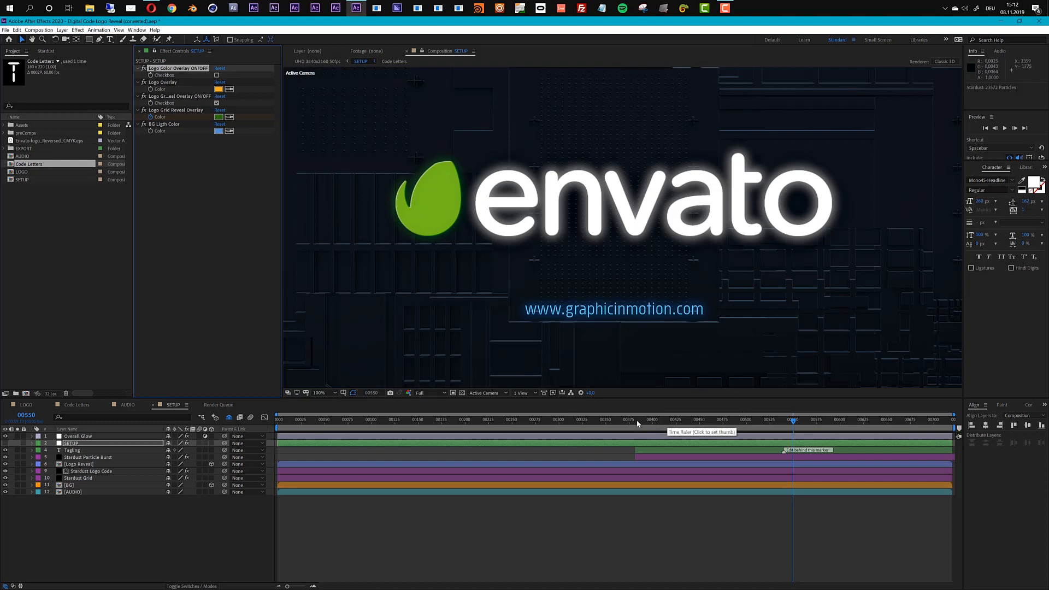
{"action": "left_click", "coordinate": [657, 424]}
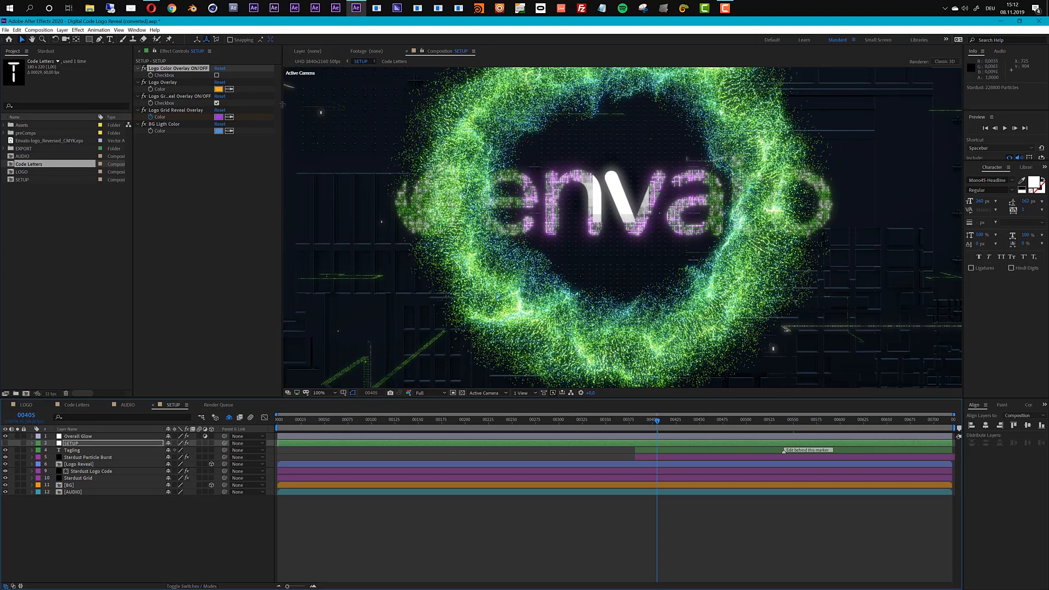
{"action": "left_click_drag", "start_coordinate": [285, 105], "coordinate": [326, 108]}
{"action": "left_click_drag", "start_coordinate": [378, 358], "coordinate": [422, 357]}
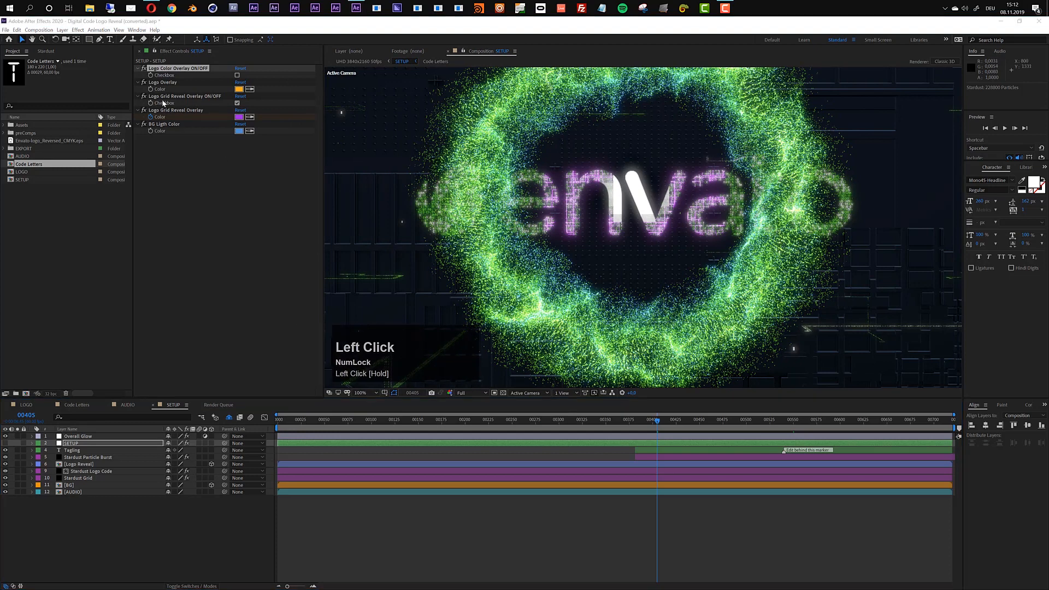
Switch the logo grid reveal overlay off to compare the letters close up, and switch it back on
{"action": "scroll", "coordinate": [631, 225], "scroll_direction": "up", "scroll_amount": 2}
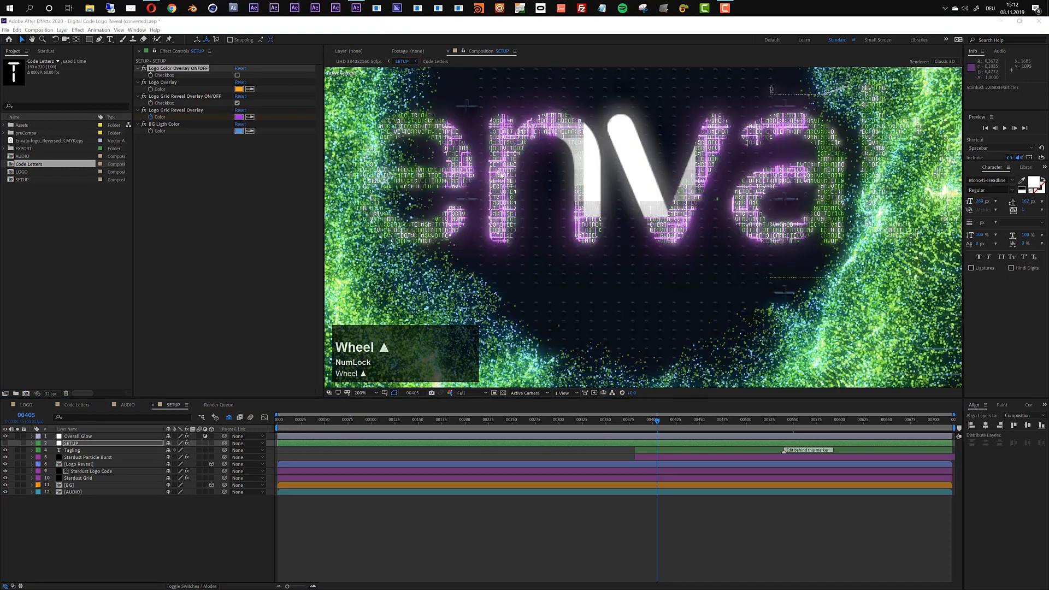
{"action": "left_click", "coordinate": [237, 103]}
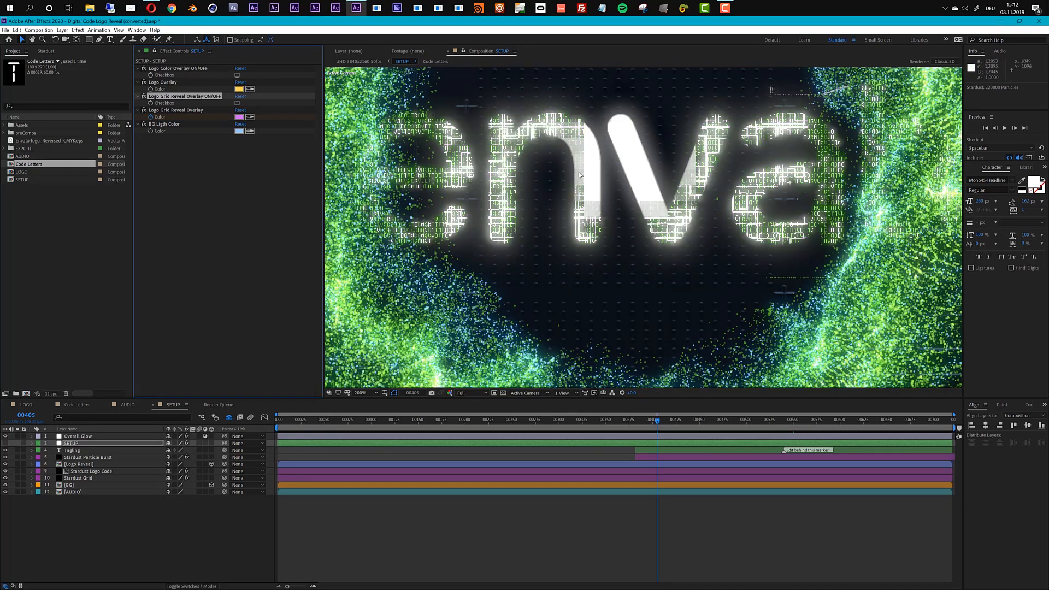
{"action": "scroll", "coordinate": [507, 180], "scroll_direction": "down", "scroll_amount": 1}
{"action": "scroll", "coordinate": [526, 194], "scroll_direction": "up", "scroll_amount": 1}
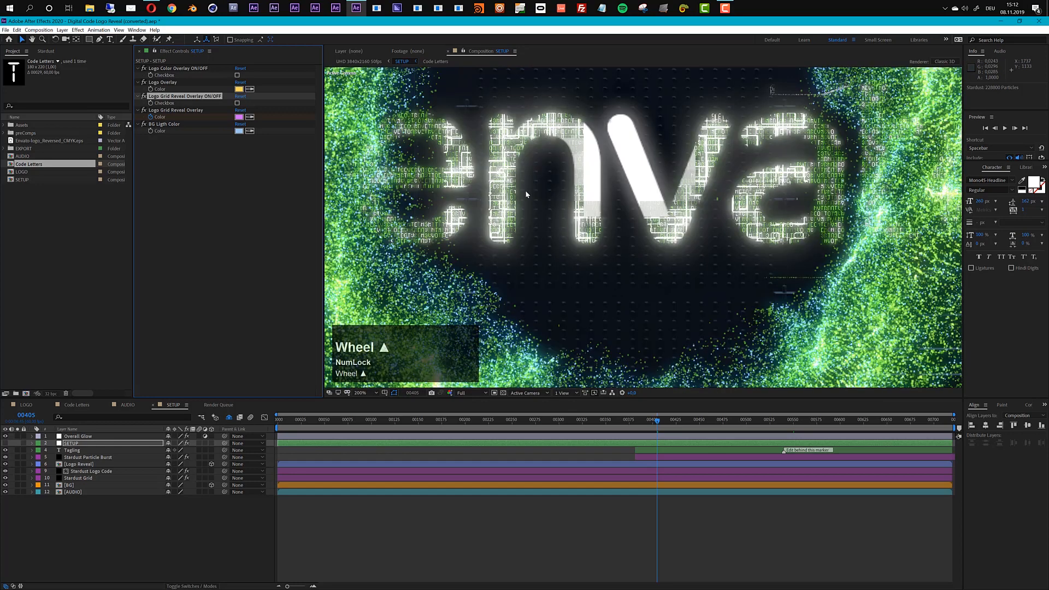
{"action": "left_click", "coordinate": [237, 104]}
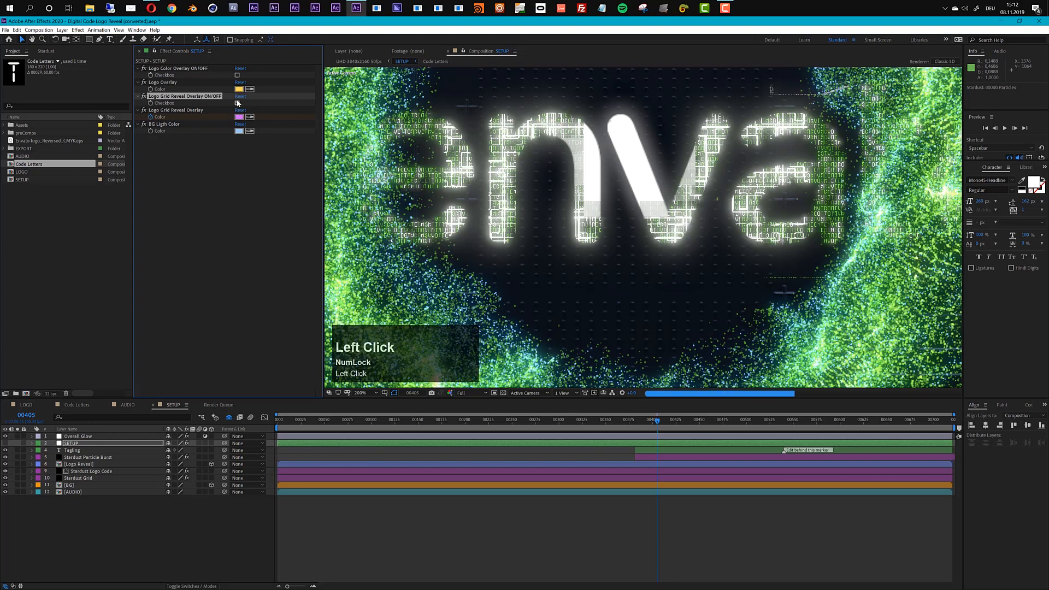
{"action": "key", "text": "Num_Lock"}
Reveal the SETUP layer's keyframes and examine the grid reveal overlay colors at frames 386, 407 and 424
{"action": "left_click", "coordinate": [164, 119]}
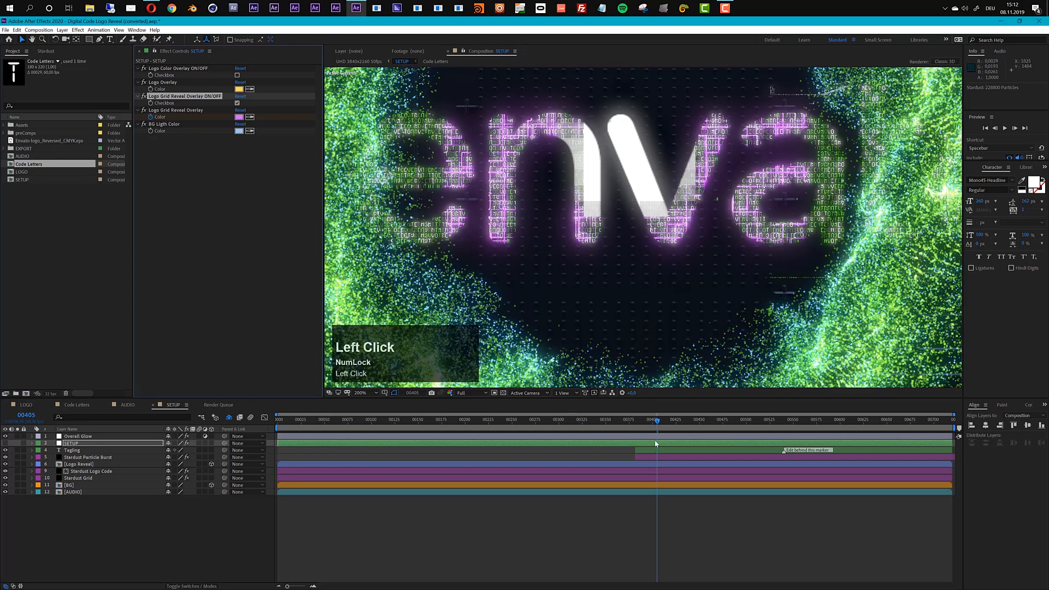
{"action": "left_click", "coordinate": [656, 444]}
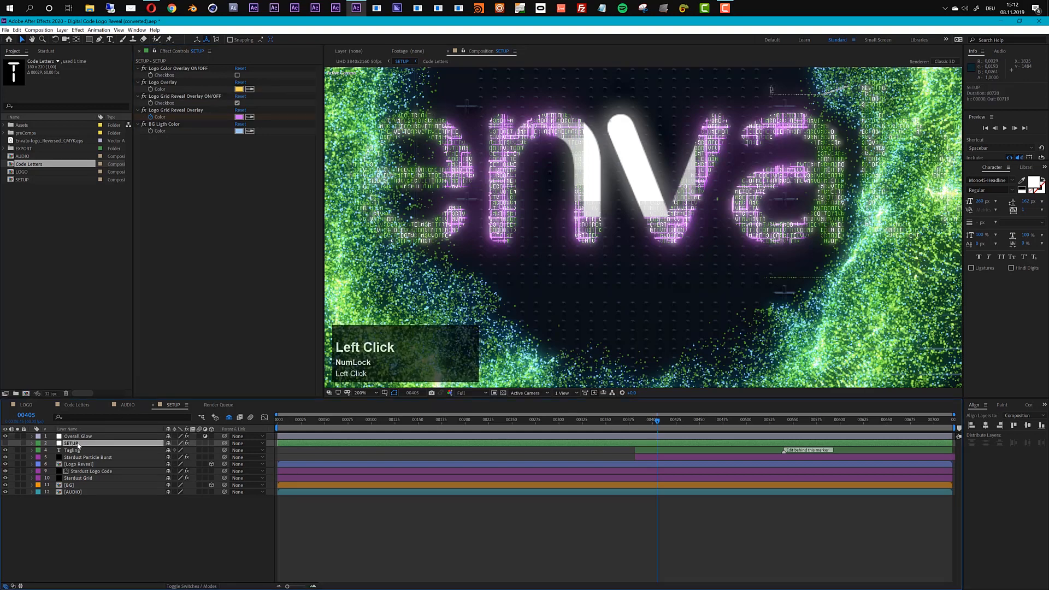
{"action": "key", "text": "u"}
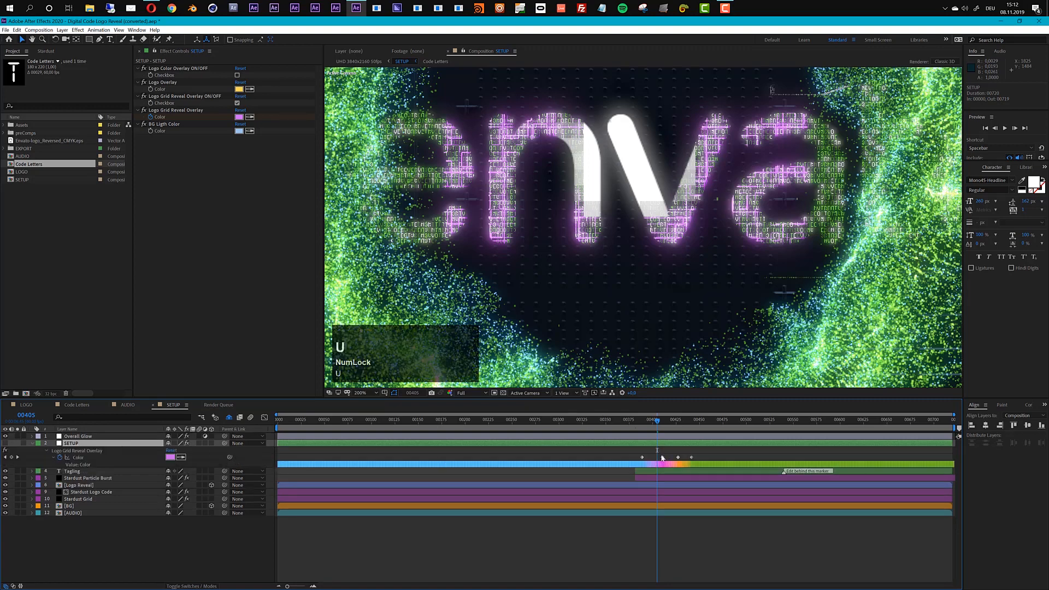
{"action": "left_click", "coordinate": [642, 428]}
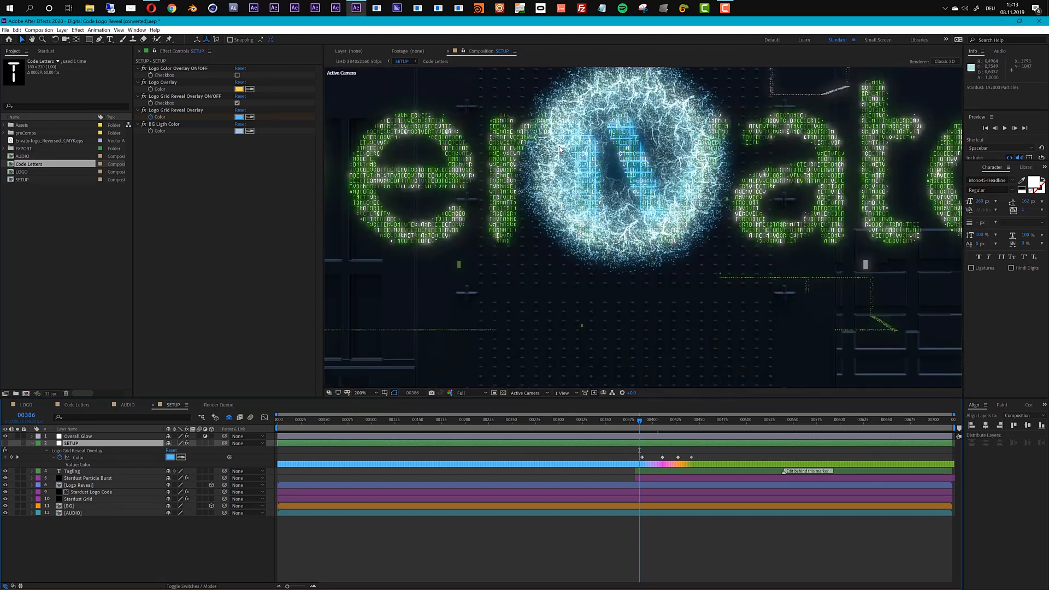
{"action": "left_click", "coordinate": [659, 429]}
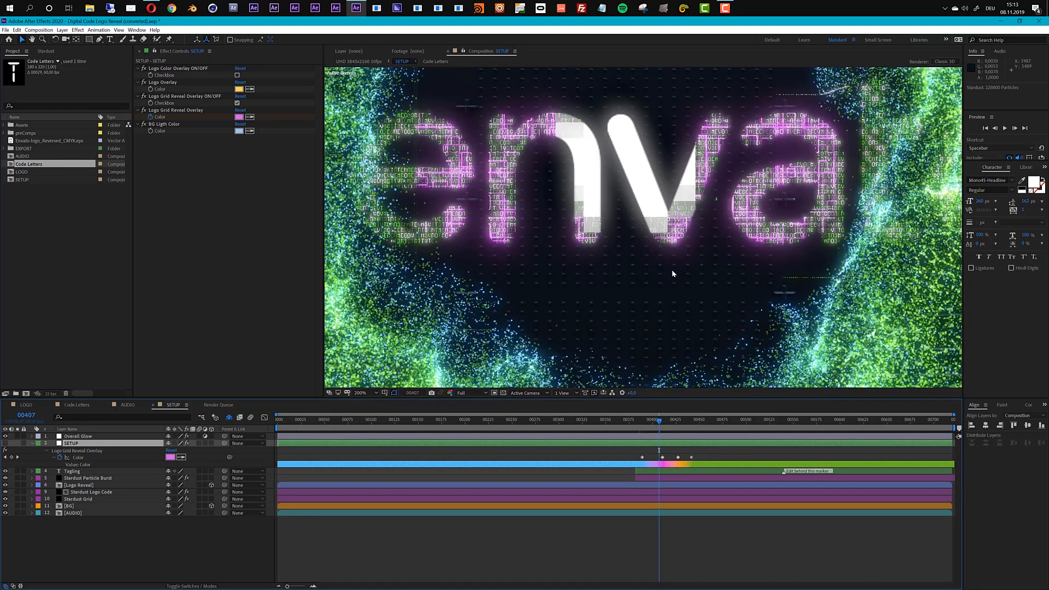
{"action": "left_click", "coordinate": [676, 426]}
{"action": "scroll", "coordinate": [671, 200], "scroll_direction": "down", "scroll_amount": 2}
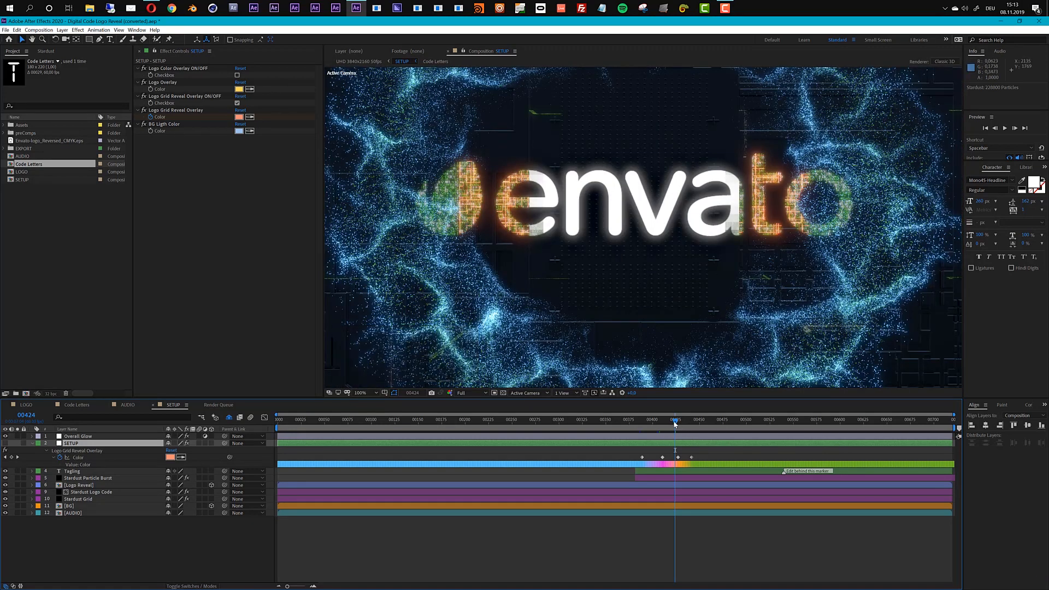
Go to the first grid reveal overlay color keyframe at frame 389 and examine the code letters at 400% magnification
{"action": "left_click", "coordinate": [642, 425]}
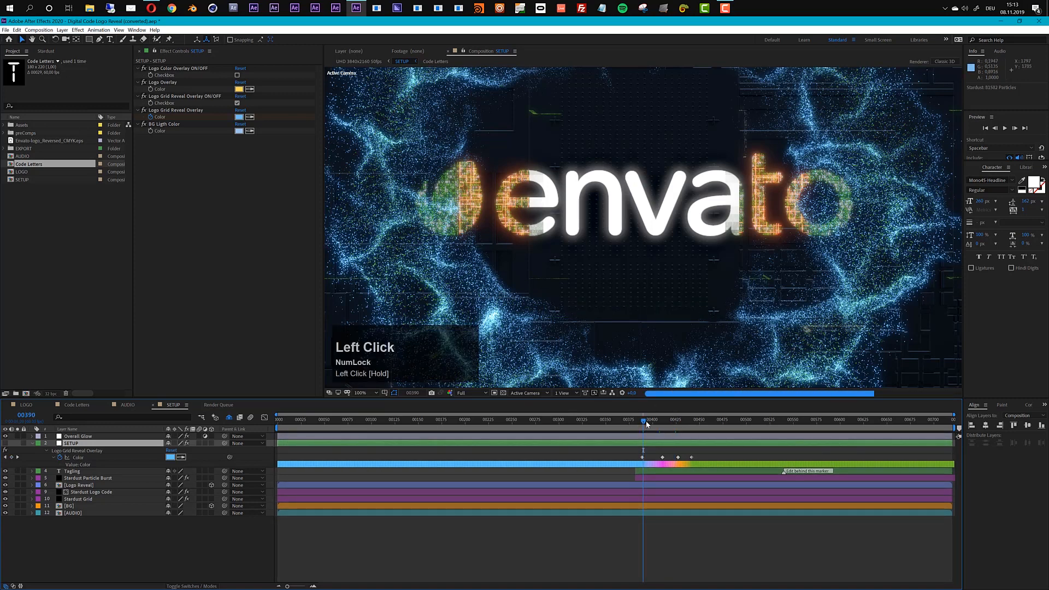
{"action": "left_click", "coordinate": [643, 421]}
{"action": "left_click_drag", "start_coordinate": [643, 421], "coordinate": [641, 421]}
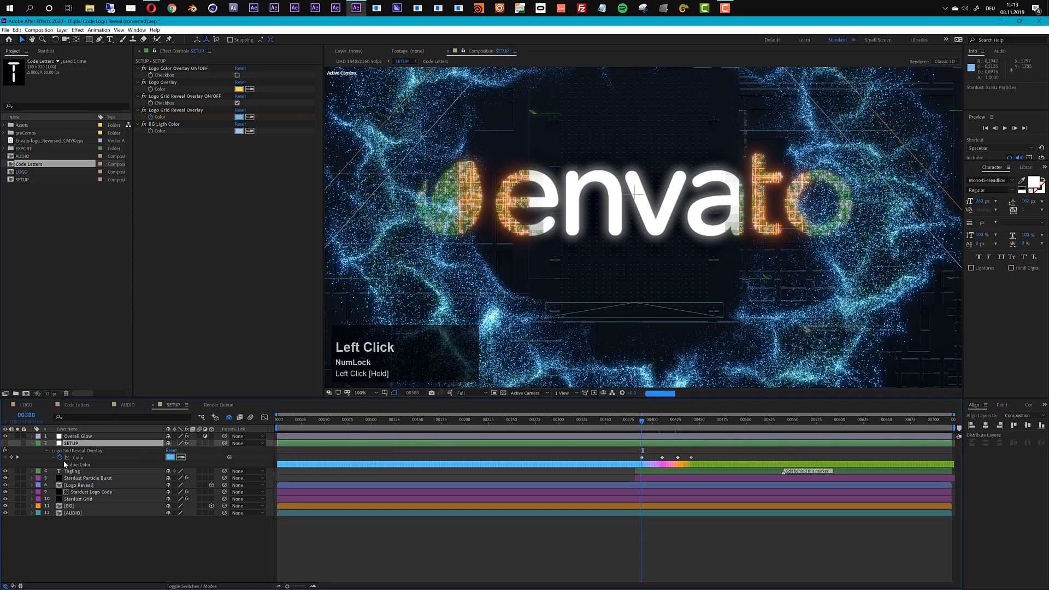
{"action": "left_click", "coordinate": [18, 458]}
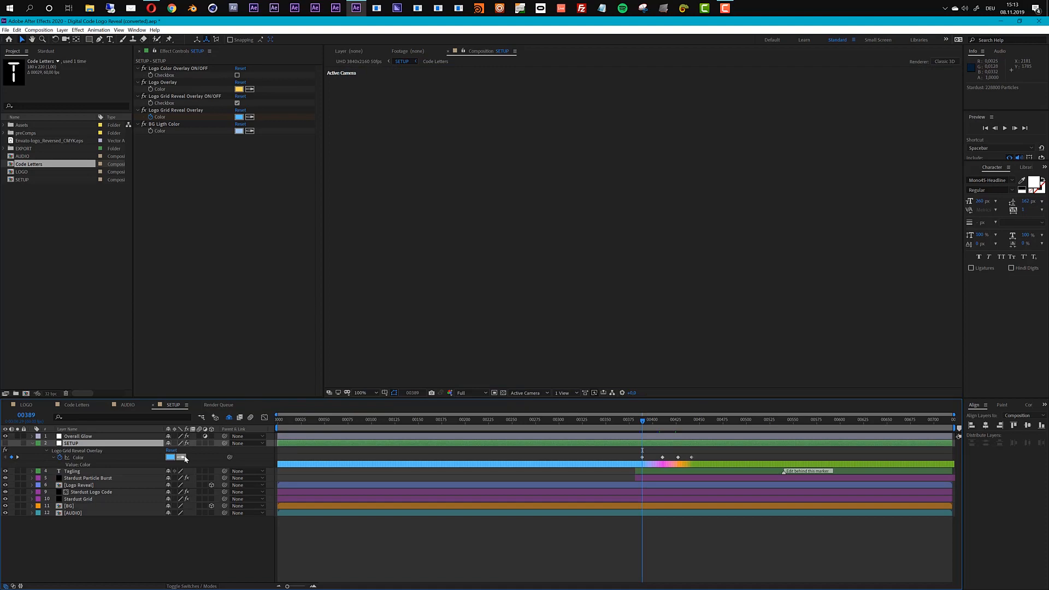
{"action": "scroll", "coordinate": [513, 300], "scroll_direction": "up", "scroll_amount": 2}
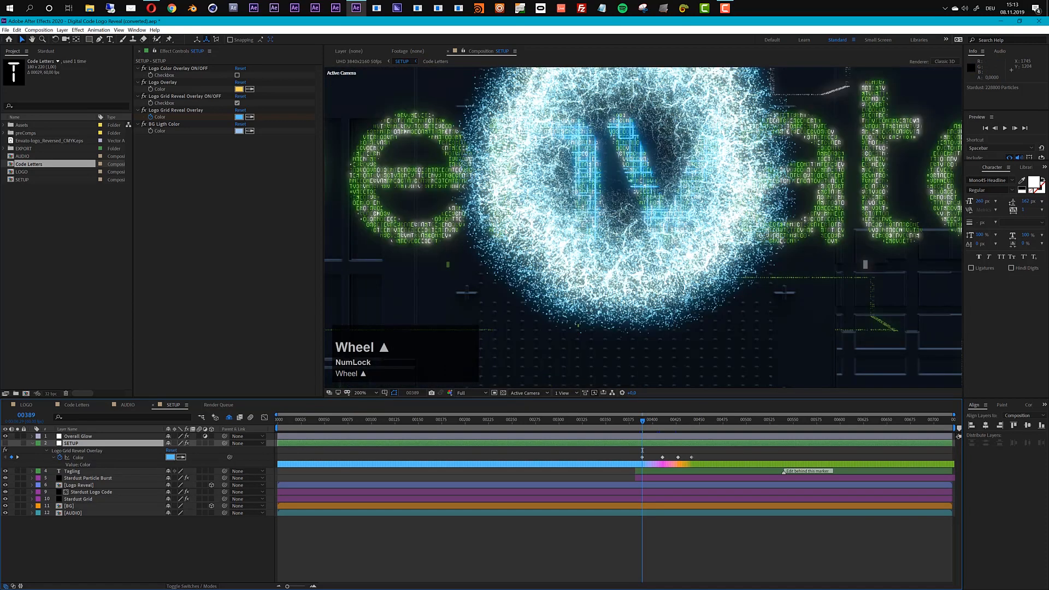
{"action": "scroll", "coordinate": [465, 205], "scroll_direction": "up", "scroll_amount": 2}
{"action": "key", "text": "space"}
{"action": "left_click_drag", "start_coordinate": [633, 213], "coordinate": [874, 234]}
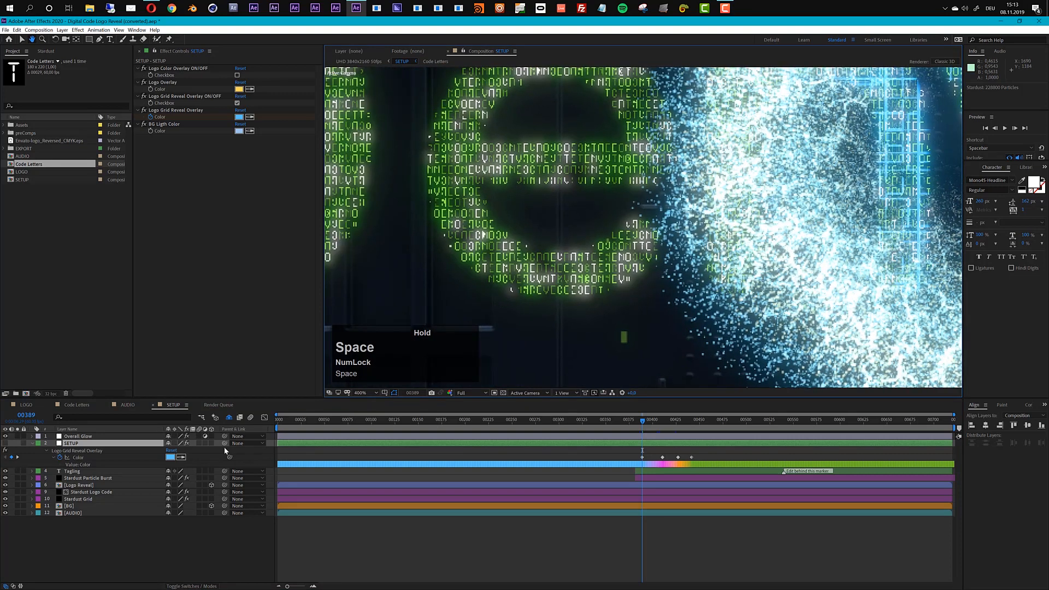
Recolor the first two grid reveal overlay keyframes: light green sampled from the code letters at frame 389, very pale green at frame 410
{"action": "left_click", "coordinate": [181, 457]}
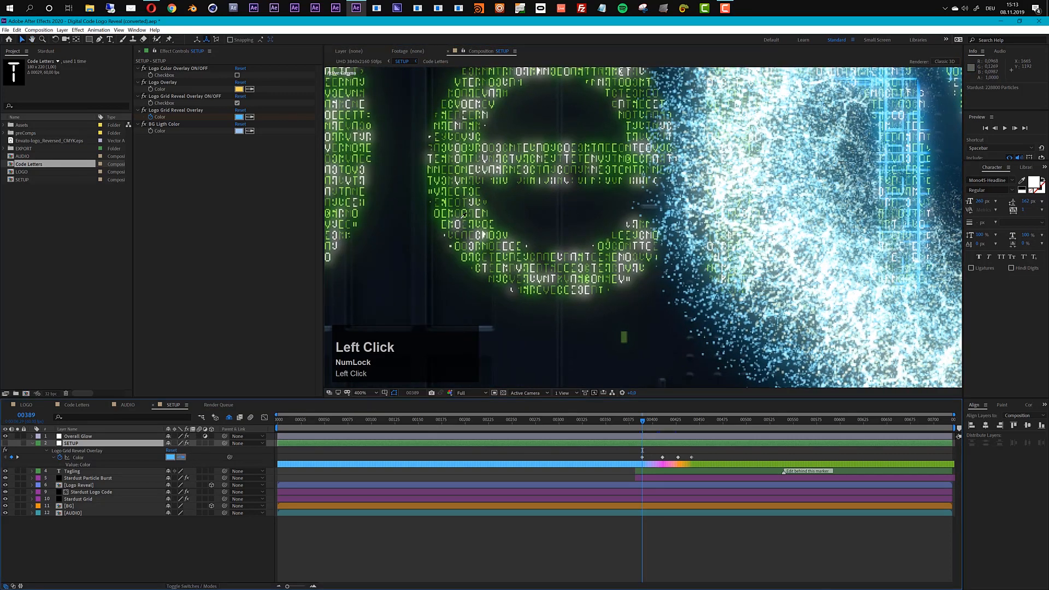
{"action": "left_click", "coordinate": [467, 141]}
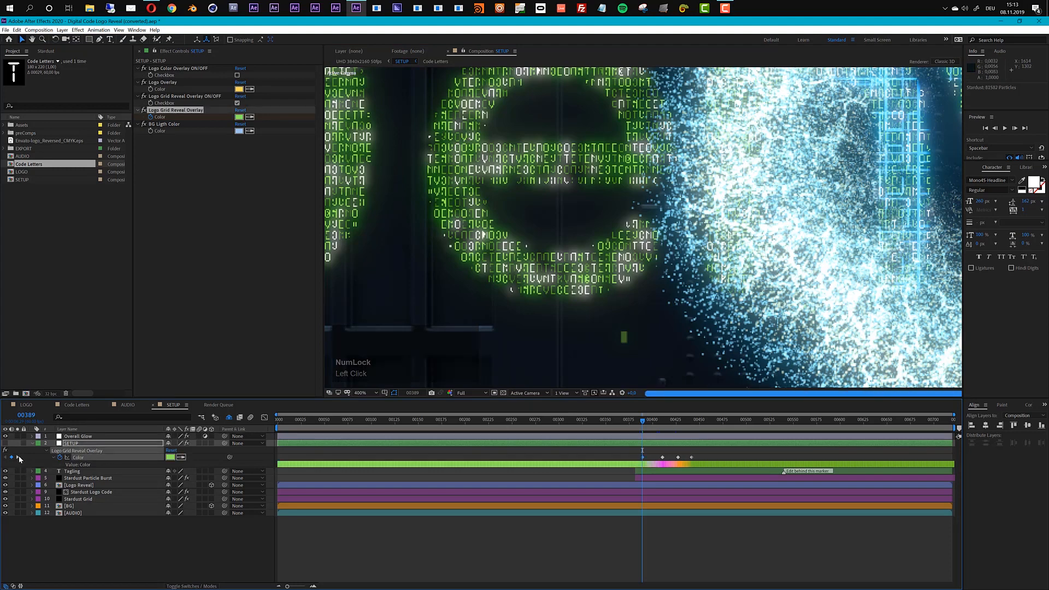
{"action": "left_click", "coordinate": [18, 457]}
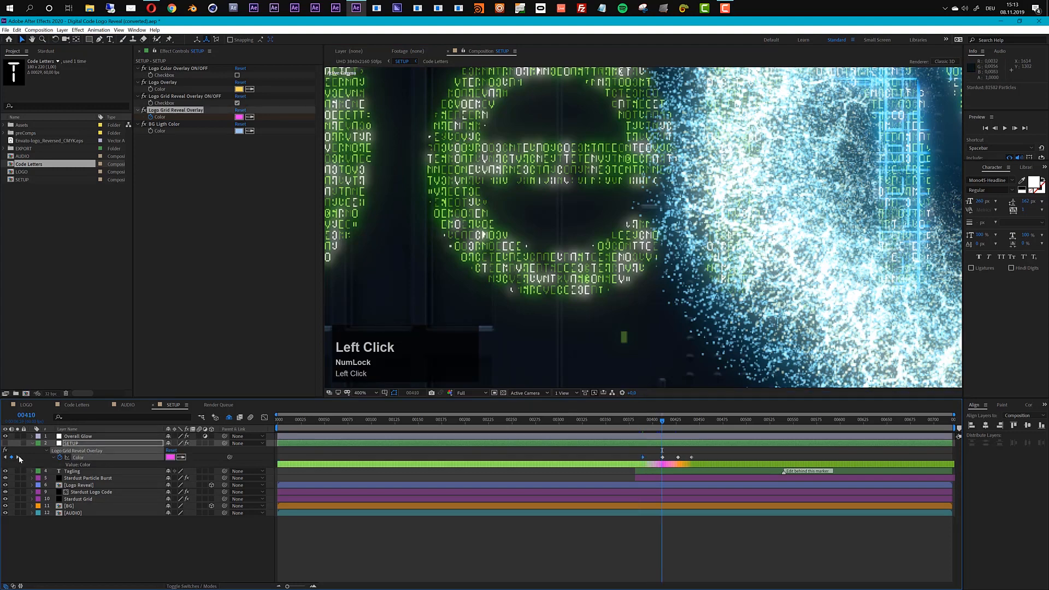
{"action": "left_click", "coordinate": [182, 457]}
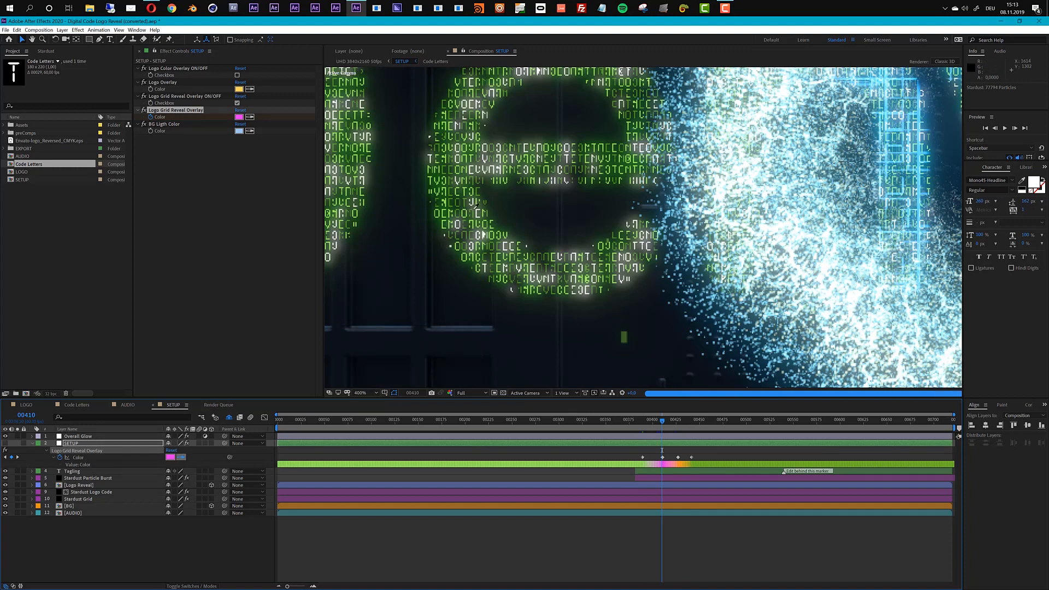
{"action": "left_click", "coordinate": [479, 209]}
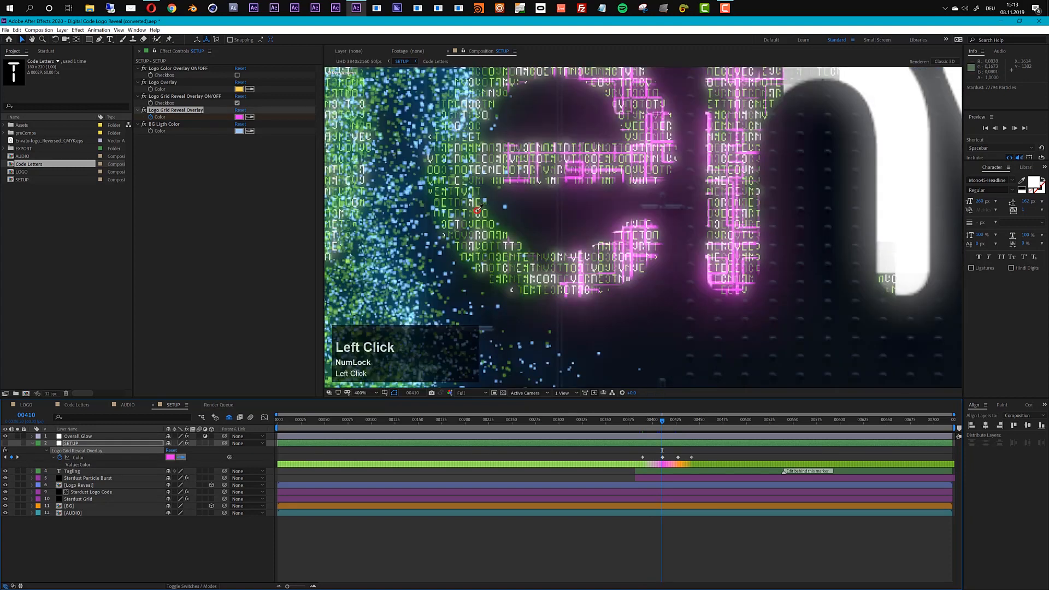
{"action": "left_click", "coordinate": [170, 457]}
{"action": "left_click_drag", "start_coordinate": [77, 110], "coordinate": [51, 57]}
{"action": "left_click", "coordinate": [194, 63]}
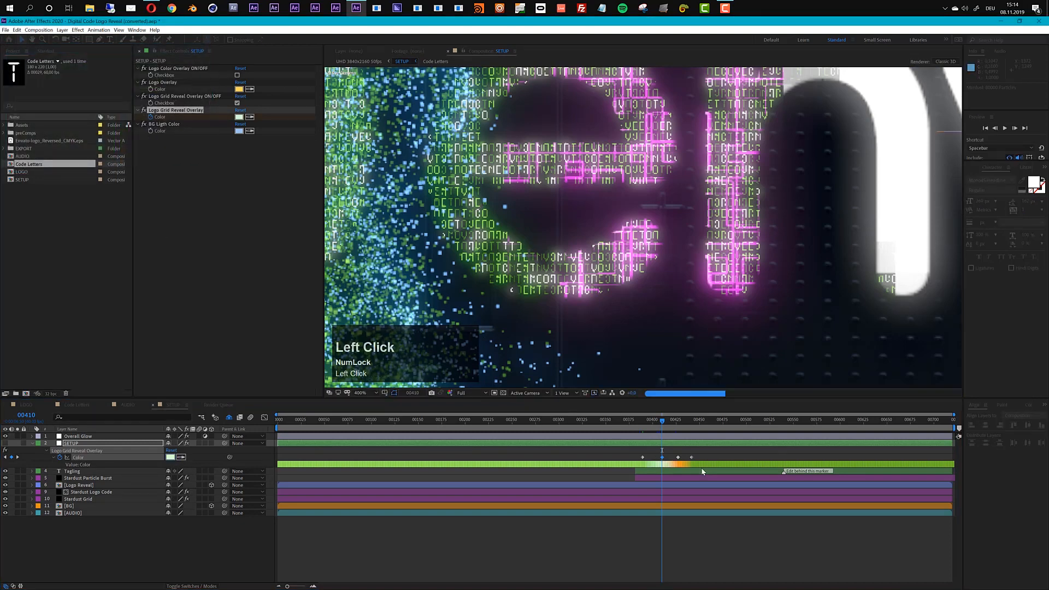
Set the third grid reveal overlay color keyframe, at frame 427, to a bright blue
{"action": "left_click", "coordinate": [18, 457]}
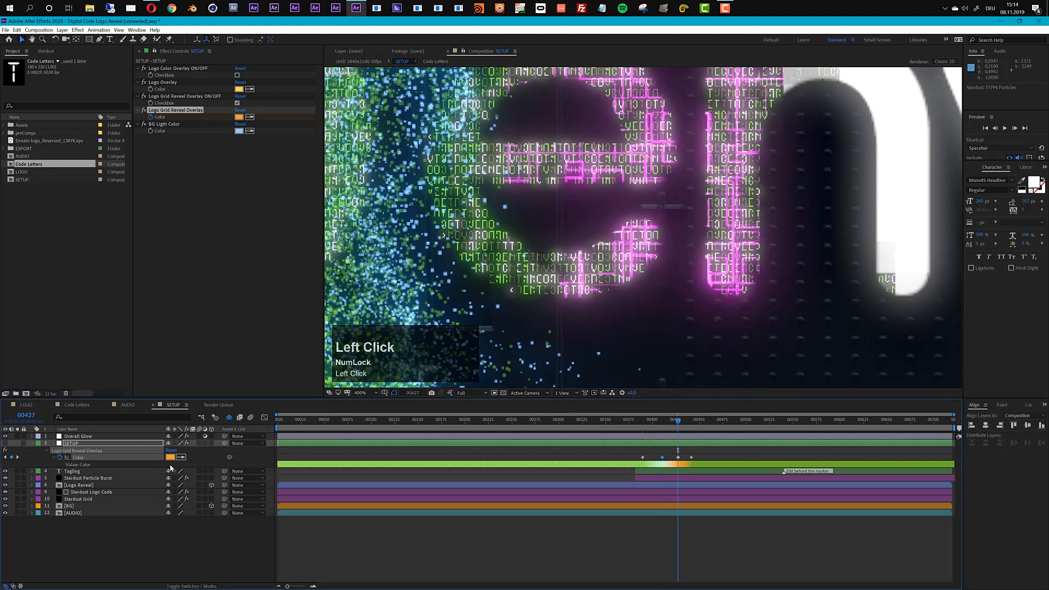
{"action": "left_click", "coordinate": [171, 457]}
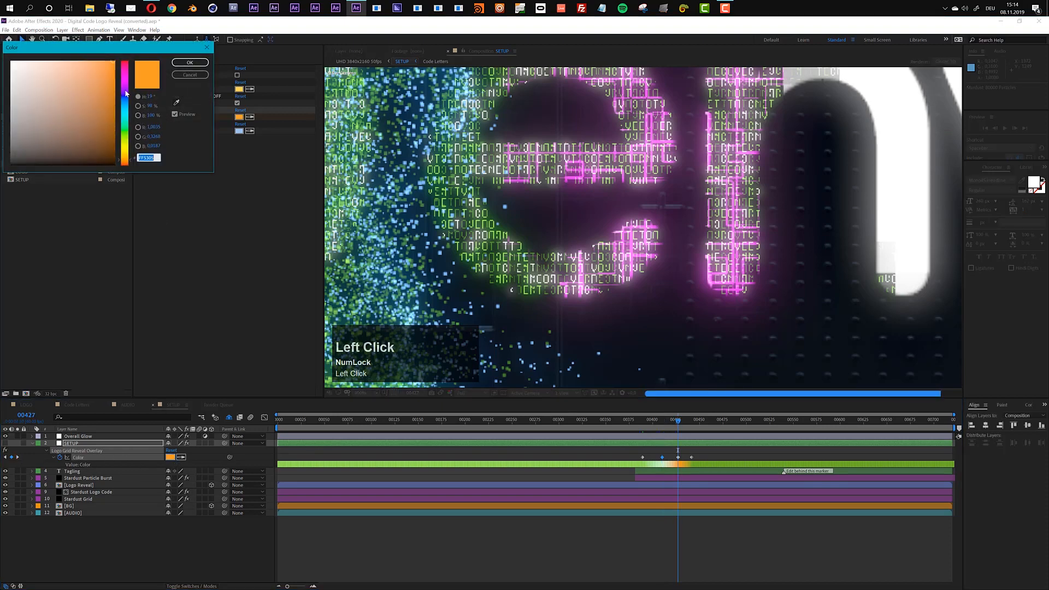
{"action": "left_click", "coordinate": [126, 113]}
{"action": "left_click_drag", "start_coordinate": [127, 114], "coordinate": [127, 101]}
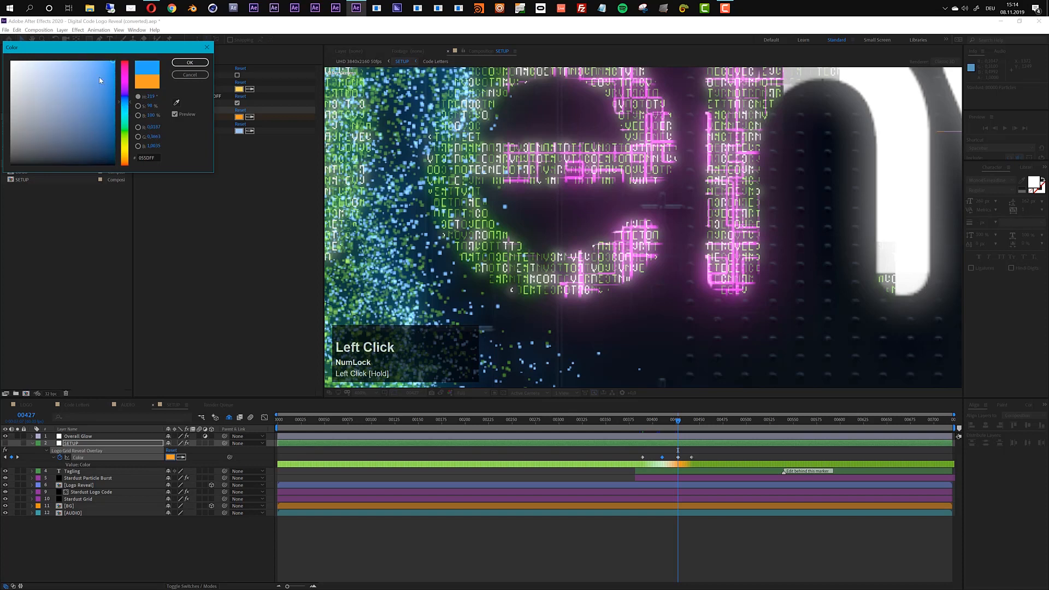
{"action": "left_click", "coordinate": [189, 64]}
Set the last grid reveal overlay color keyframe, at frame 442, to a dark green
{"action": "key", "text": "space"}
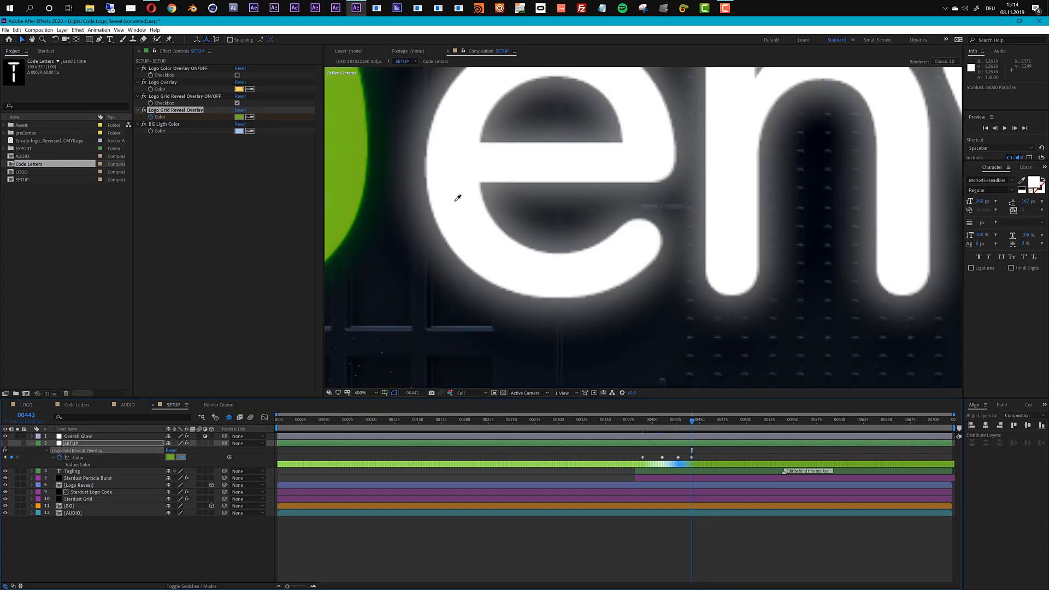
{"action": "left_click", "coordinate": [346, 168]}
{"action": "left_click", "coordinate": [170, 457]}
{"action": "left_click_drag", "start_coordinate": [112, 128], "coordinate": [104, 148]}
{"action": "left_click", "coordinate": [191, 62]}
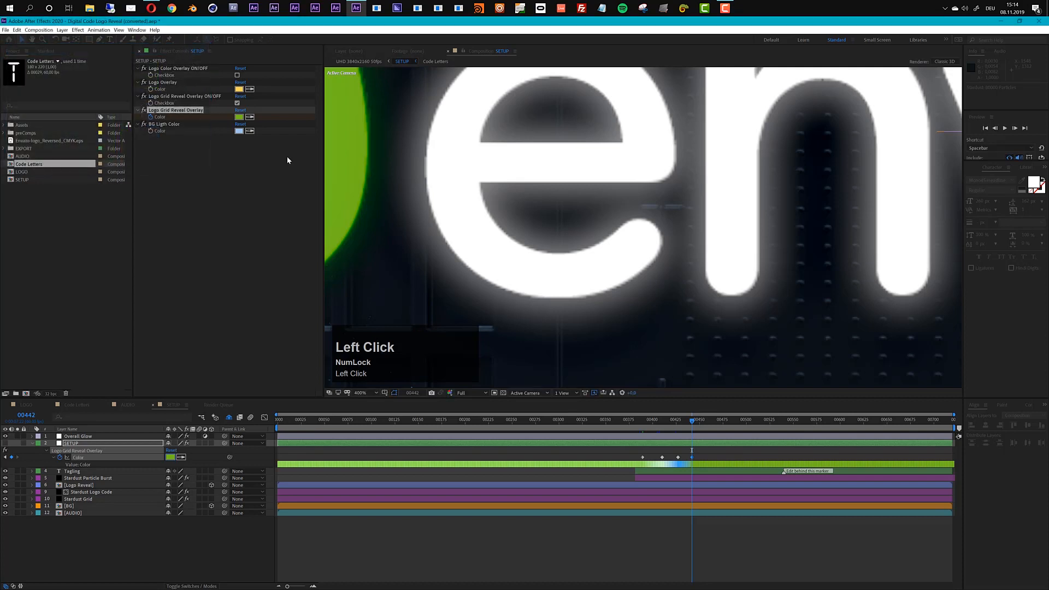
{"action": "scroll", "coordinate": [577, 269], "scroll_direction": "down", "scroll_amount": 2}
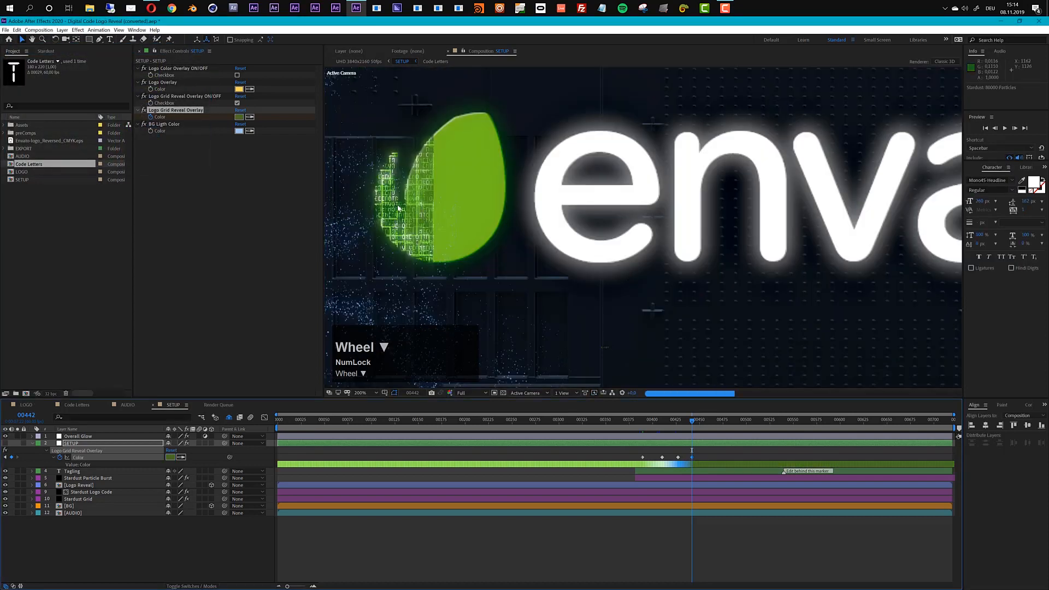
Return to frame 427 and switch the logo grid reveal overlay off and back on to compare the letters
{"action": "left_click", "coordinate": [678, 425]}
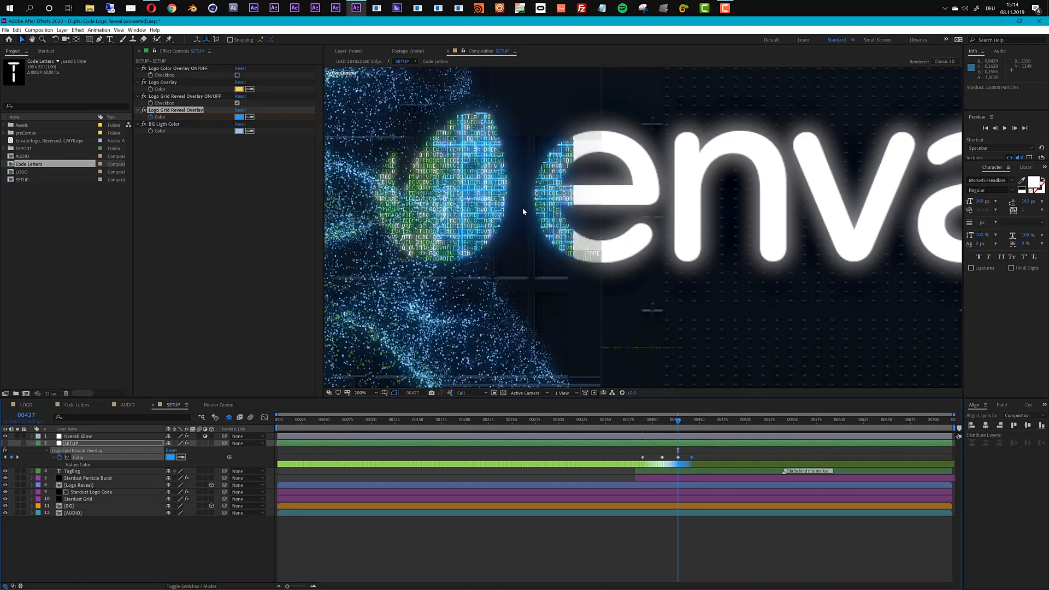
{"action": "left_click", "coordinate": [237, 104]}
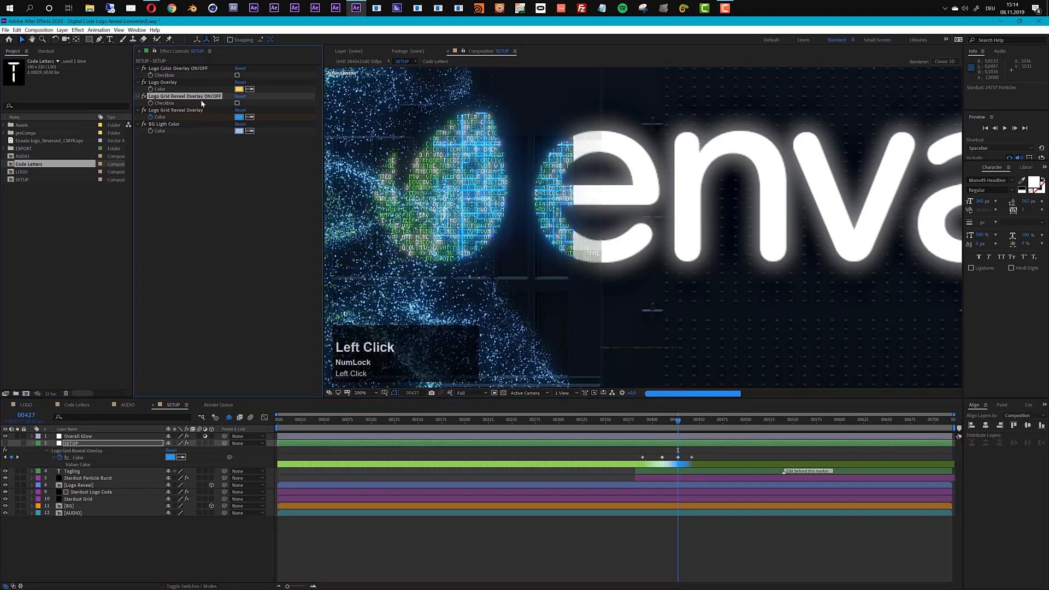
{"action": "left_click", "coordinate": [238, 104]}
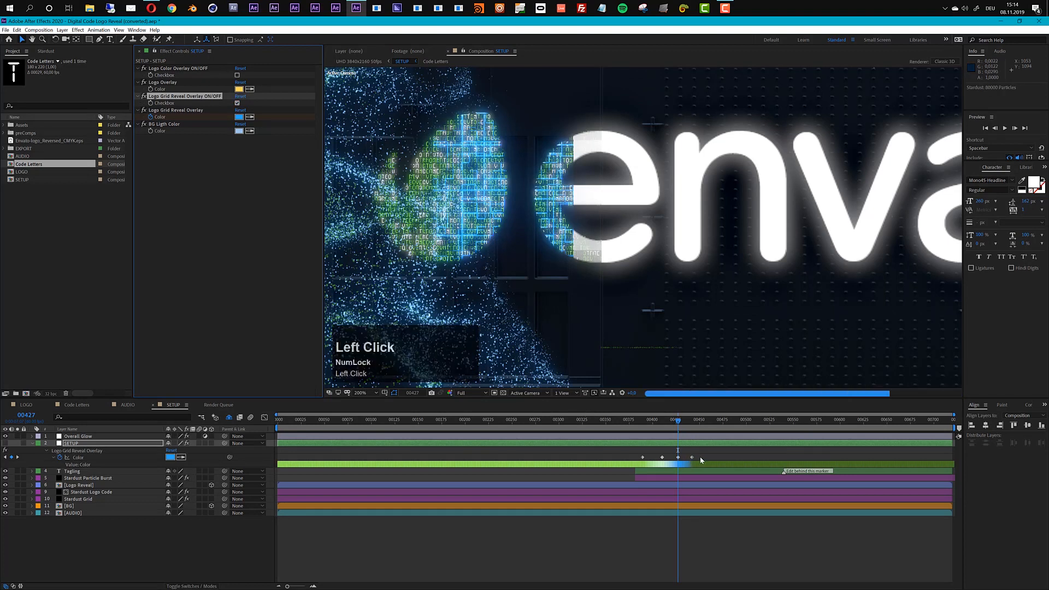
Remove the animation from the grid reveal overlay color and set it to a constant magenta
{"action": "left_click", "coordinate": [60, 459]}
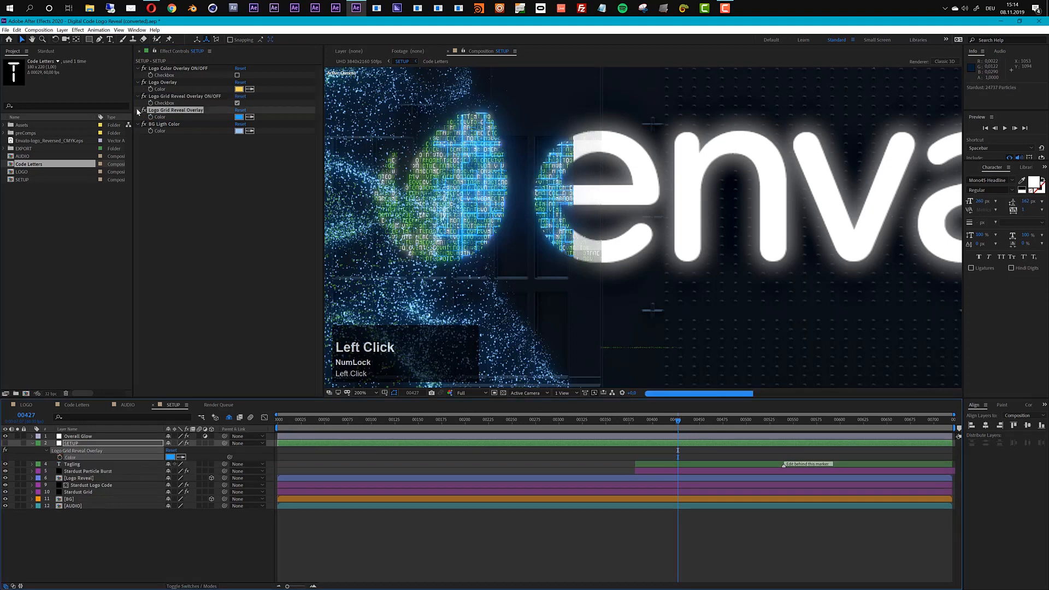
{"action": "left_click", "coordinate": [239, 116]}
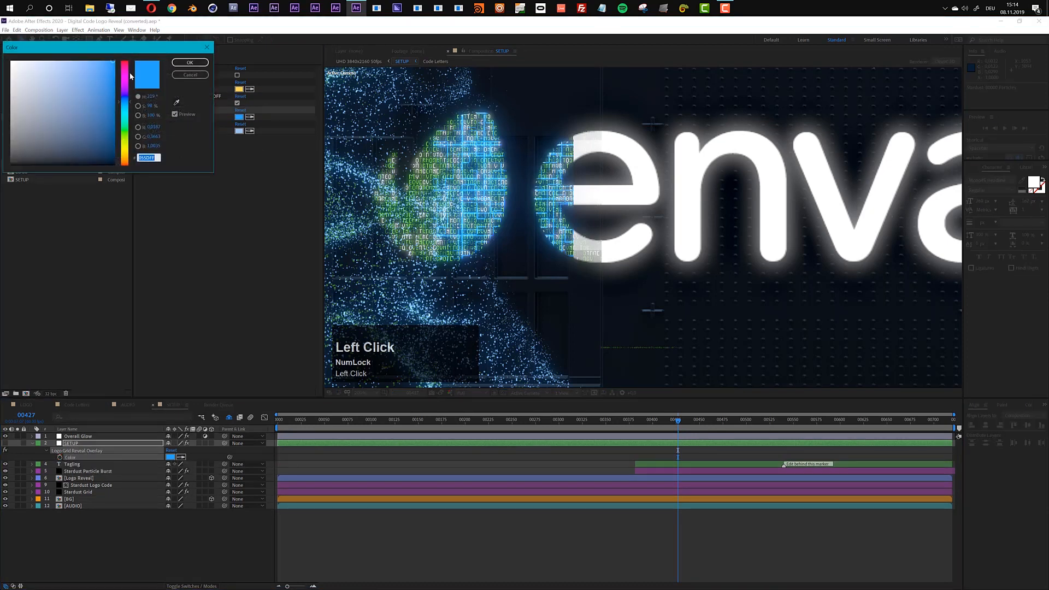
{"action": "left_click", "coordinate": [124, 84]}
{"action": "left_click_drag", "start_coordinate": [111, 62], "coordinate": [118, 57]}
{"action": "left_click", "coordinate": [189, 63]}
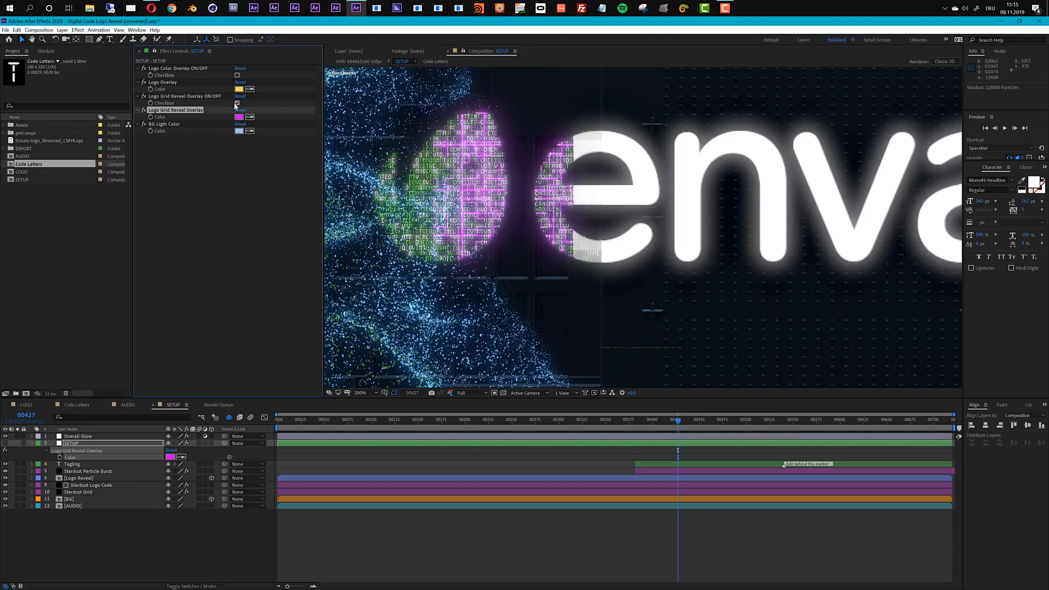
Disable the logo grid reveal overlay and go to frame 494 with the whole composition in view at 50%
{"action": "left_click", "coordinate": [237, 104]}
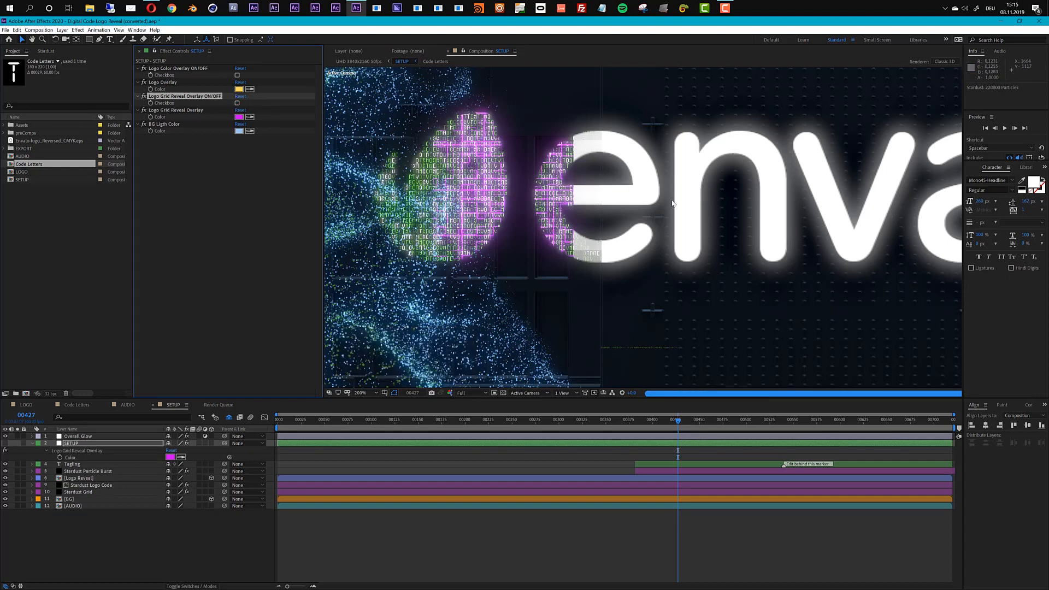
{"action": "scroll", "coordinate": [697, 194], "scroll_direction": "down", "scroll_amount": 2}
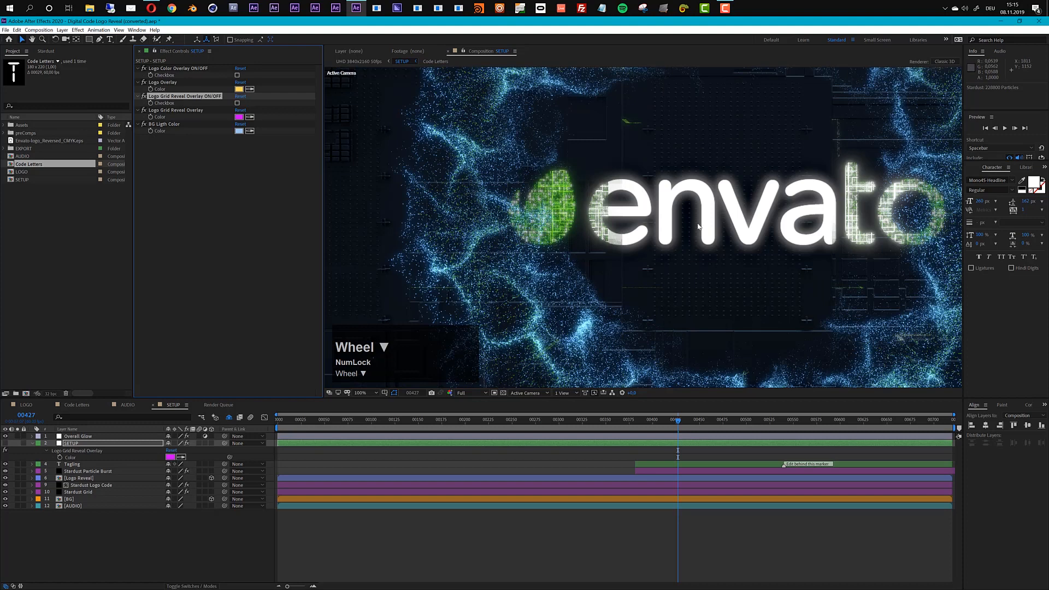
{"action": "scroll", "coordinate": [698, 226], "scroll_direction": "down", "scroll_amount": 1}
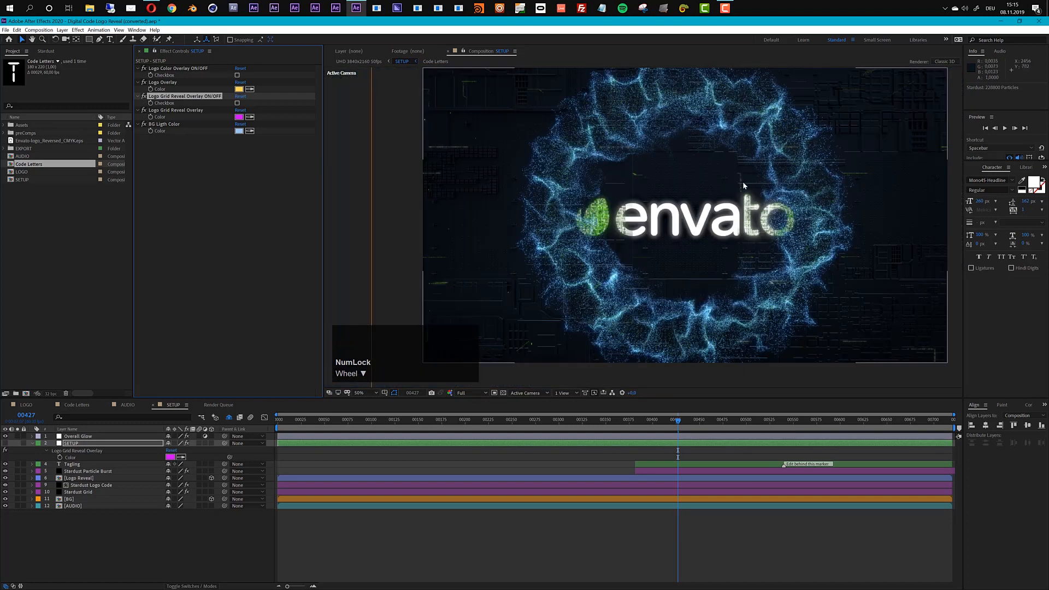
{"action": "left_click", "coordinate": [741, 420]}
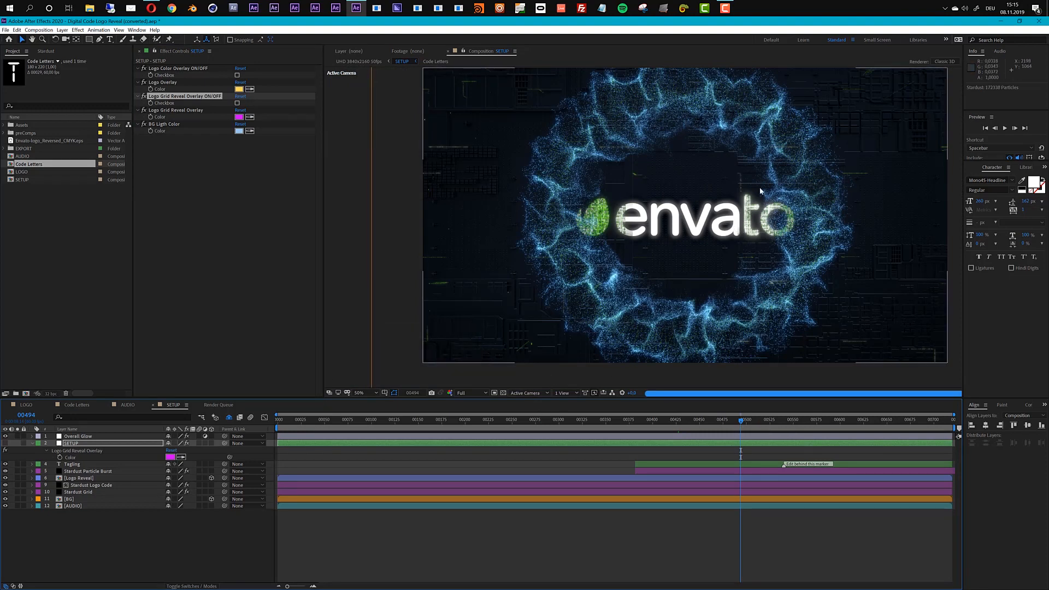
Try a light green for the BG light color
{"action": "left_click", "coordinate": [239, 131]}
{"action": "left_click_drag", "start_coordinate": [126, 109], "coordinate": [125, 135]}
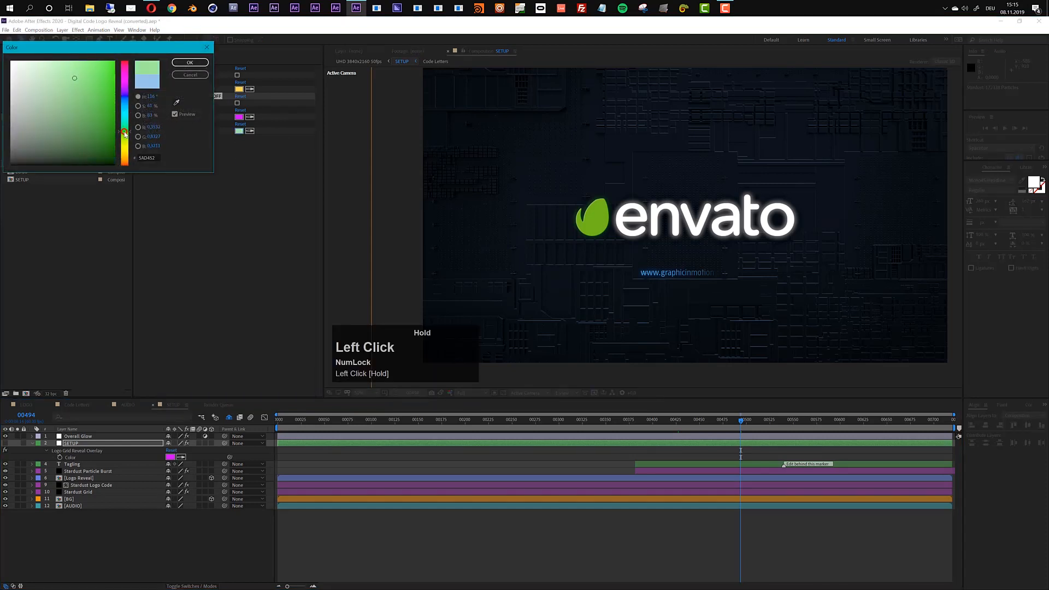
{"action": "left_click", "coordinate": [190, 62]}
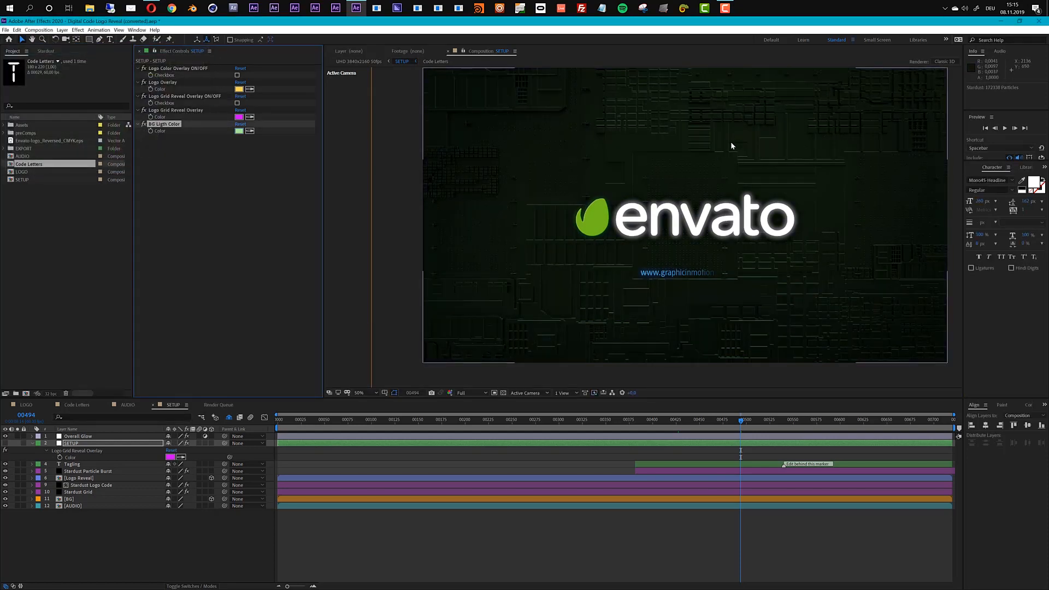
Try pink, brown, near-white and dark olive for the BG light color, discard them and undo the light green change
{"action": "left_click", "coordinate": [238, 130]}
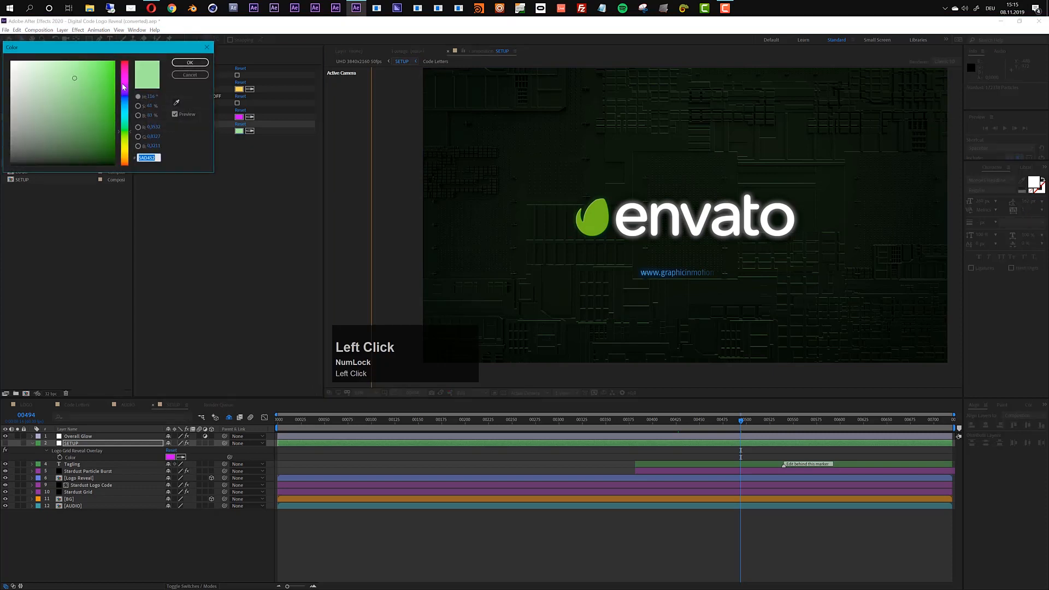
{"action": "left_click_drag", "start_coordinate": [124, 84], "coordinate": [124, 80]}
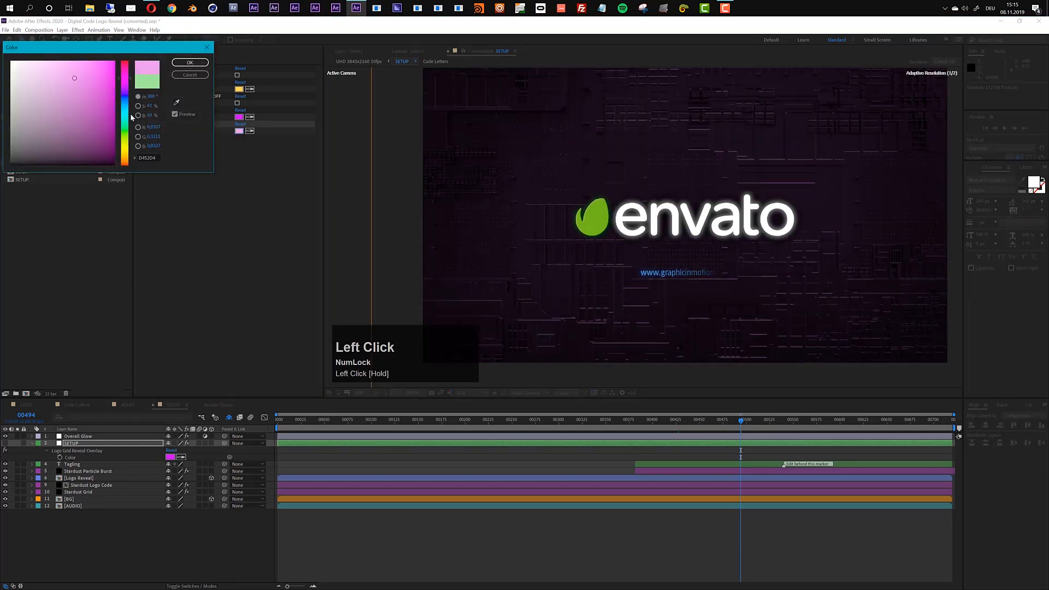
{"action": "left_click_drag", "start_coordinate": [125, 149], "coordinate": [126, 158]}
{"action": "mouse_move", "coordinate": [86, 82]}
{"action": "left_mouse_down"}
{"action": "mouse_move", "coordinate": [91, 110]}
{"action": "mouse_move", "coordinate": [112, 133]}
{"action": "left_mouse_up"}
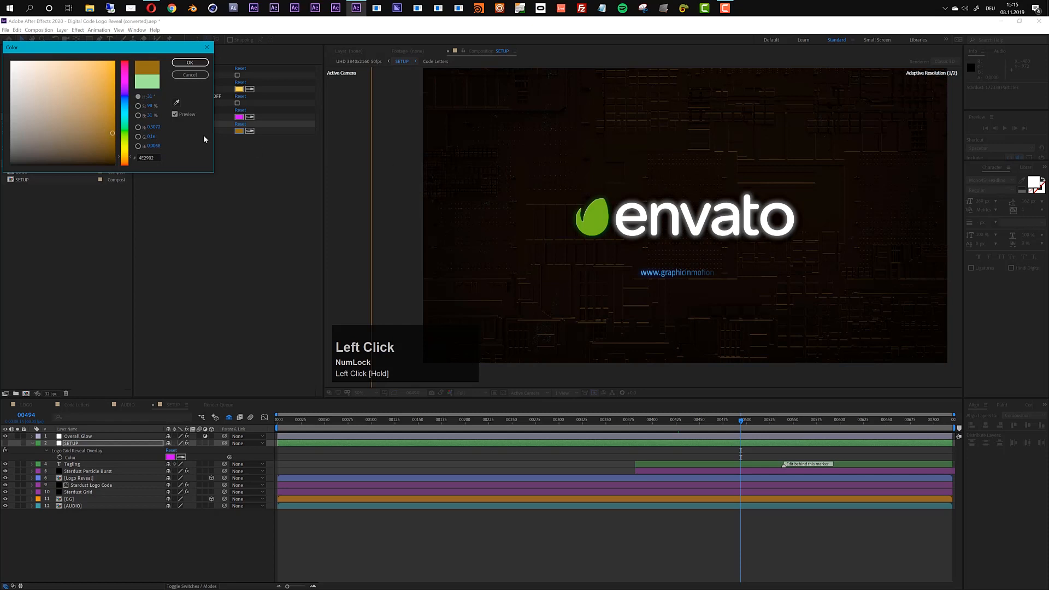
{"action": "mouse_move", "coordinate": [65, 97]}
{"action": "left_mouse_down"}
{"action": "mouse_move", "coordinate": [47, 70]}
{"action": "mouse_move", "coordinate": [18, 63]}
{"action": "left_mouse_up"}
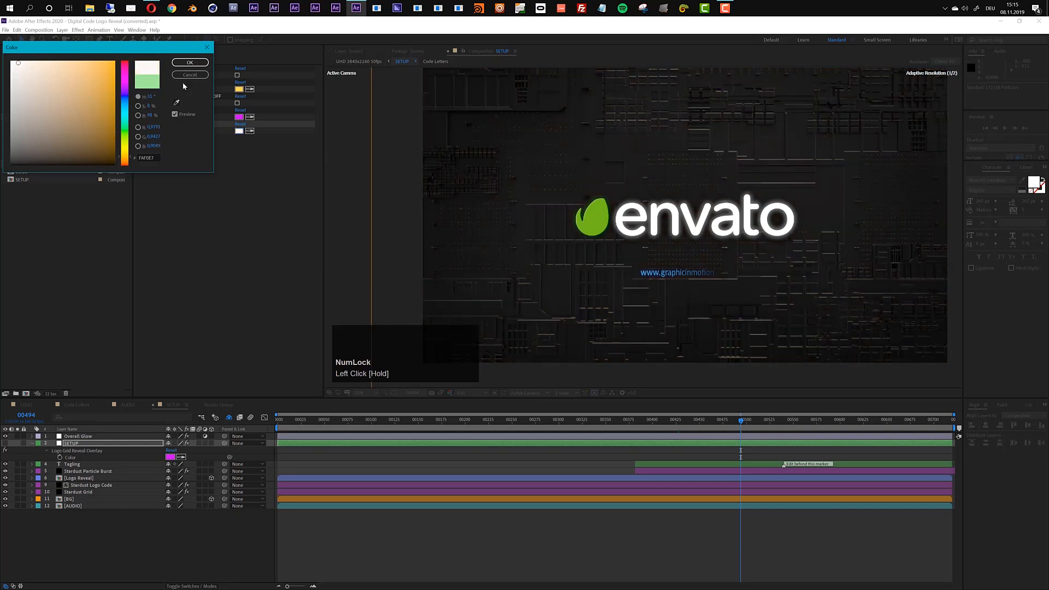
{"action": "mouse_move", "coordinate": [97, 113]}
{"action": "left_mouse_down"}
{"action": "mouse_move", "coordinate": [115, 157]}
{"action": "mouse_move", "coordinate": [124, 145]}
{"action": "left_mouse_up"}
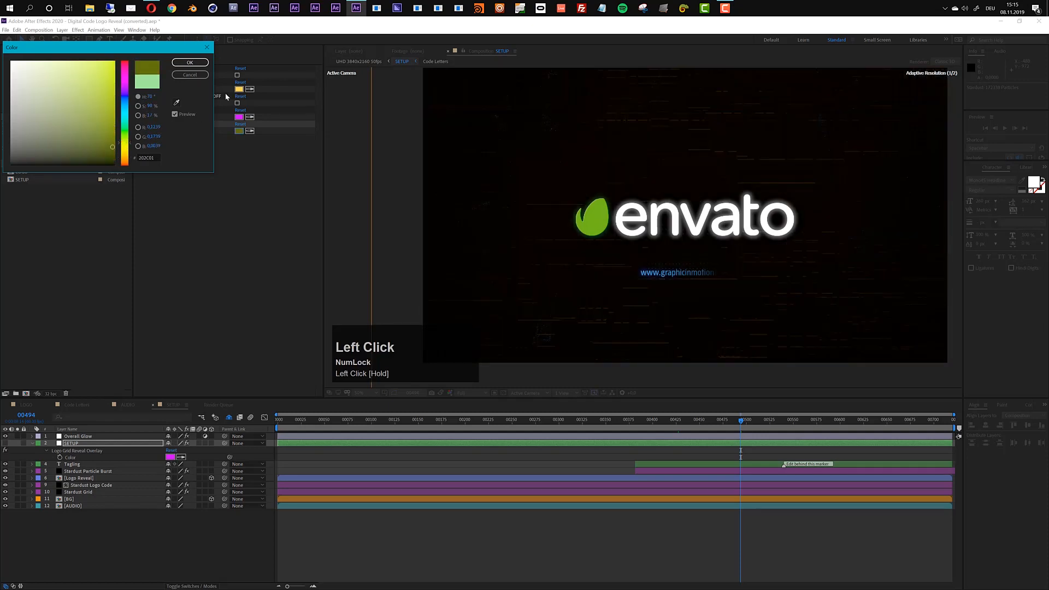
{"action": "left_click", "coordinate": [190, 75]}
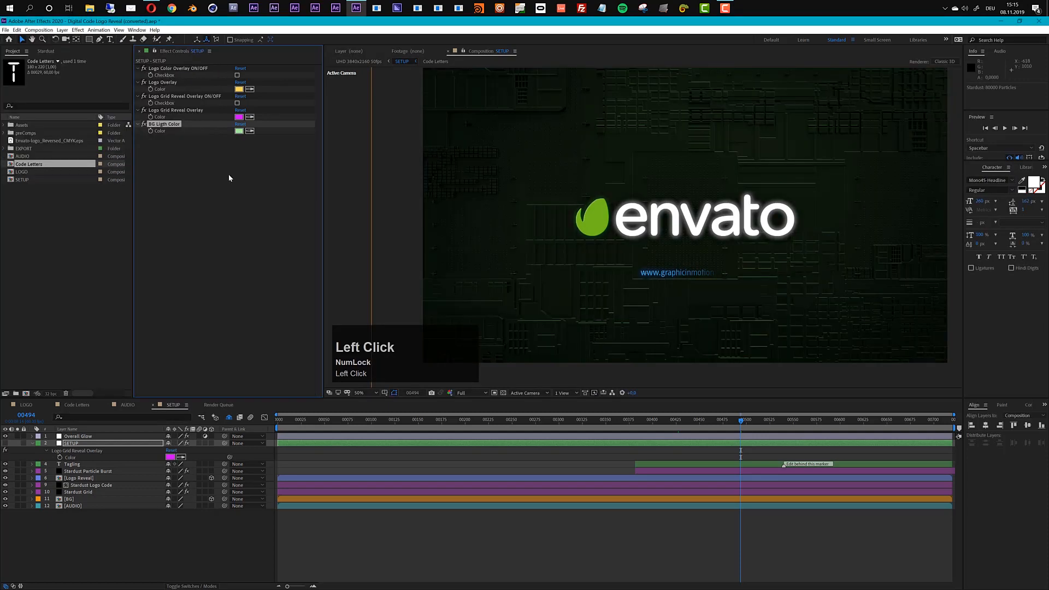
{"action": "key", "text": "ctrl+z"}
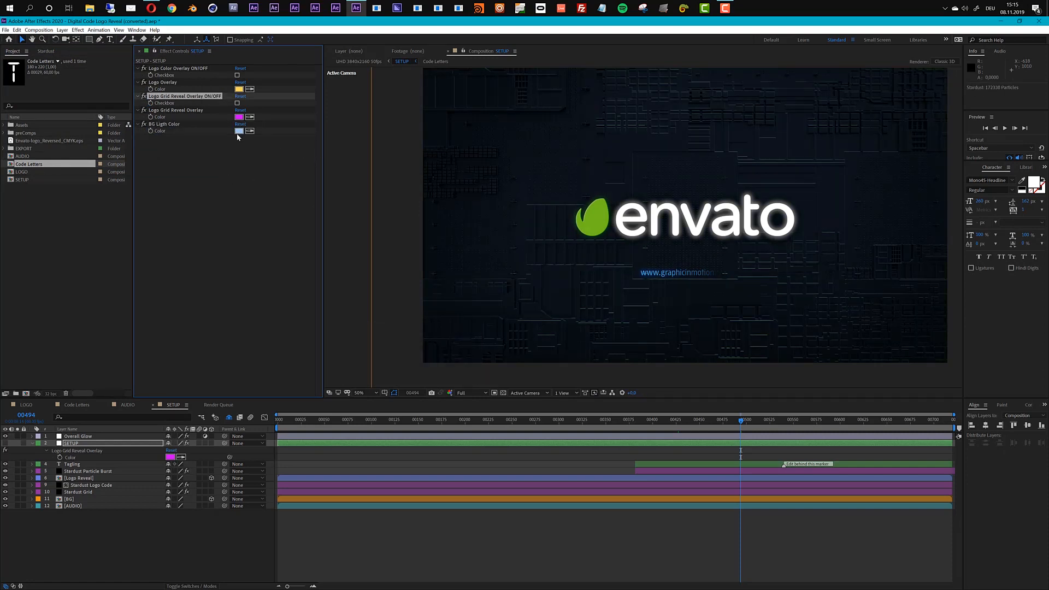
Set the BG light color to a slightly darker, muted blue
{"action": "left_click", "coordinate": [239, 131]}
{"action": "left_click_drag", "start_coordinate": [76, 96], "coordinate": [73, 105]}
{"action": "left_click", "coordinate": [189, 62]}
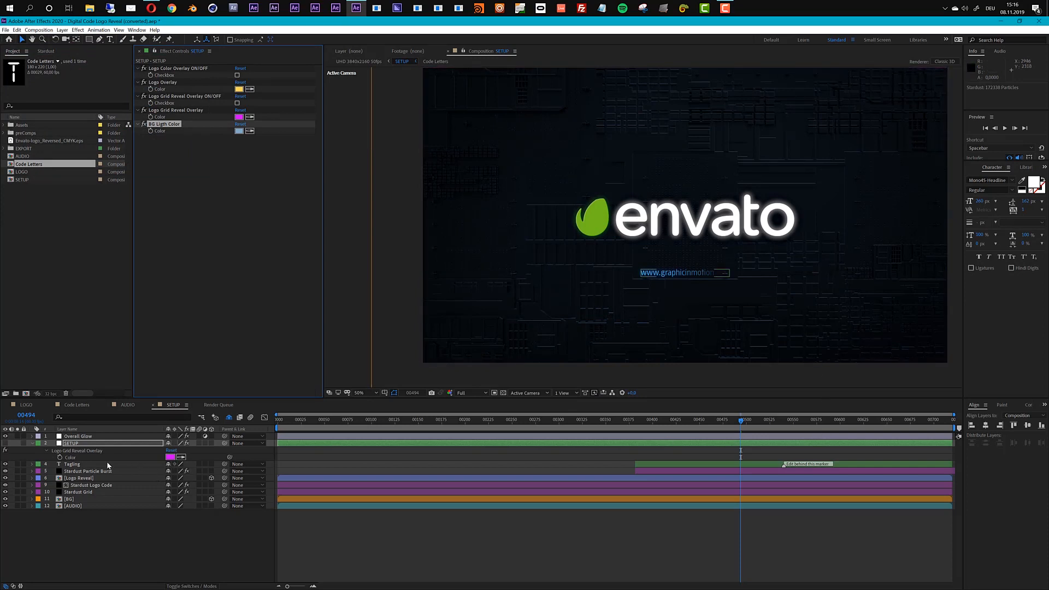
Select the tagline text layer and check it at frames 550 and 452
{"action": "left_click", "coordinate": [82, 464]}
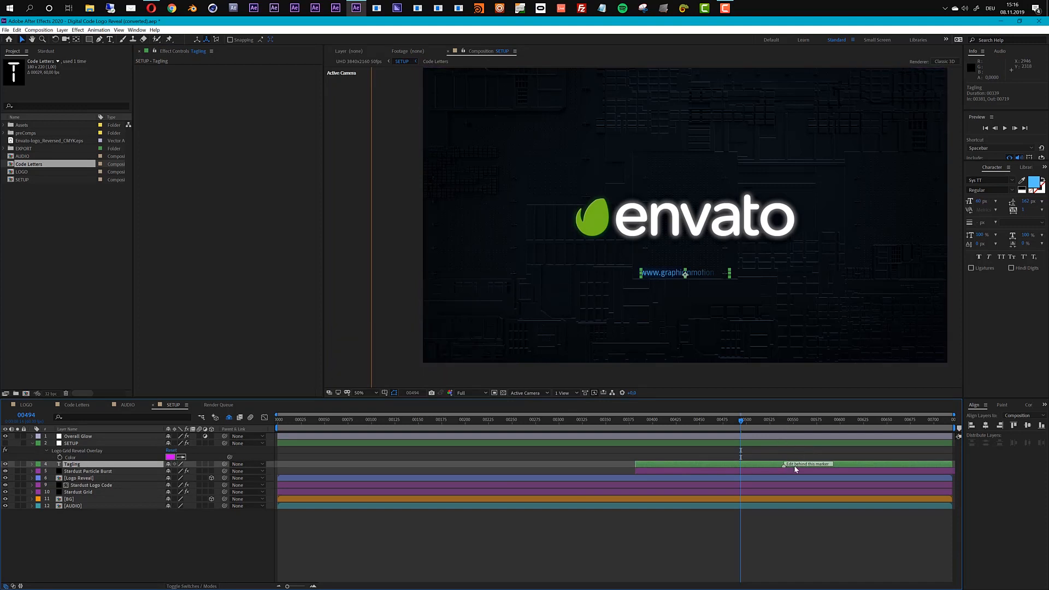
{"action": "left_click", "coordinate": [792, 421]}
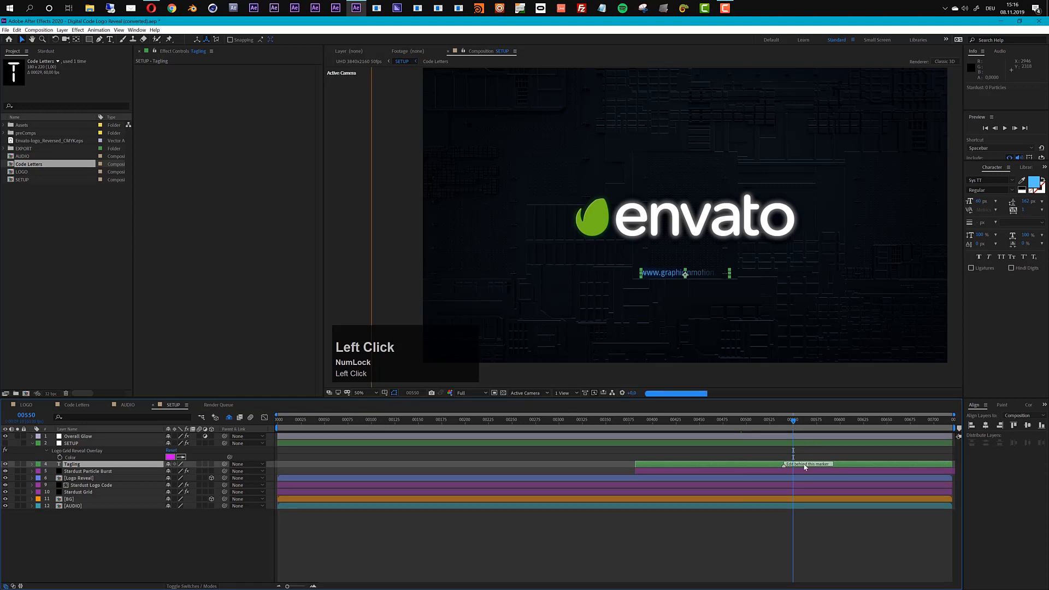
{"action": "left_click", "coordinate": [699, 420]}
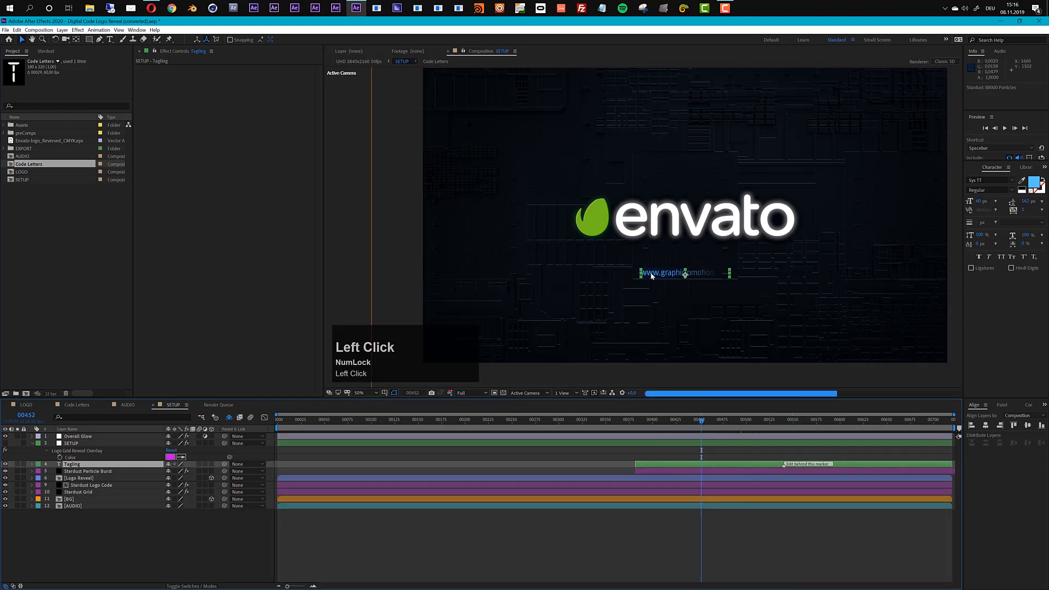
Open the tagline text for editing at frame 560, leave text editing and return to the Selection tool
{"action": "left_click", "coordinate": [802, 422]}
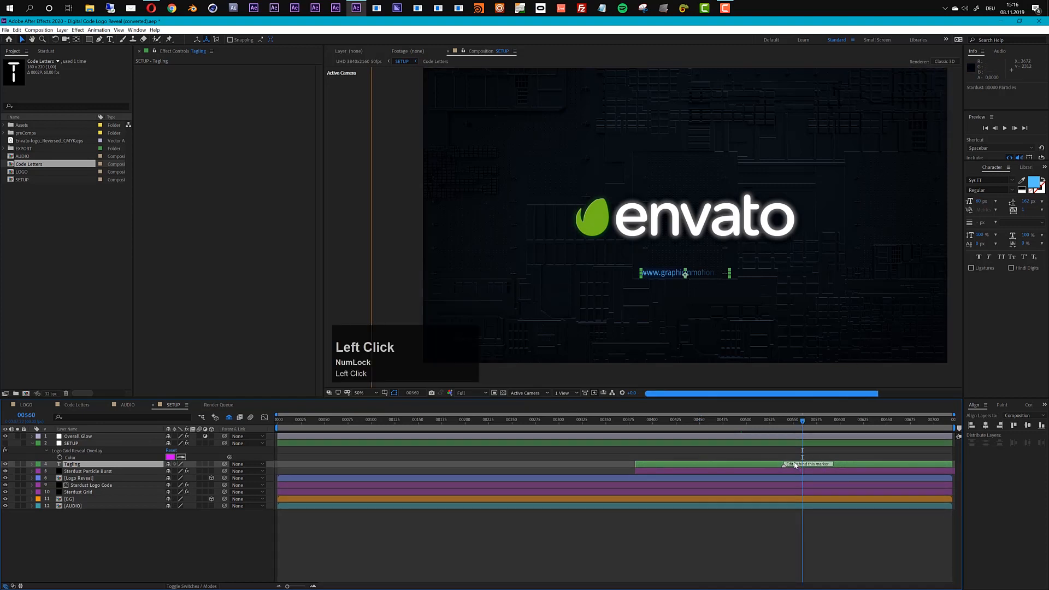
{"action": "double_click", "coordinate": [857, 464]}
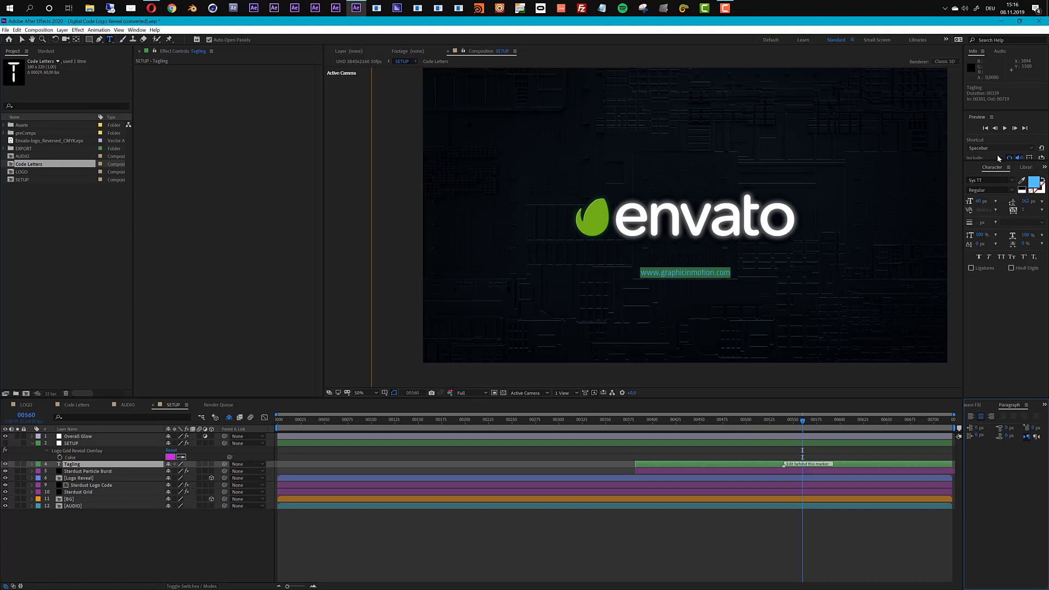
{"action": "left_click", "coordinate": [136, 31]}
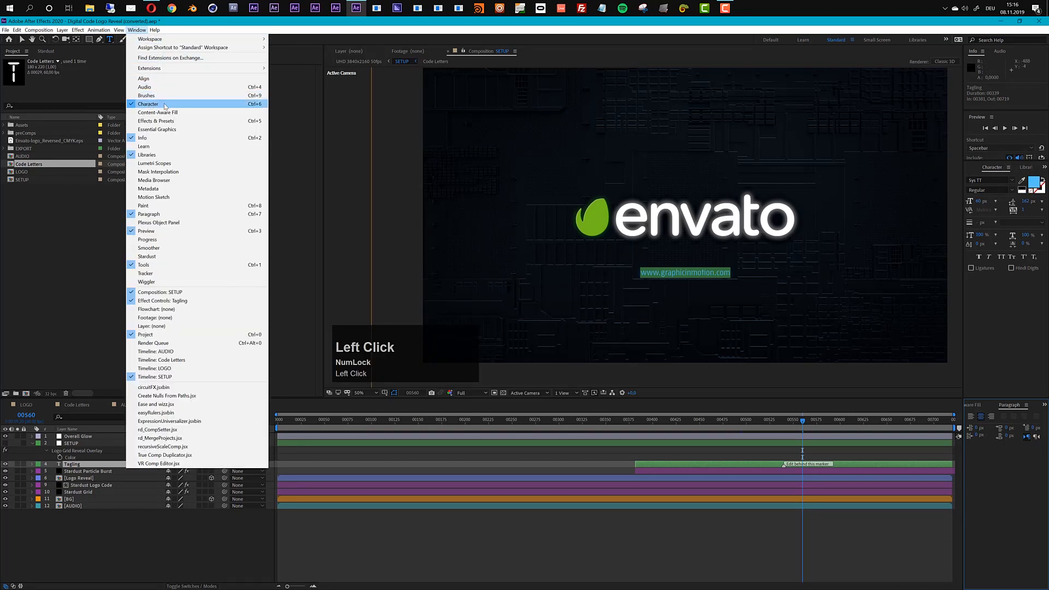
{"action": "left_click", "coordinate": [535, 528]}
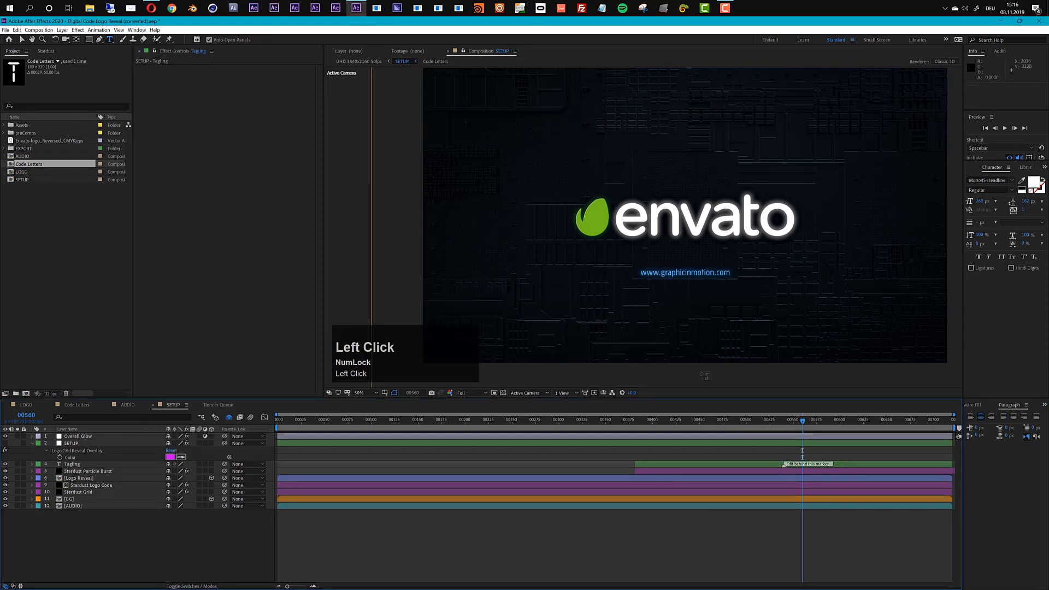
{"action": "left_click", "coordinate": [22, 39]}
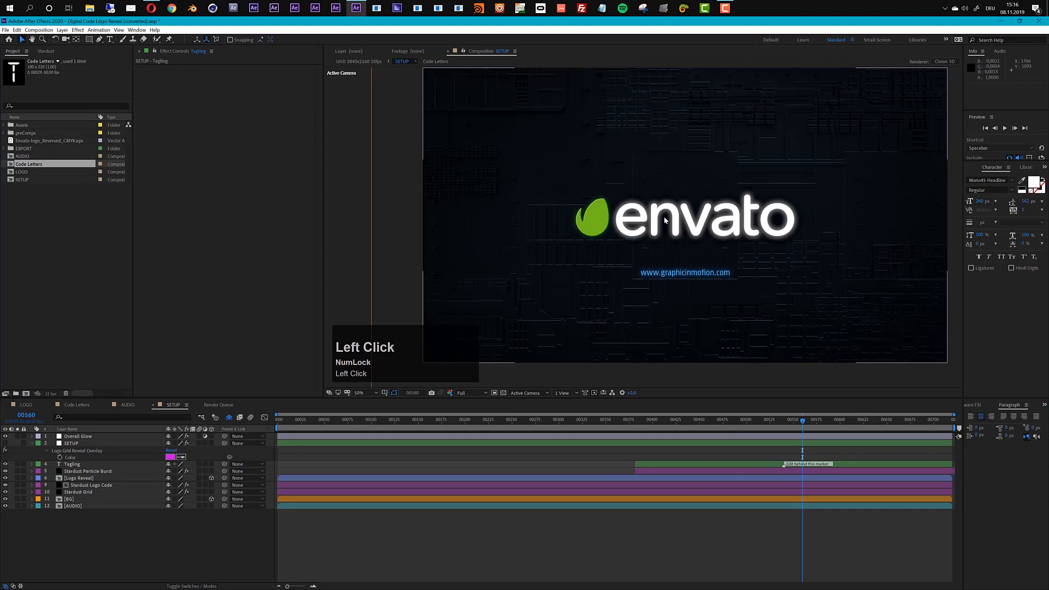
{"action": "scroll", "coordinate": [630, 217], "scroll_direction": "up", "scroll_amount": 2}
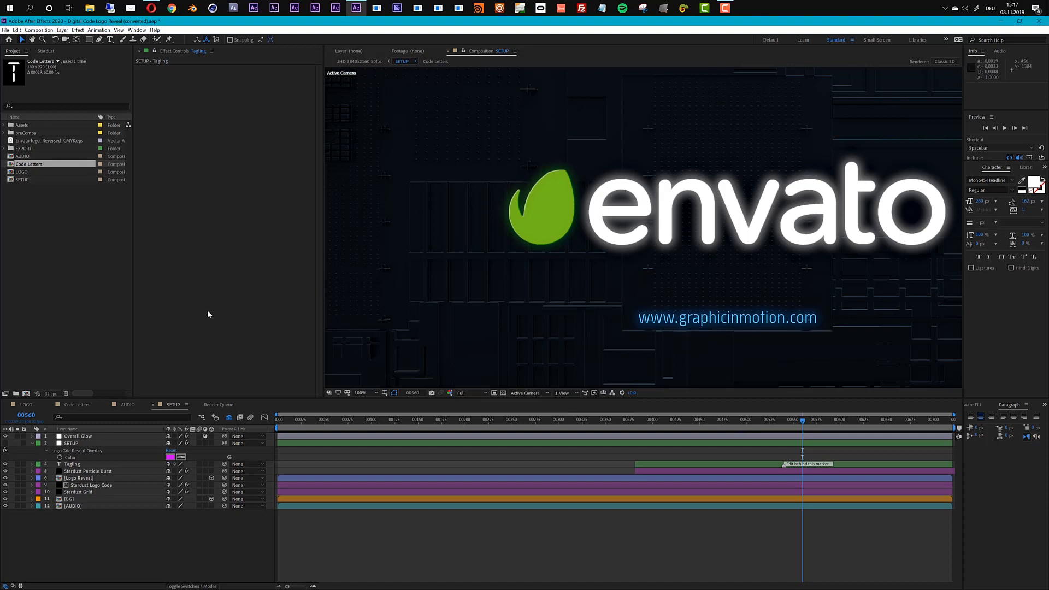
Try moving the Tagling and Logo Reveal layers above Overall Glow, check frames 254 and 550, and undo the move
{"action": "left_click", "coordinate": [79, 478]}
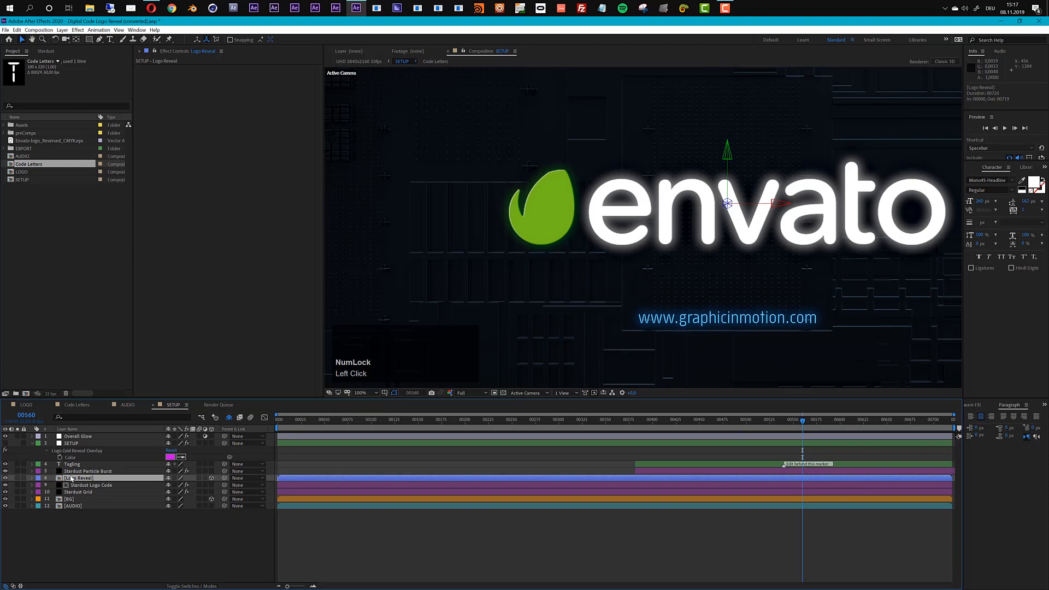
{"action": "left_click", "coordinate": [71, 465], "text": "ctrl"}
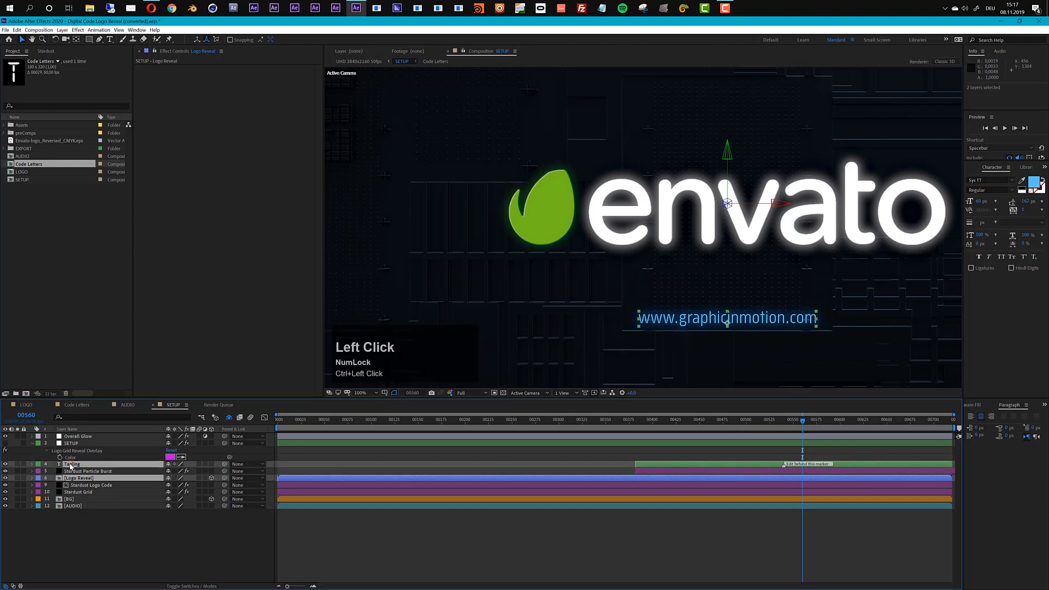
{"action": "left_click_drag", "start_coordinate": [71, 465], "coordinate": [74, 436]}
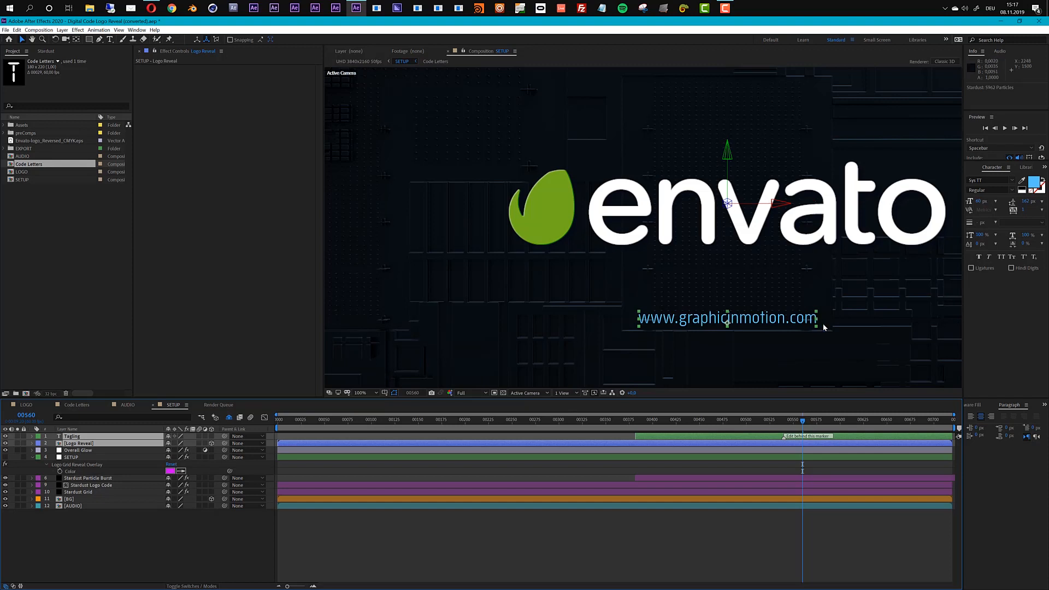
{"action": "left_click", "coordinate": [516, 426]}
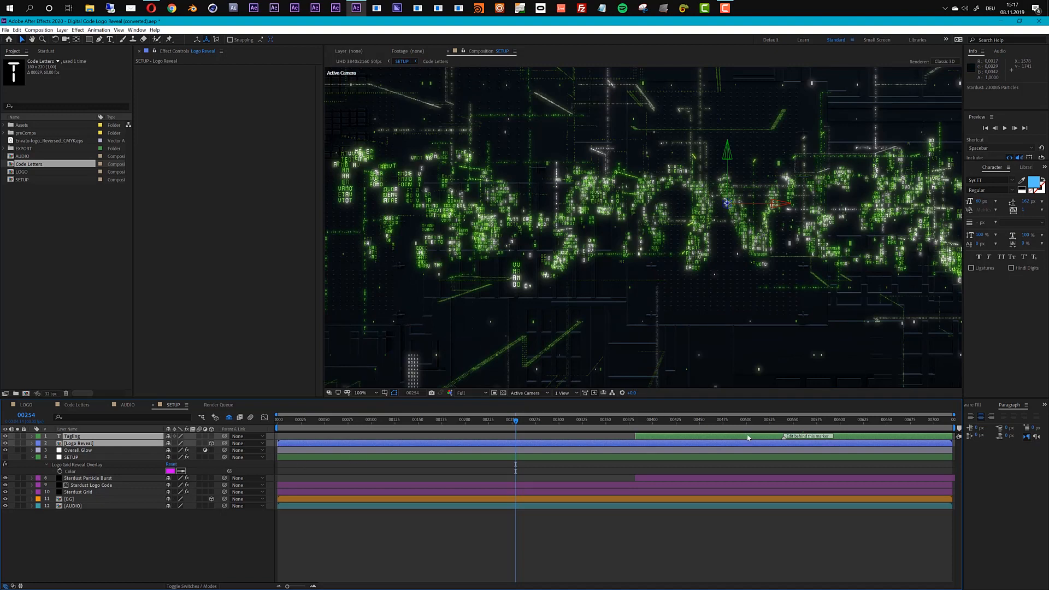
{"action": "left_click", "coordinate": [793, 420]}
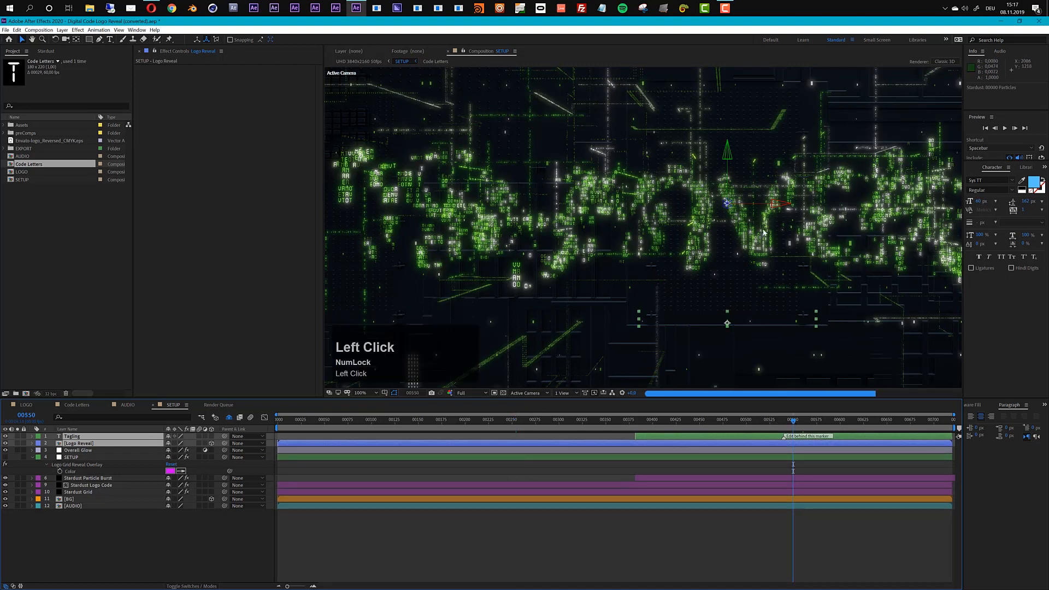
{"action": "scroll", "coordinate": [753, 240], "scroll_direction": "down", "scroll_amount": 2}
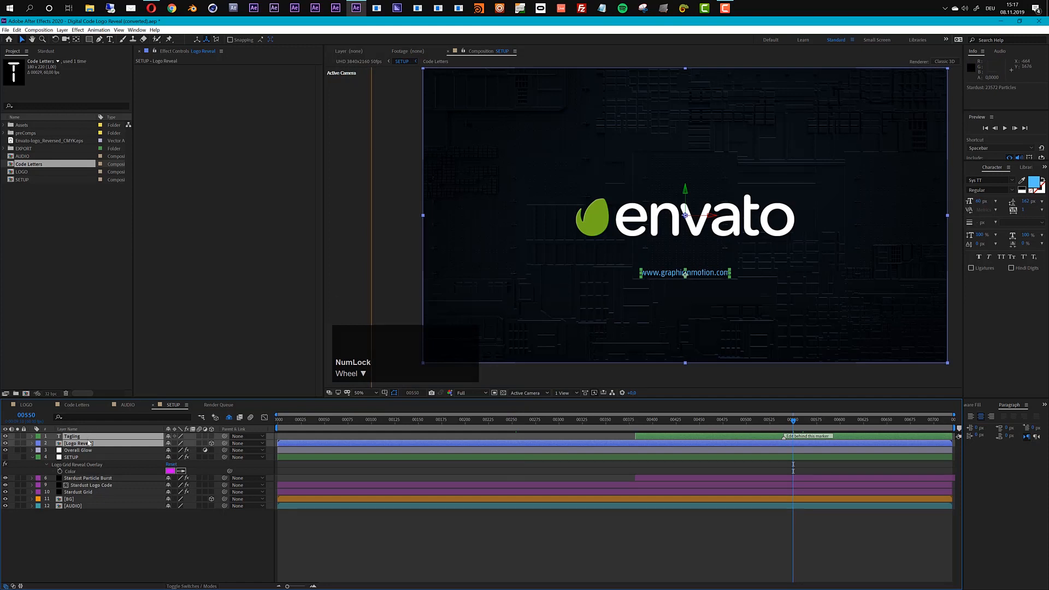
{"action": "key", "text": "ctrl+z"}
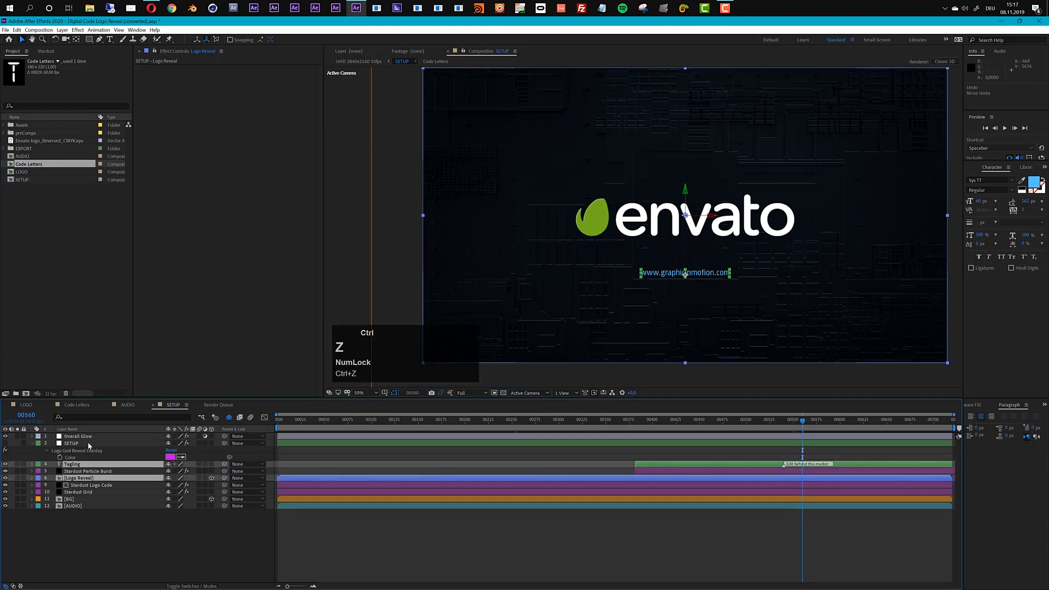
Select the Overall Glow layer at frame 207 and examine its Glow effect on the code particles up close
{"action": "left_click", "coordinate": [471, 419]}
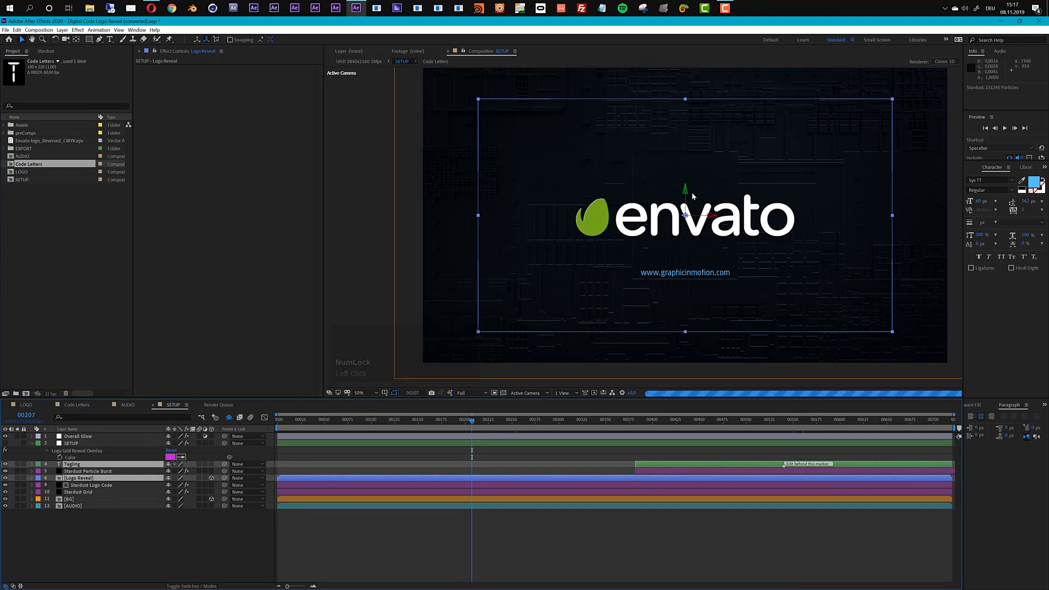
{"action": "scroll", "coordinate": [642, 221], "scroll_direction": "up", "scroll_amount": 2}
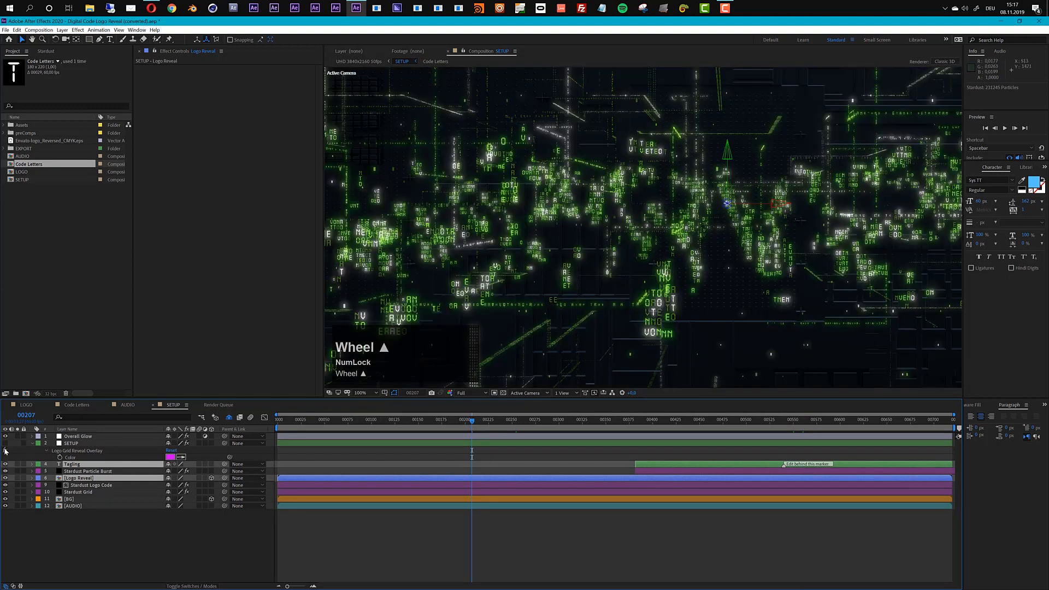
{"action": "left_click", "coordinate": [64, 438]}
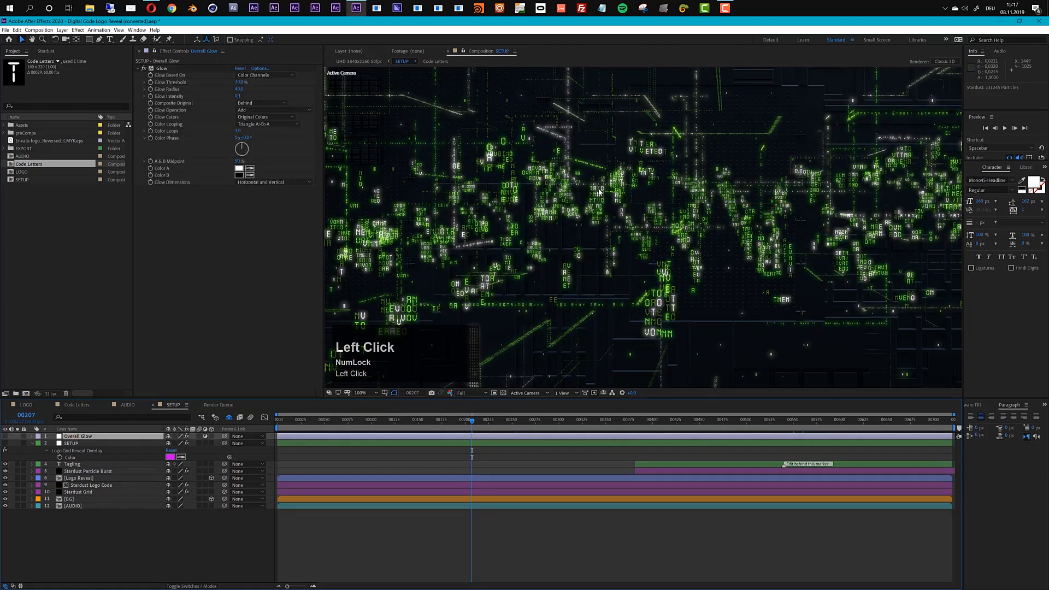
{"action": "scroll", "coordinate": [645, 227], "scroll_direction": "up", "scroll_amount": 1}
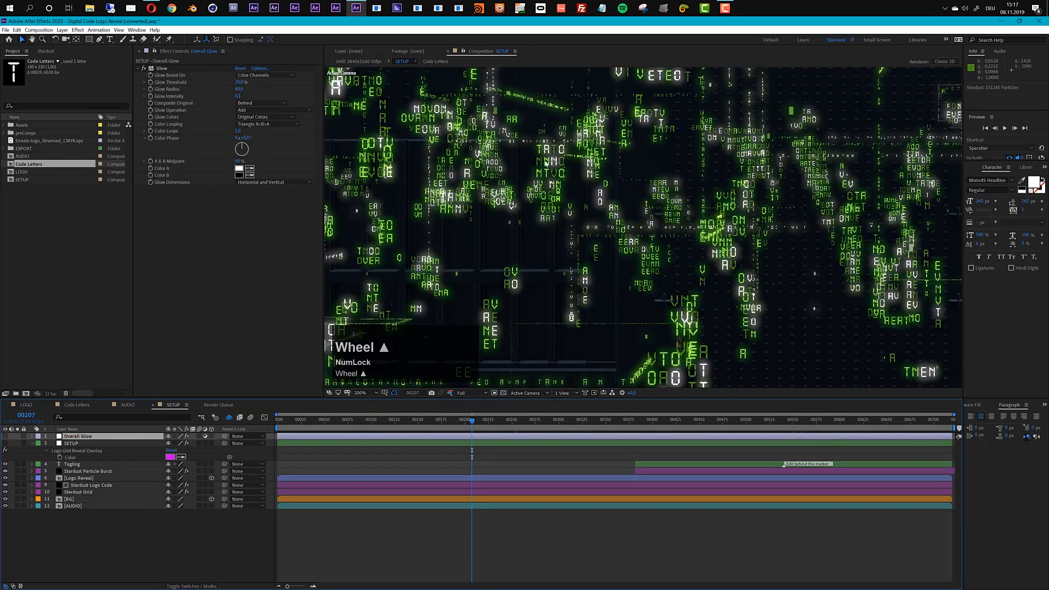
{"action": "scroll", "coordinate": [711, 194], "scroll_direction": "down", "scroll_amount": 1}
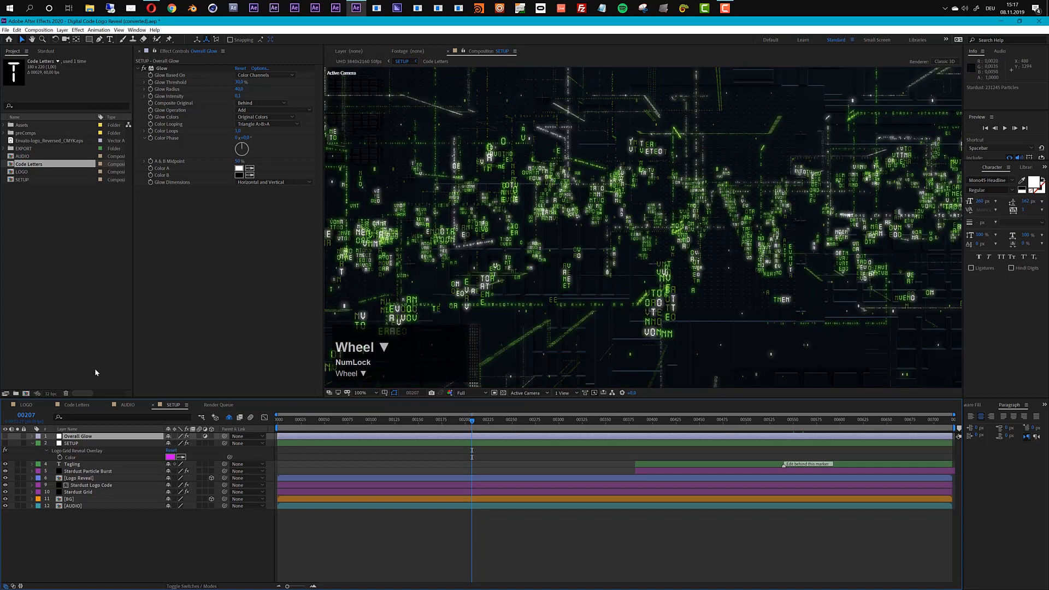
{"action": "scroll", "coordinate": [654, 314], "scroll_direction": "down", "scroll_amount": 1}
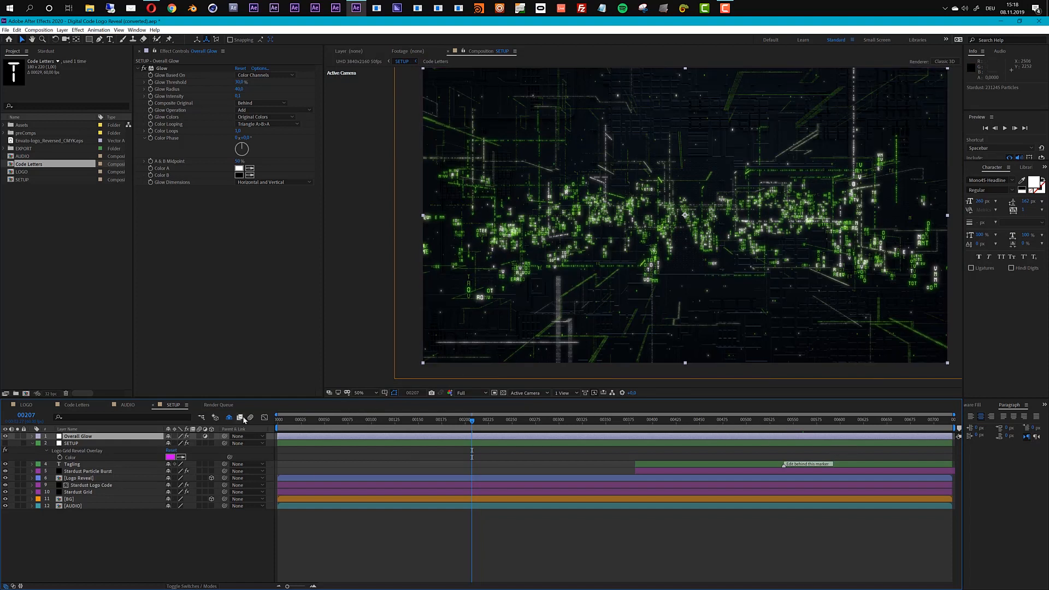
Show the hidden shy layers, review Camera 1's camera options, and collapse the Camera 1 and SETUP layer properties
{"action": "left_click", "coordinate": [228, 418]}
{"action": "left_click", "coordinate": [77, 465]}
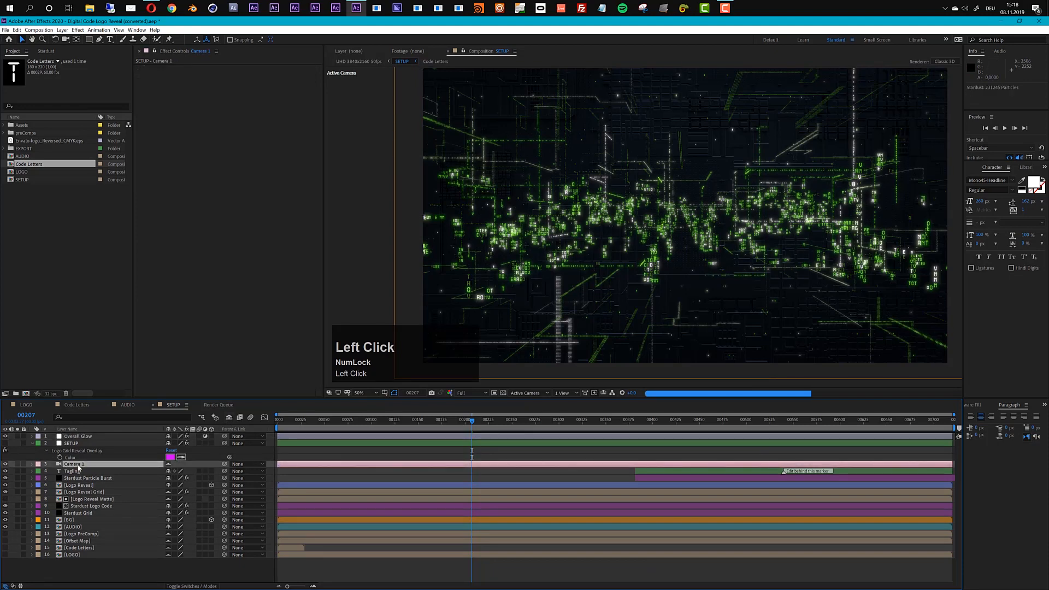
{"action": "key", "text": "a"}
{"action": "key", "text": "a"}
{"action": "left_click", "coordinate": [155, 486]}
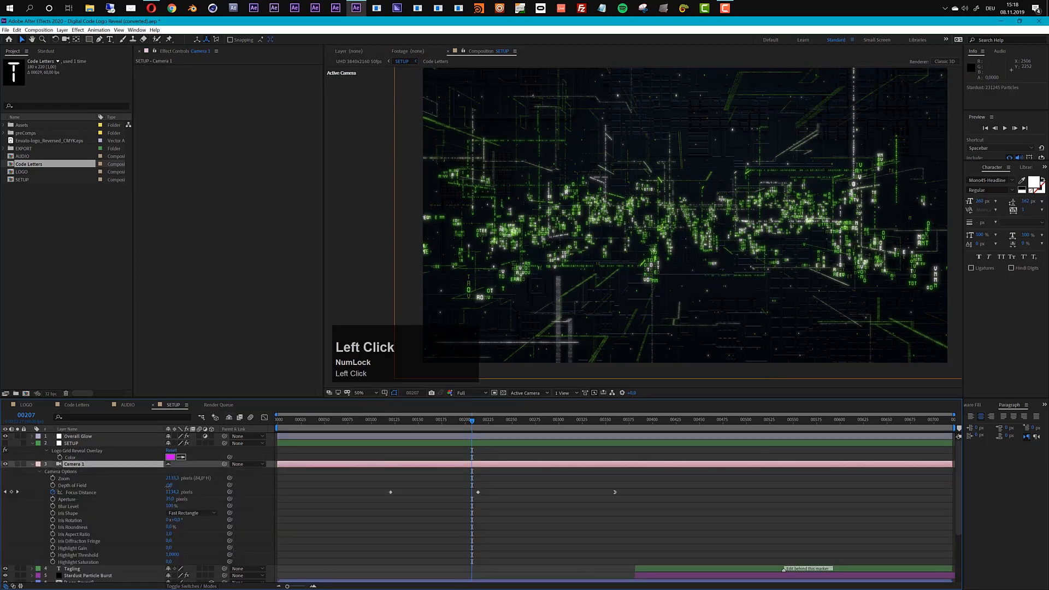
{"action": "left_click", "coordinate": [32, 464]}
{"action": "left_click", "coordinate": [32, 444]}
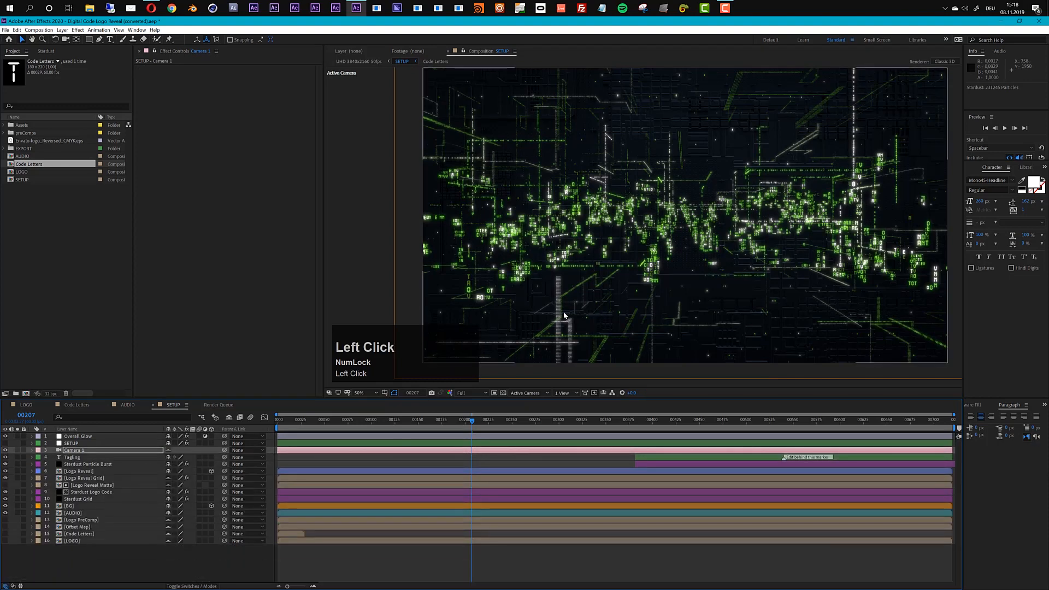
Check frame 99 of the SETUP composition, view the AUDIO composition and return to SETUP
{"action": "left_click", "coordinate": [370, 419]}
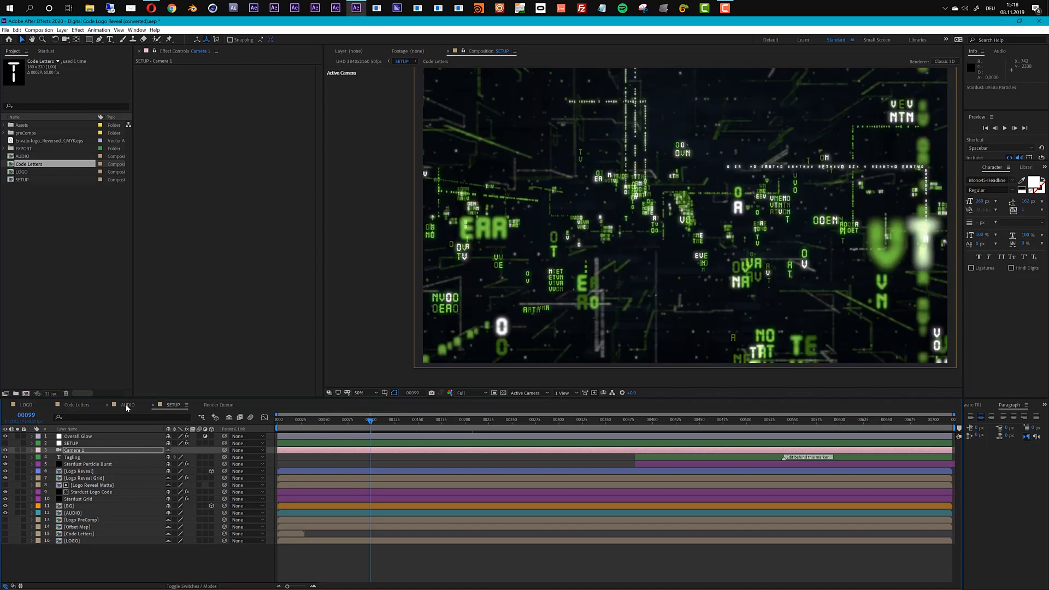
{"action": "left_click", "coordinate": [128, 406]}
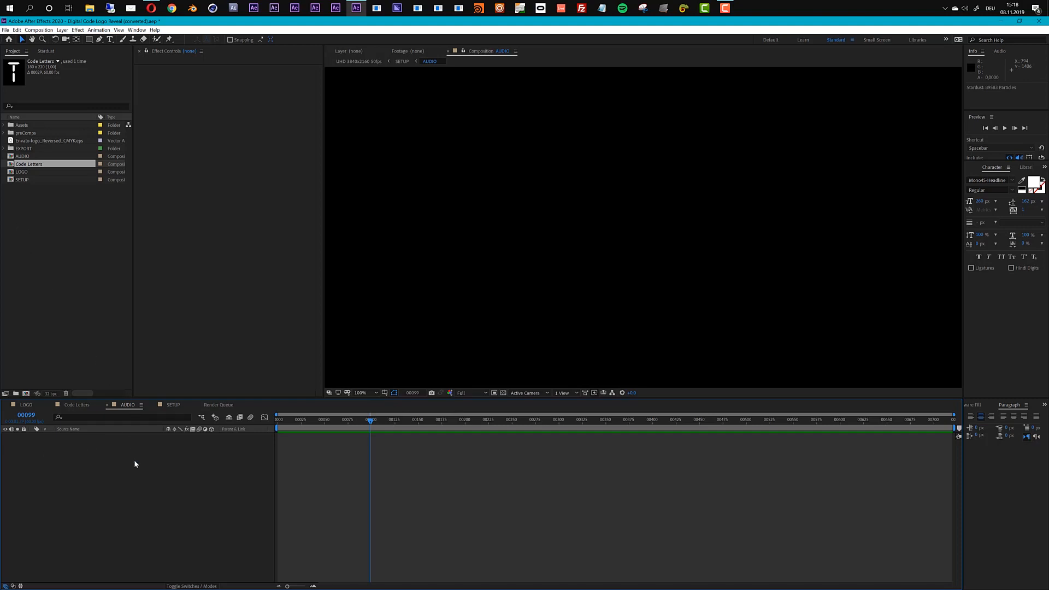
{"action": "left_click", "coordinate": [173, 404]}
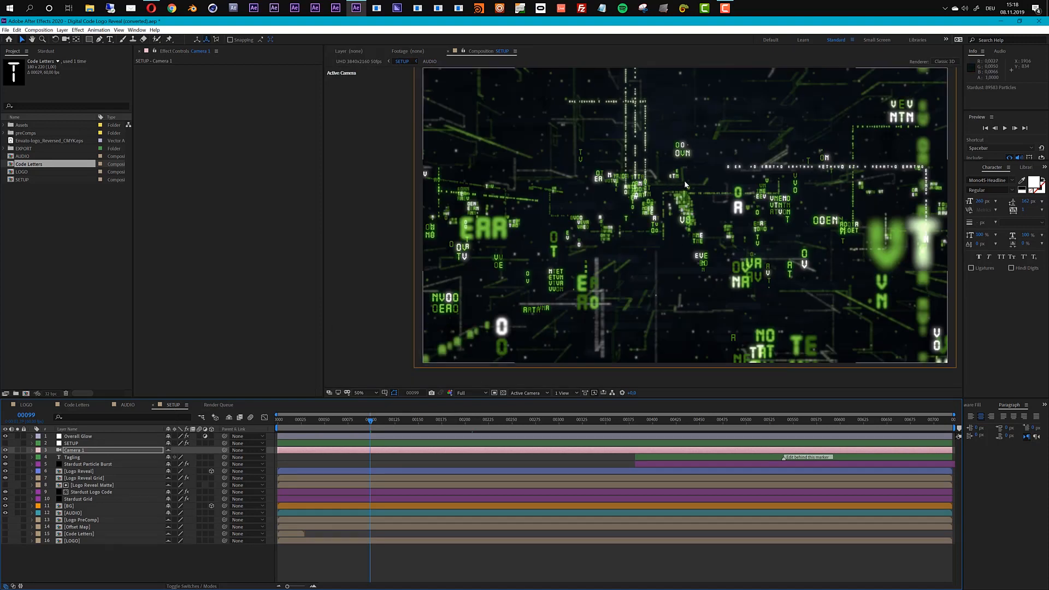
Expand the EXPORT folder and look through its FullHD 1920x1080 compositions from 29.97 to 60 fps
{"action": "left_click", "coordinate": [25, 150]}
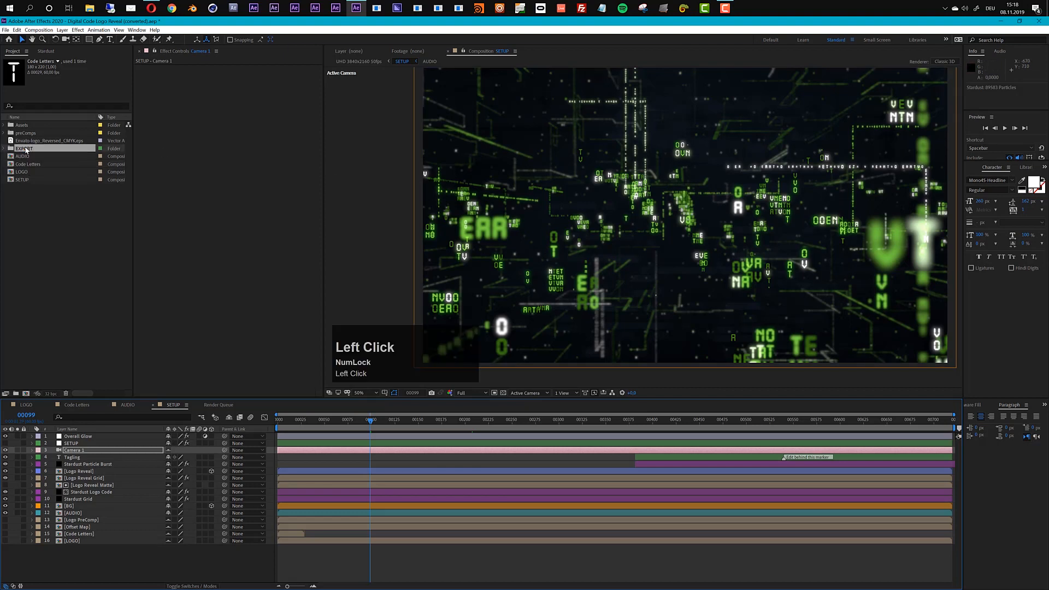
{"action": "left_click", "coordinate": [5, 149]}
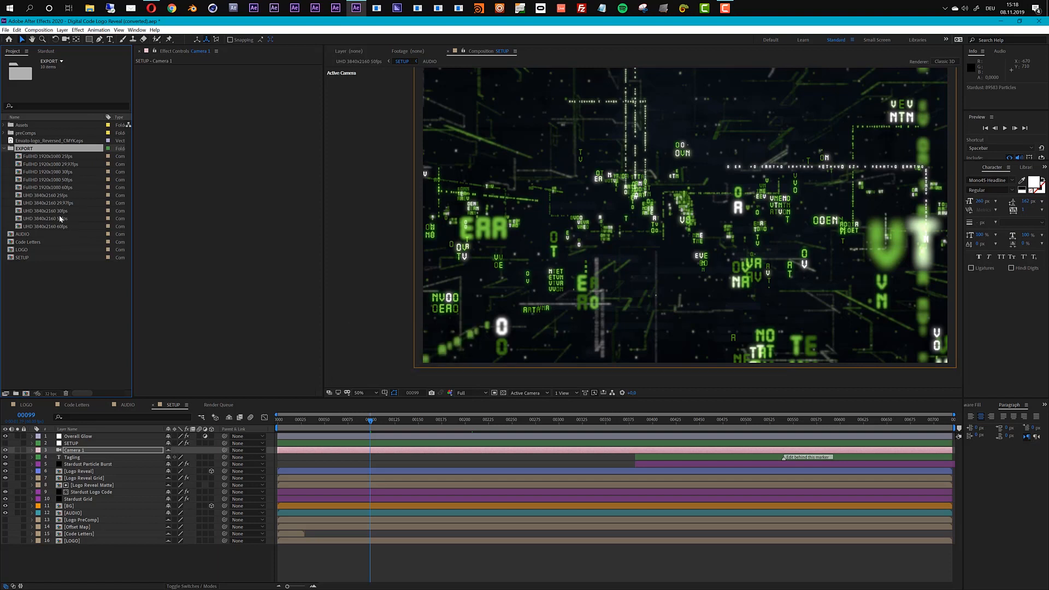
{"action": "left_click", "coordinate": [43, 164]}
{"action": "left_click", "coordinate": [42, 171]}
{"action": "left_click", "coordinate": [39, 180]}
{"action": "left_click", "coordinate": [33, 187]}
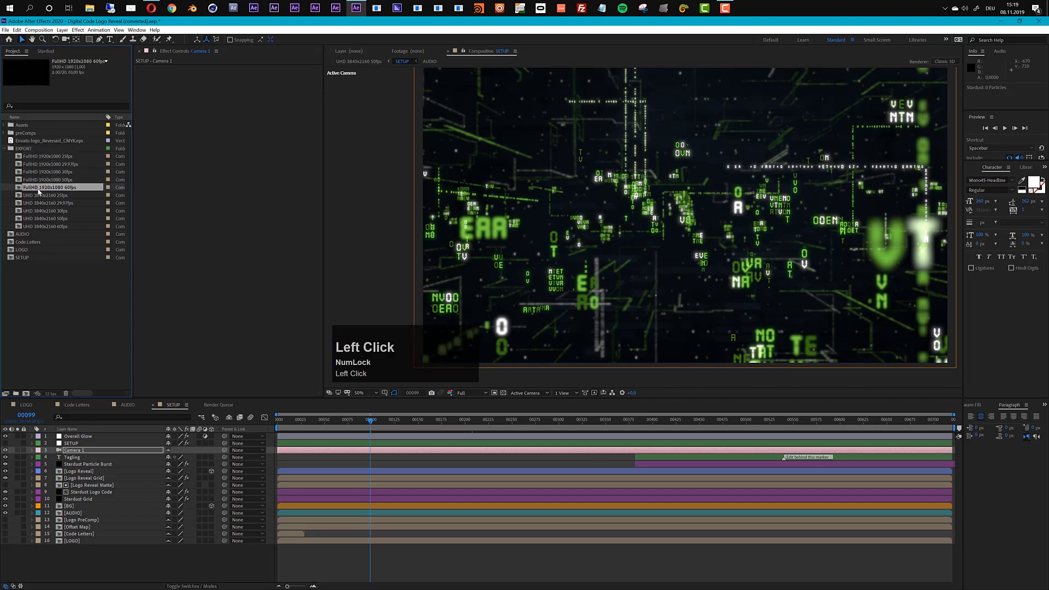
Look through the UHD 3840x2160 export compositions and open the 50 fps one
{"action": "left_click", "coordinate": [41, 196]}
{"action": "left_click", "coordinate": [43, 203]}
{"action": "left_click", "coordinate": [45, 211]}
{"action": "left_click", "coordinate": [46, 219]}
{"action": "left_click", "coordinate": [48, 227]}
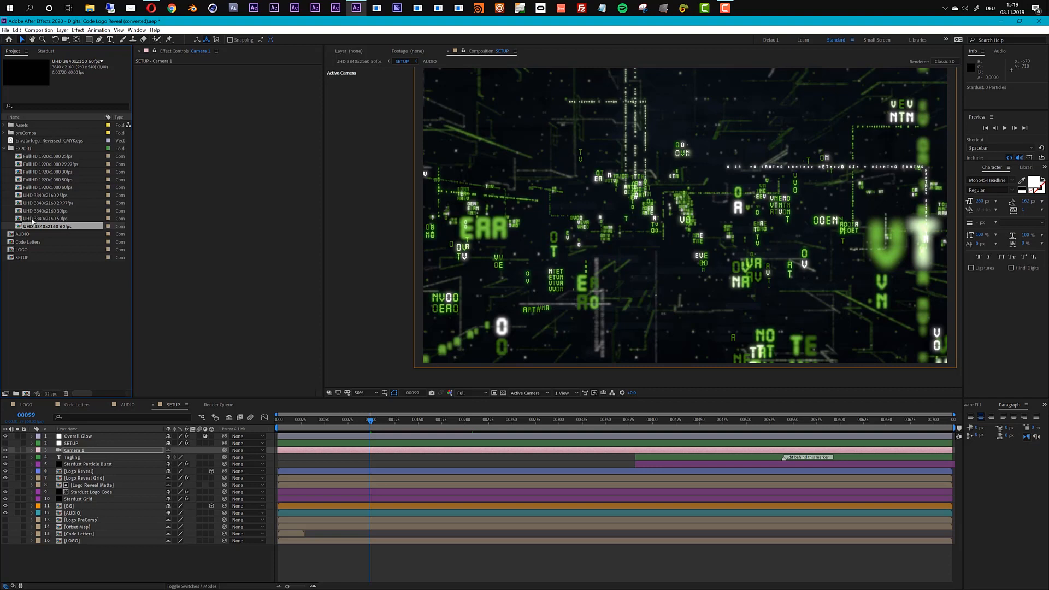
{"action": "left_click", "coordinate": [53, 219]}
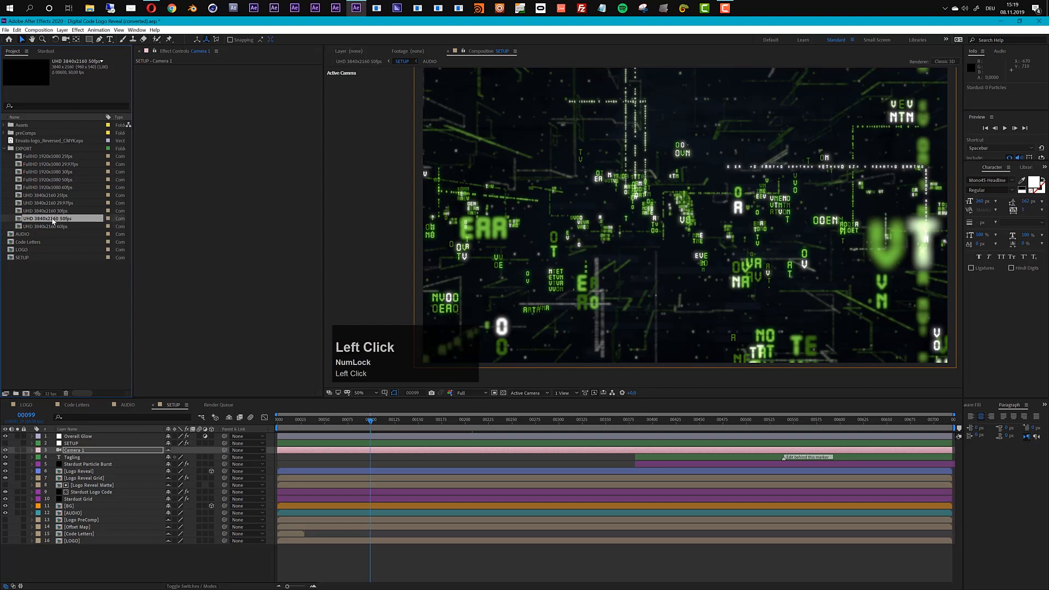
{"action": "double_click", "coordinate": [60, 219]}
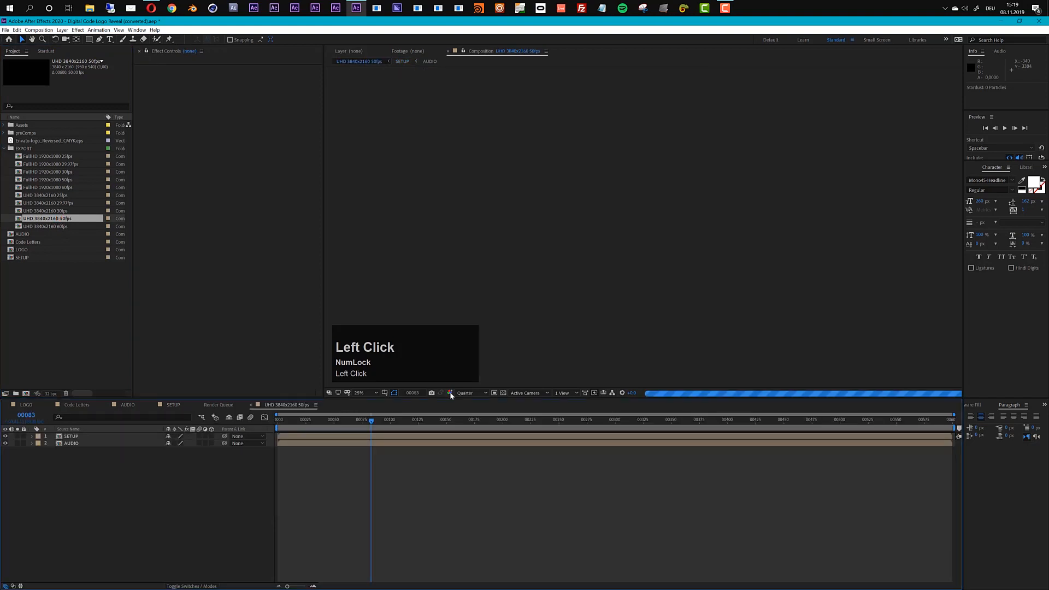